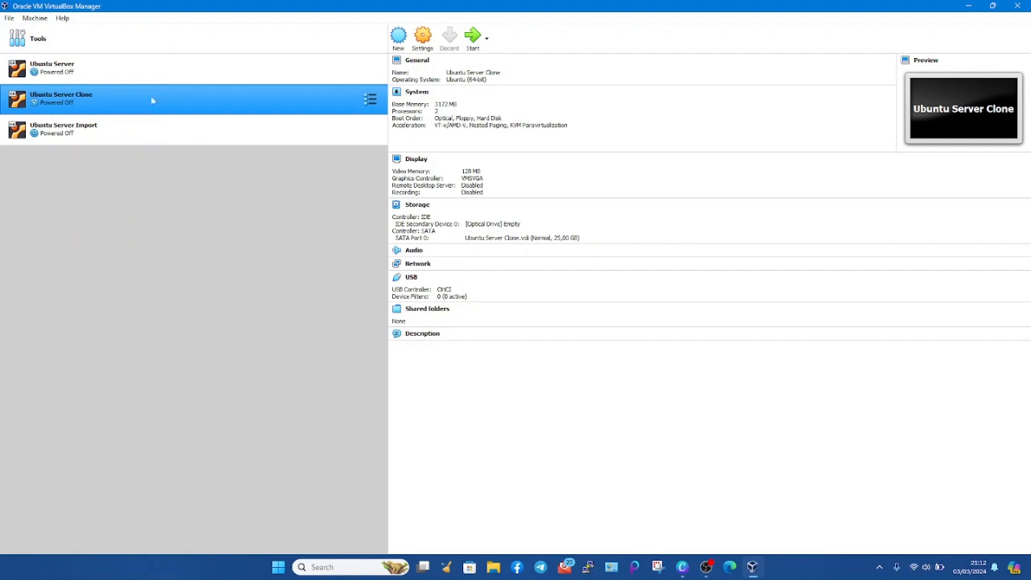
left_click(185, 124)
left_click(239, 100, "ctrl")
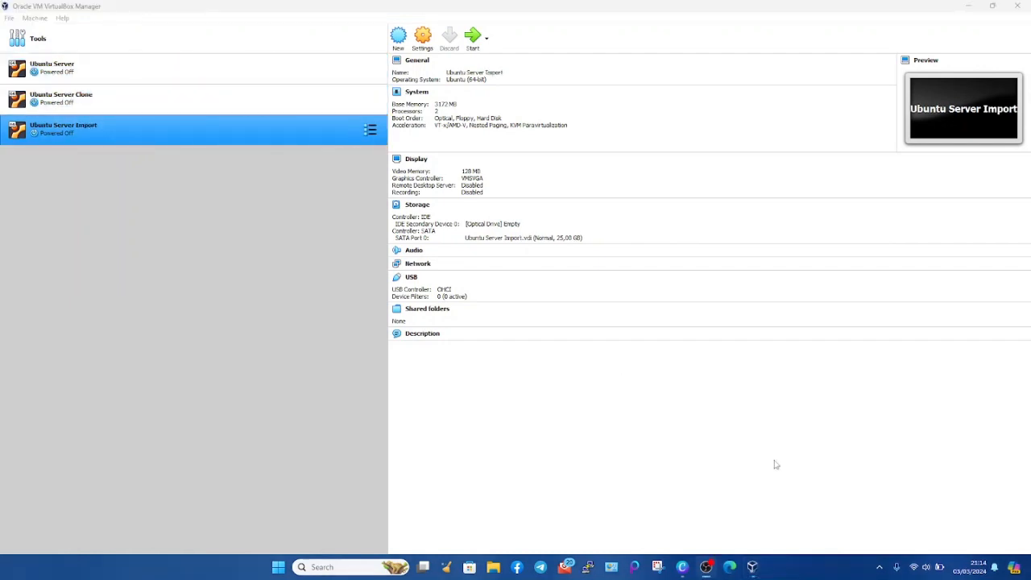
mouse_move(695, 568)
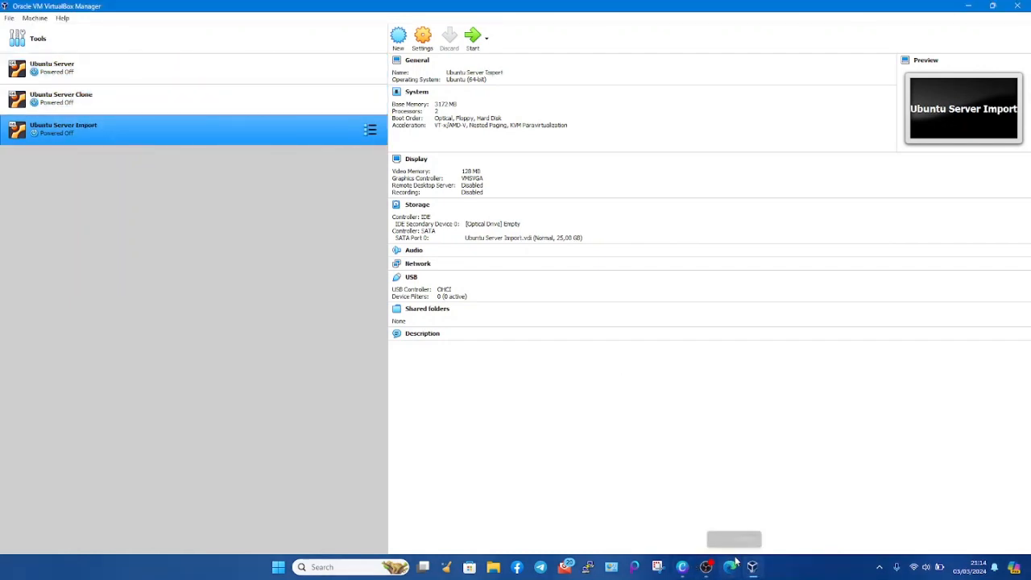
left_click_drag(731, 568, 683, 566)
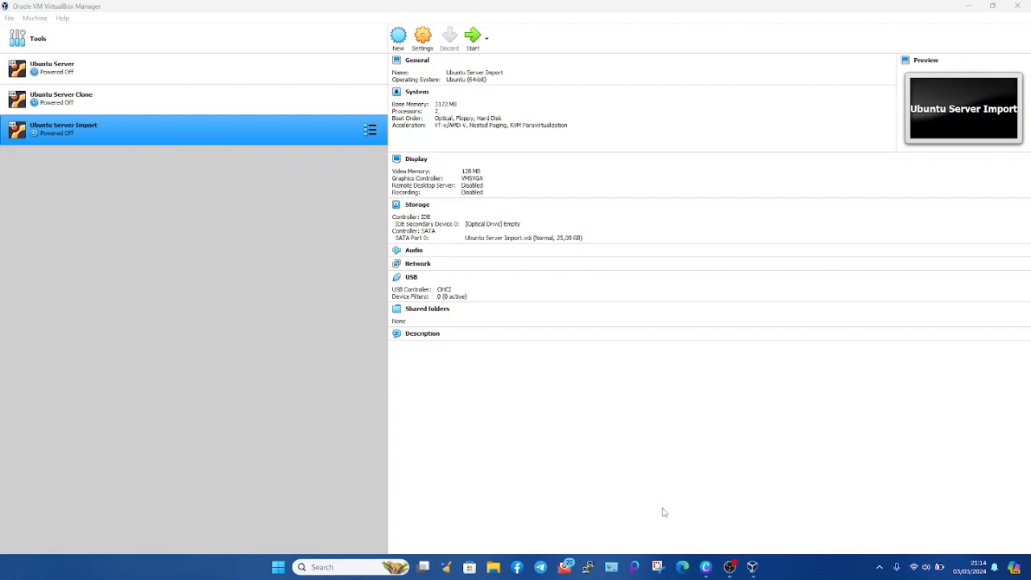
left_click(298, 70, "ctrl")
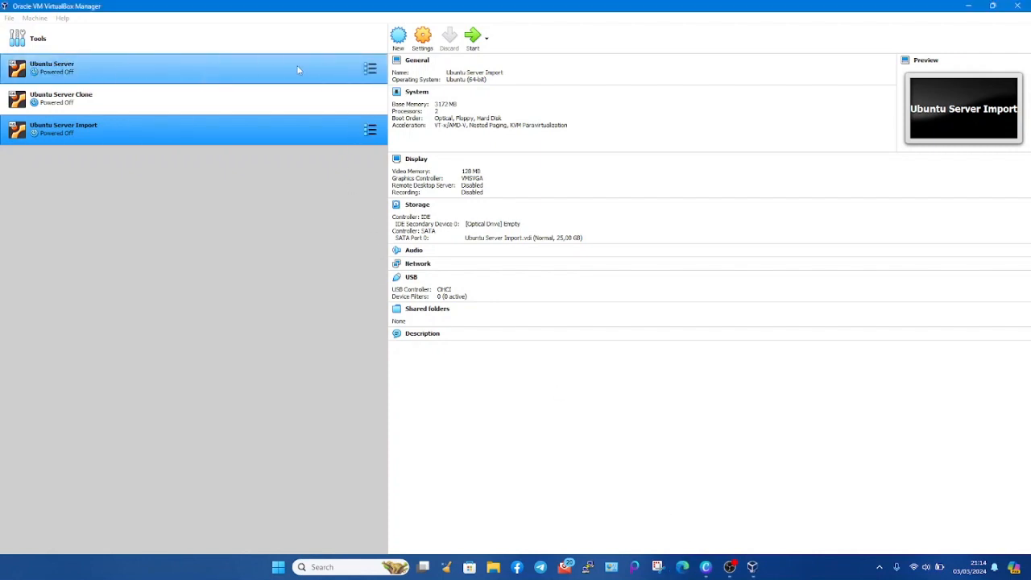
Select the Ubuntu Server machine and review the NAT networks defined in the global preferences.
left_click(298, 71)
left_click(9, 18)
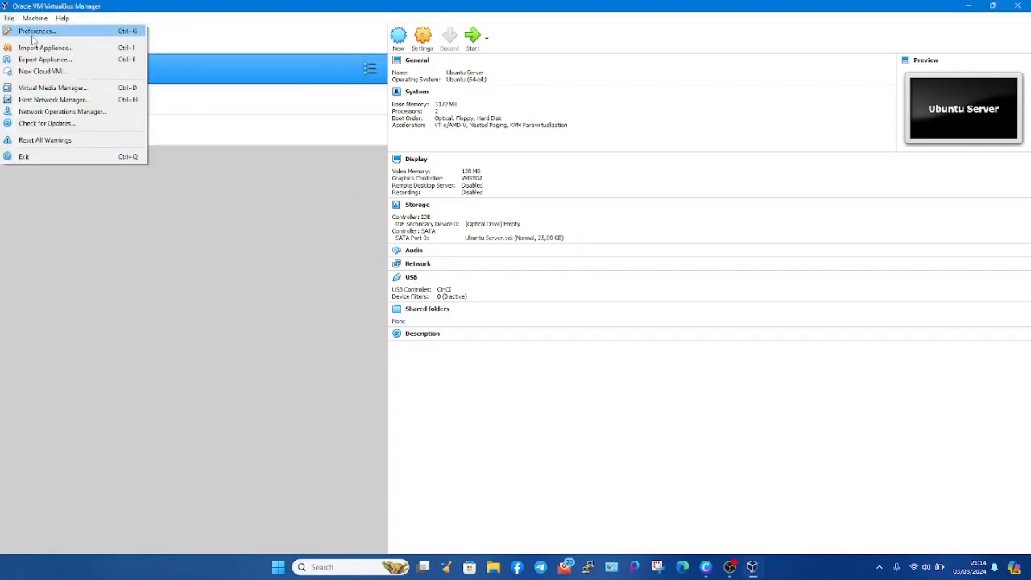
left_click(33, 35)
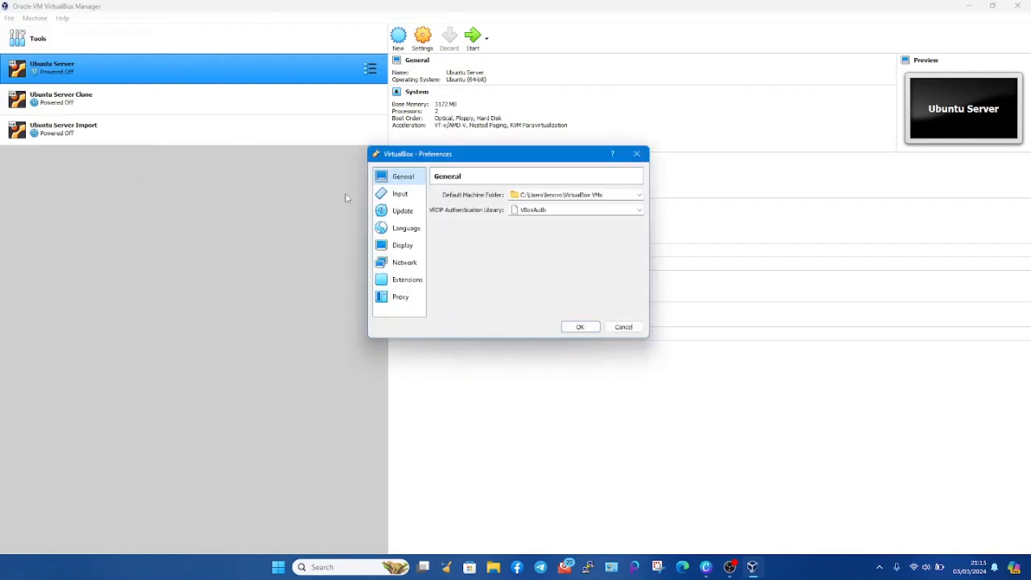
left_click(404, 247)
left_click(405, 261)
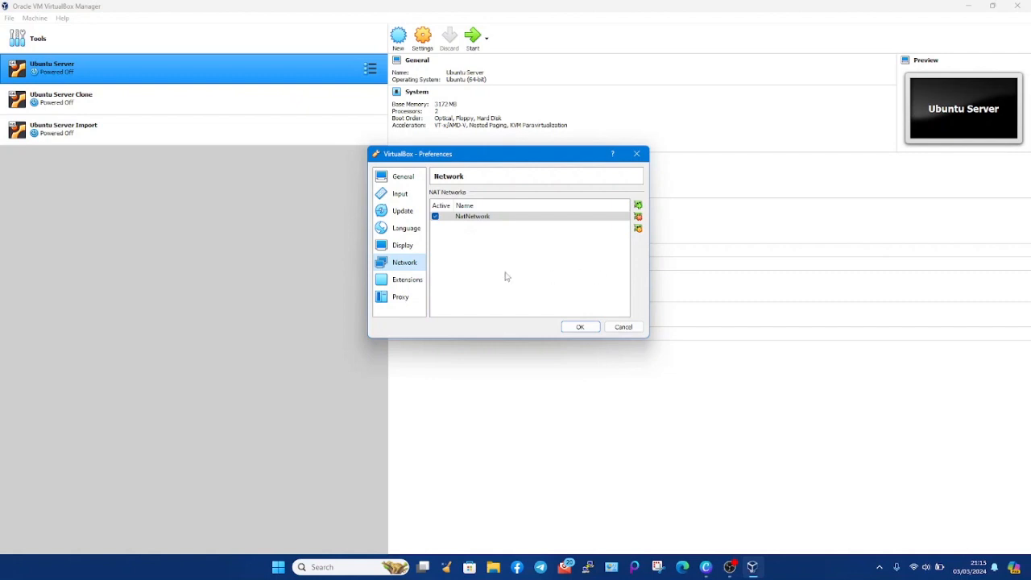
left_click(582, 327)
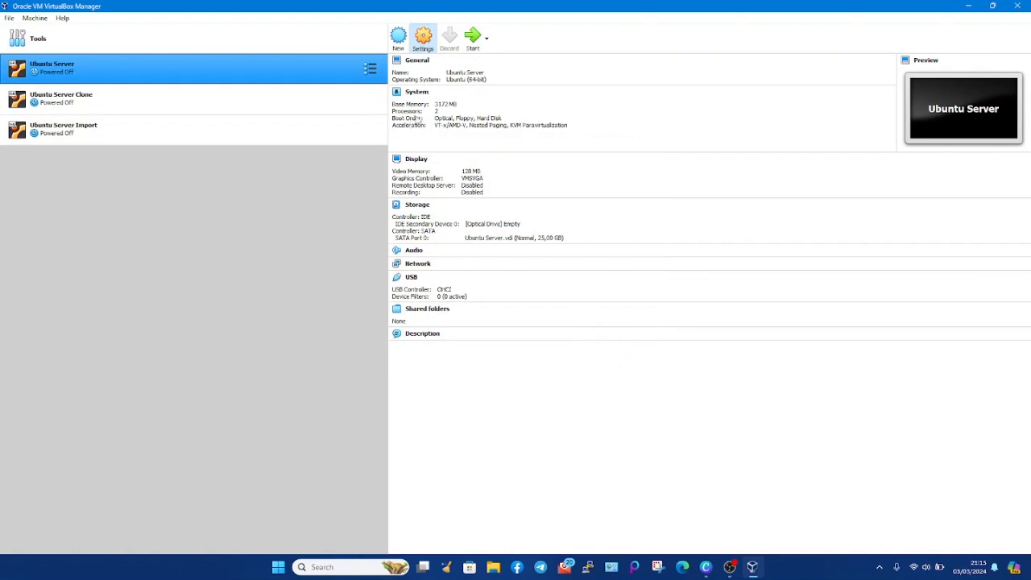
Examine the attachment options for network Adapter 1 in the Ubuntu Server machine's settings, and close the settings.
left_click(431, 34)
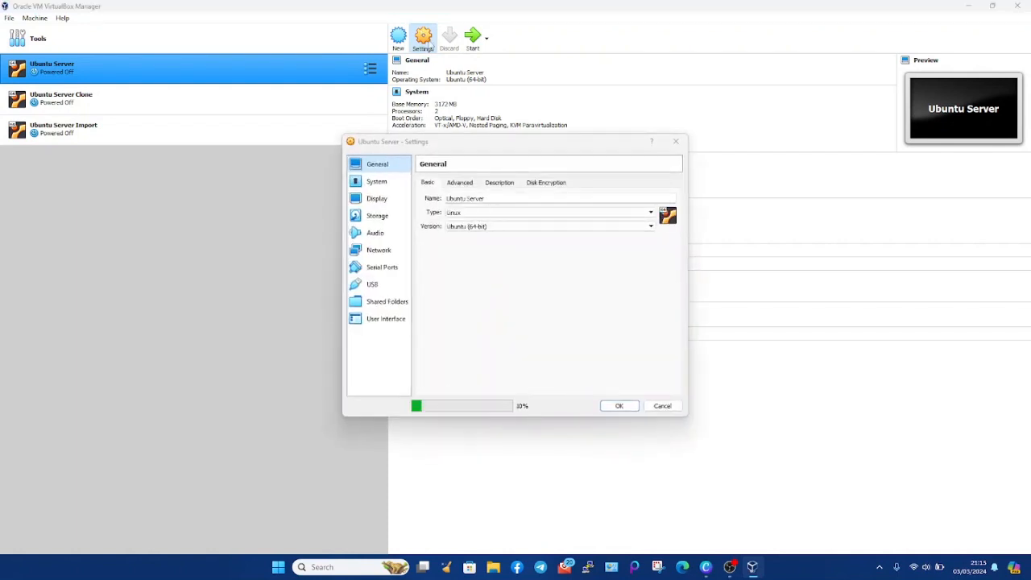
left_click(389, 251)
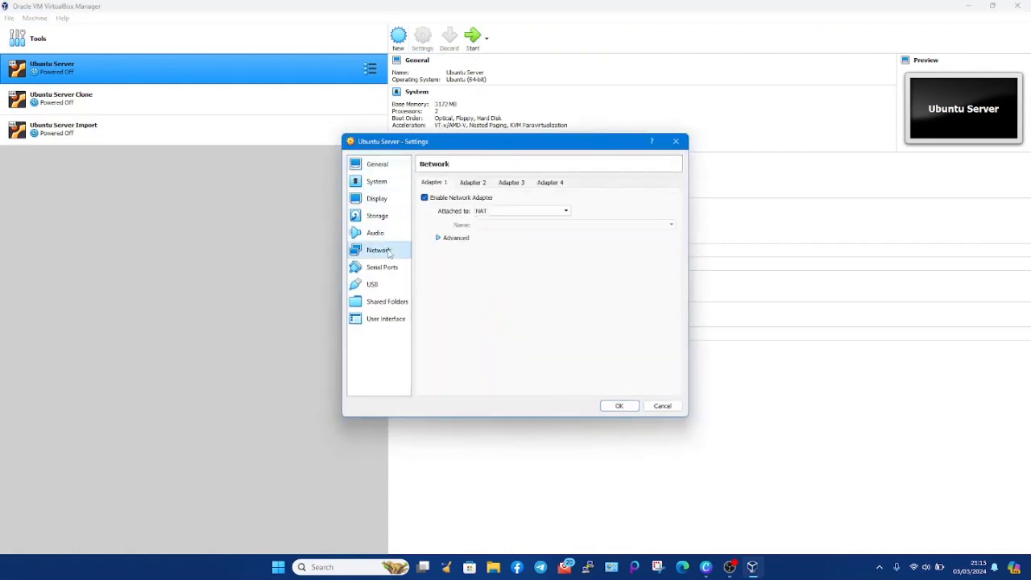
left_click(514, 215)
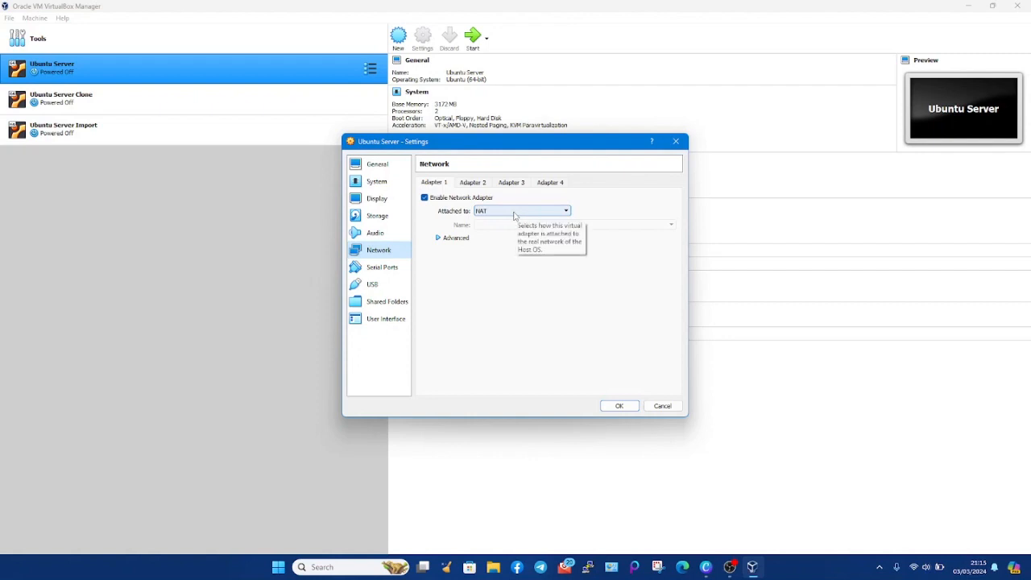
left_click(514, 216)
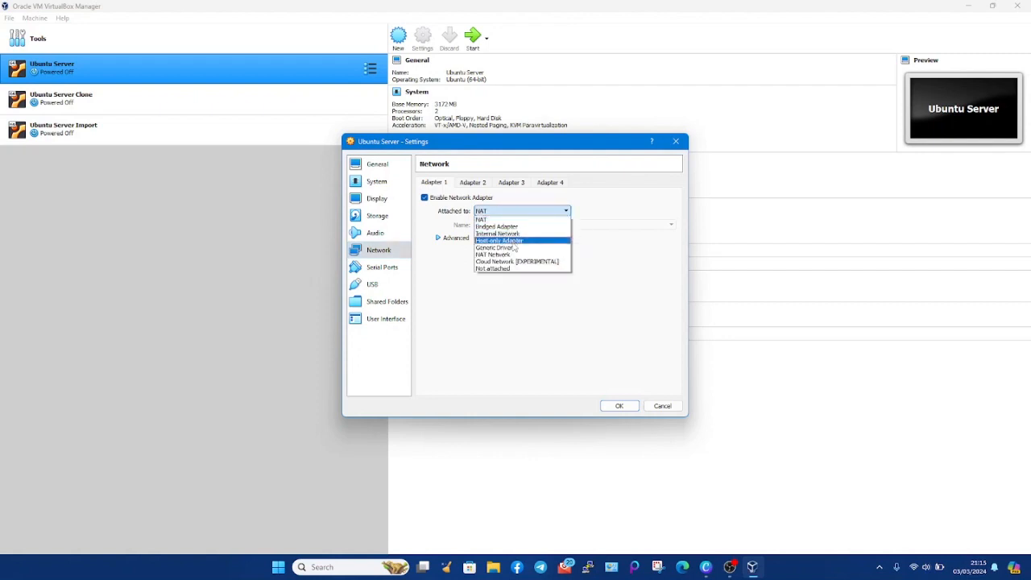
left_click(517, 247)
key("Escape")
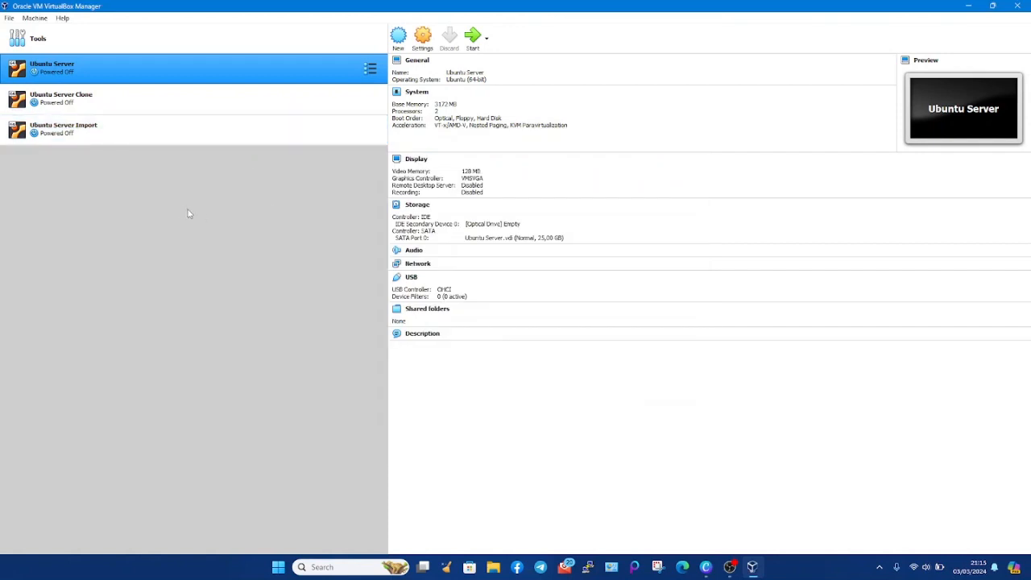
Select the Ubuntu Server Clone machine and check the NAT networks in the global preferences again.
left_click(210, 110)
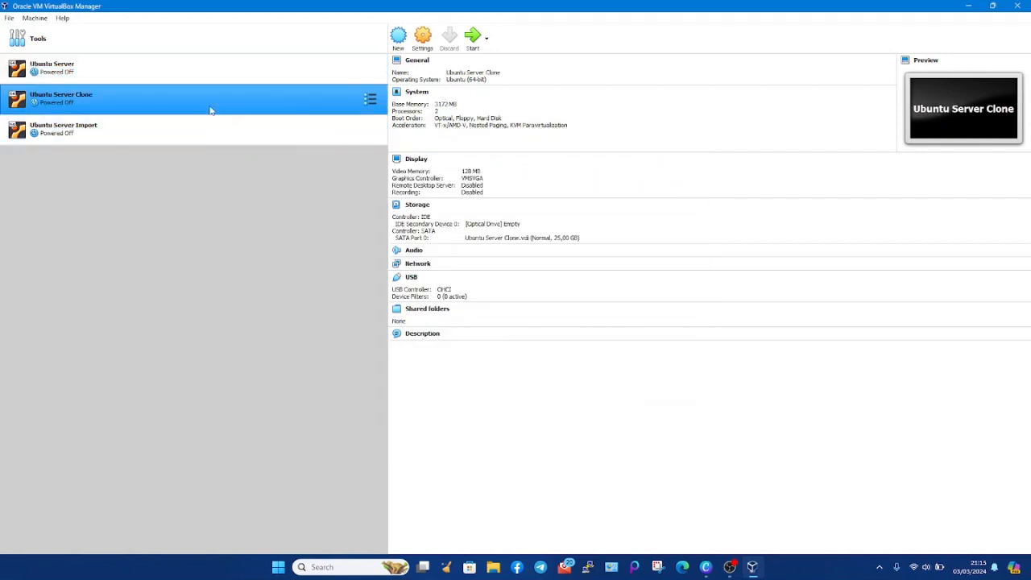
left_click(13, 21)
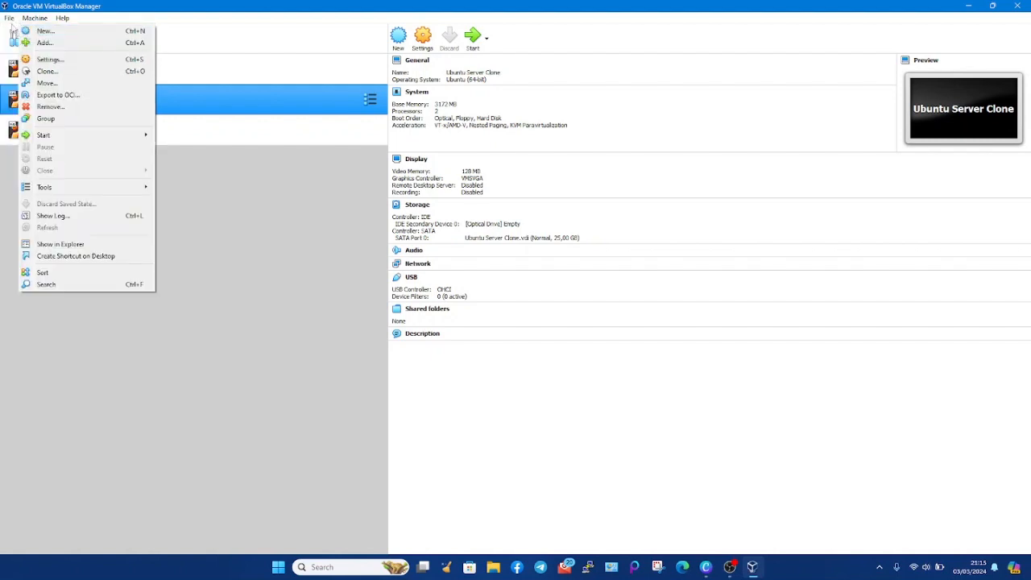
left_click(11, 24)
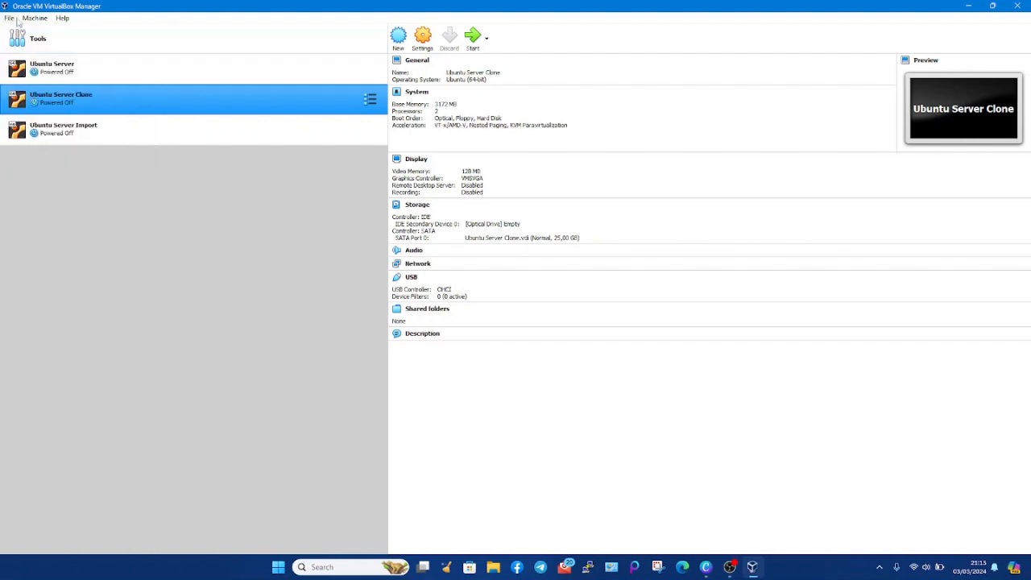
left_click(12, 20)
mouse_move(34, 19)
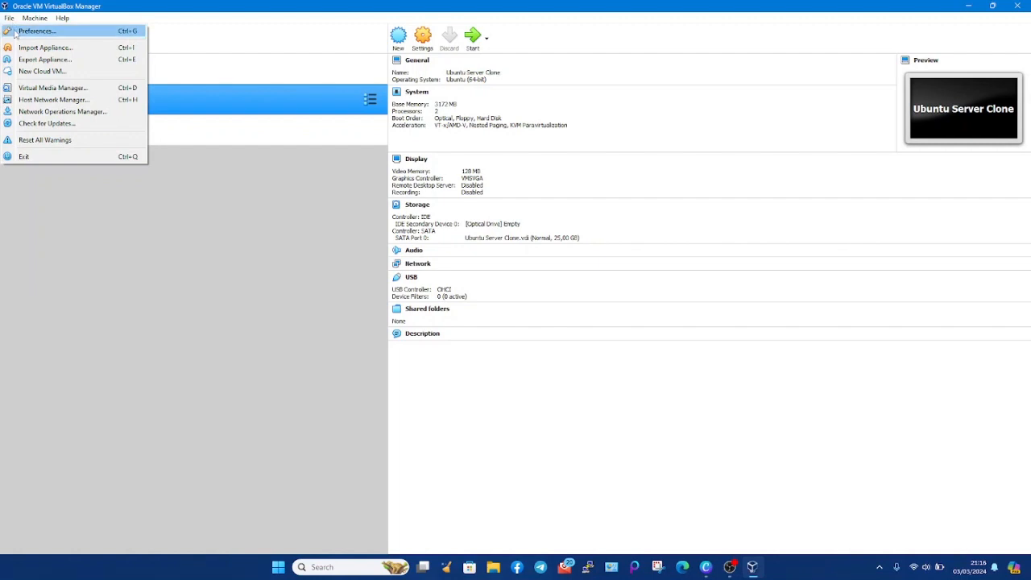
left_click(14, 32)
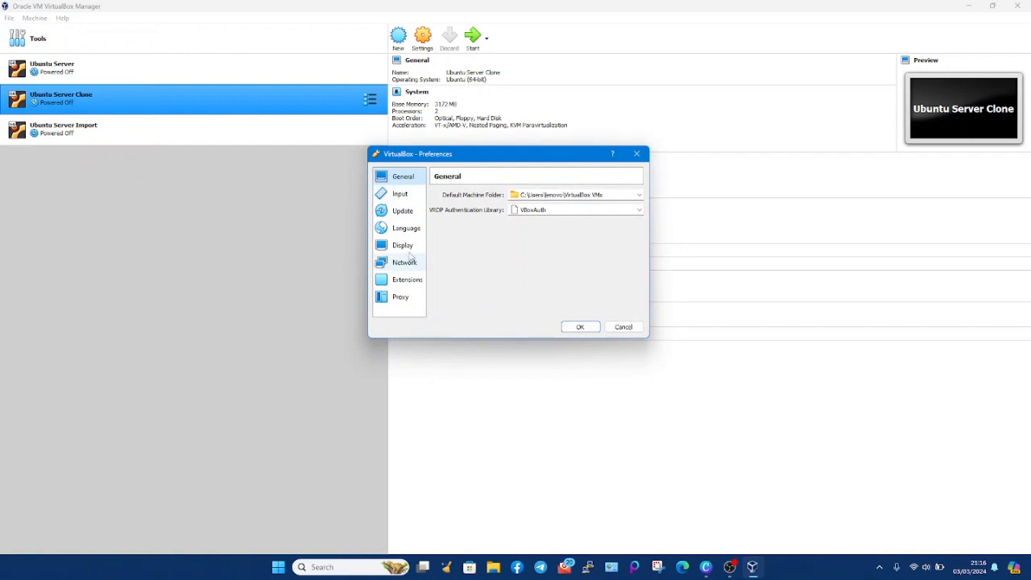
left_click(405, 262)
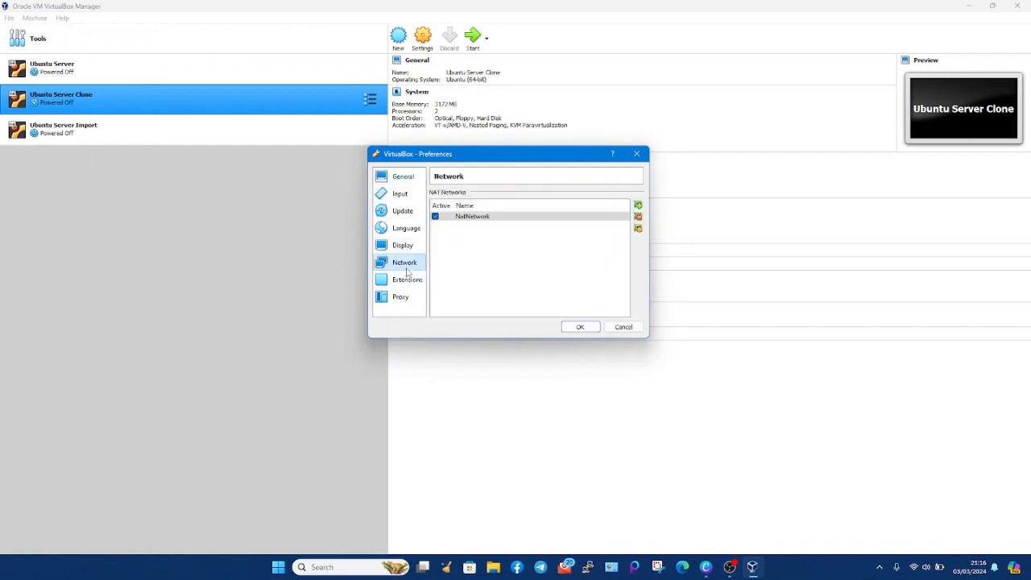
left_click(580, 328)
Attach Adapter 1 of the Ubuntu Server Clone machine to the NAT Network named NatNetwork and save its settings.
left_click(429, 37)
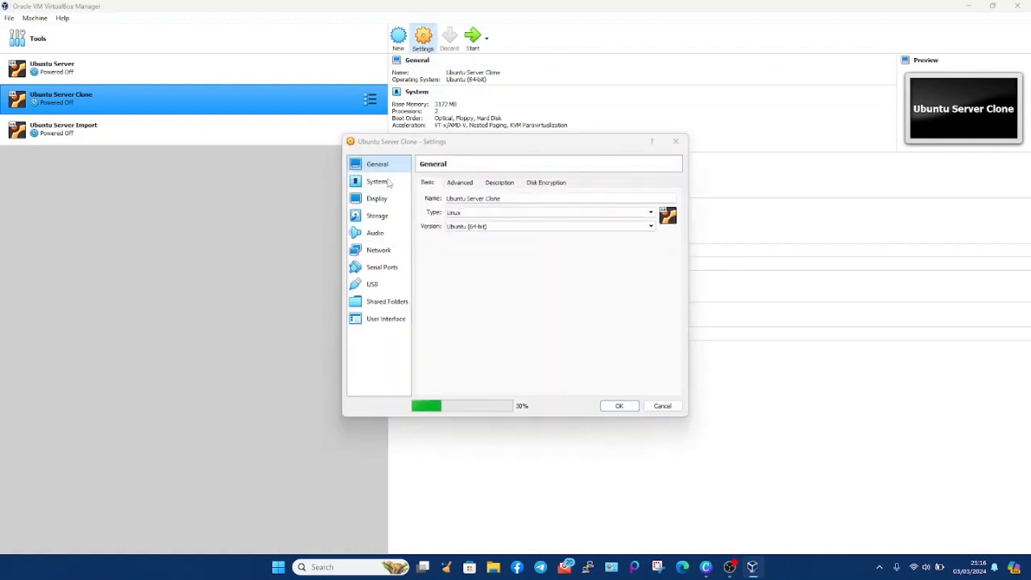
left_click(391, 254)
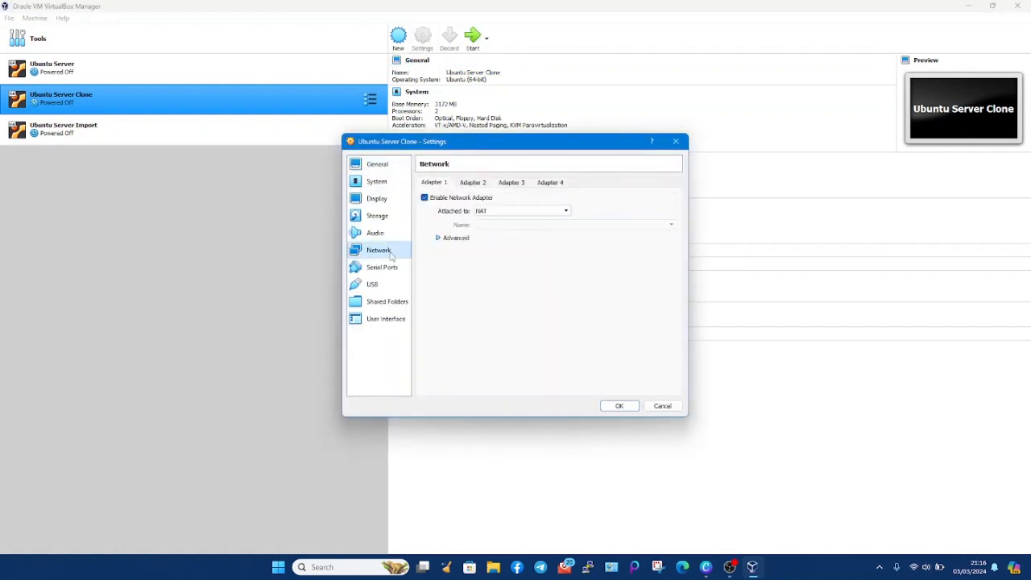
left_click(517, 212)
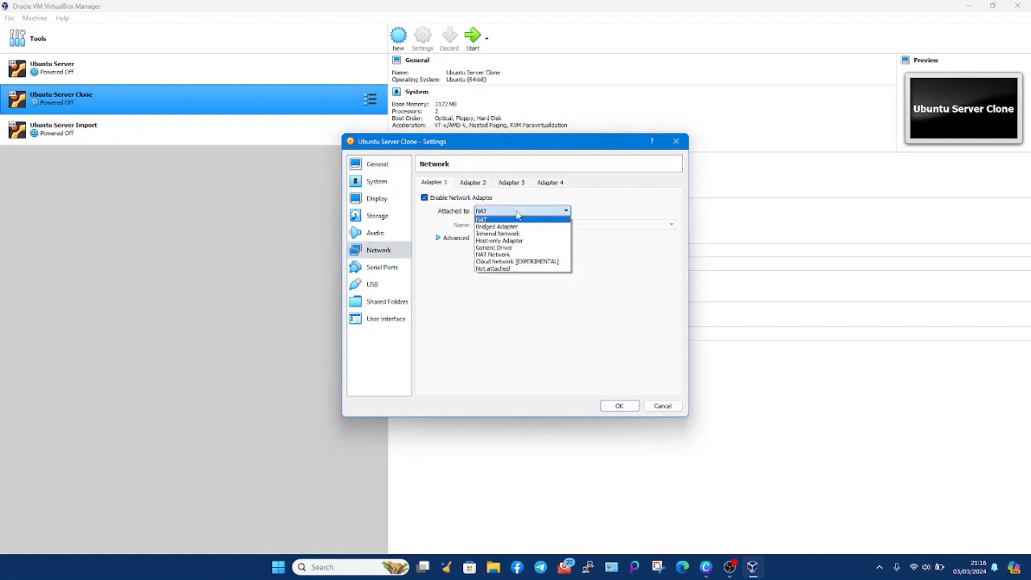
left_click(512, 254)
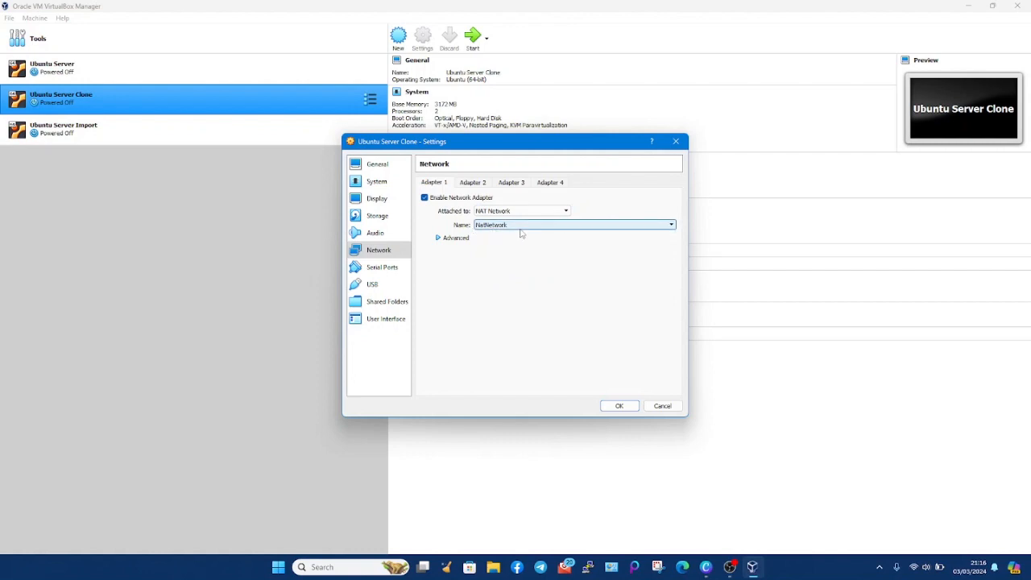
left_click(626, 406)
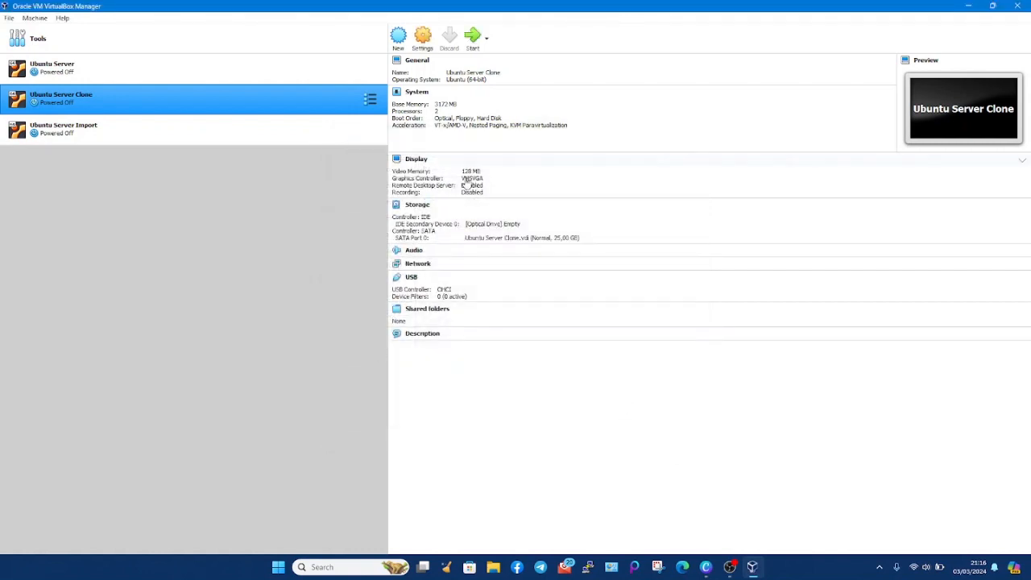
Start the Ubuntu Server virtual machine.
left_click(351, 76)
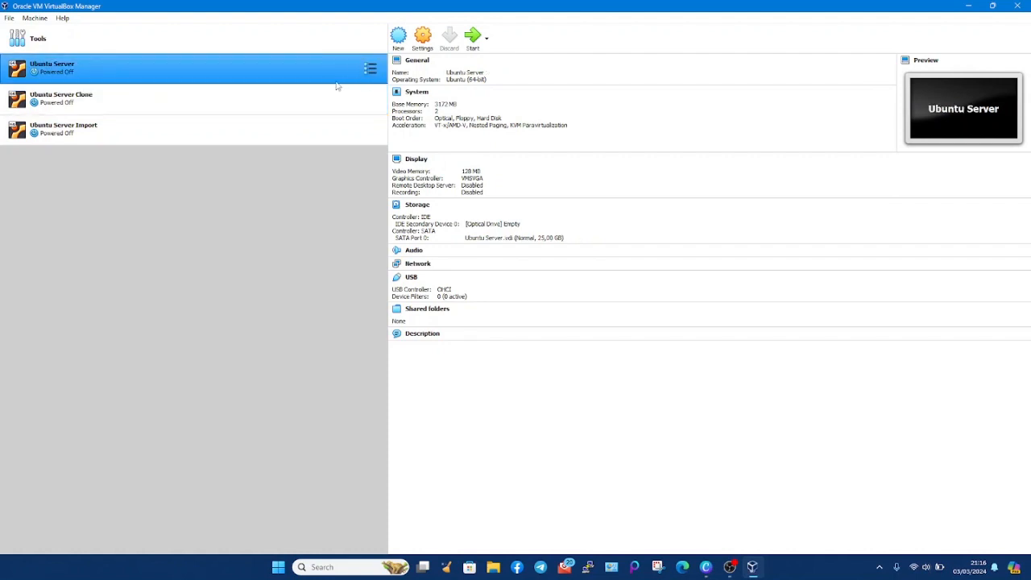
double_click(331, 79)
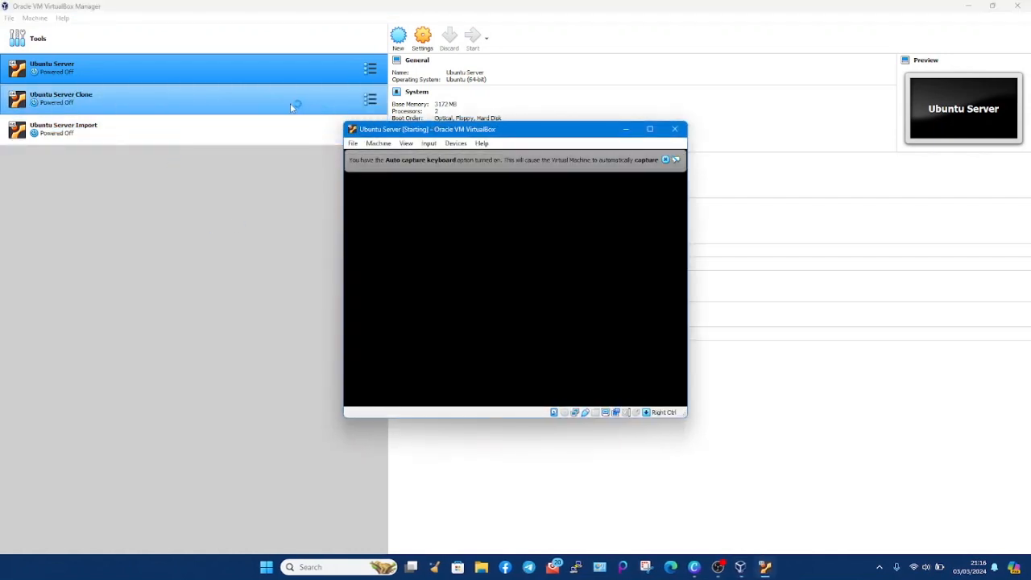
Switch to the Canva presentation to view the NAT Network diagram, and return to the running Ubuntu Server window.
left_click(695, 568)
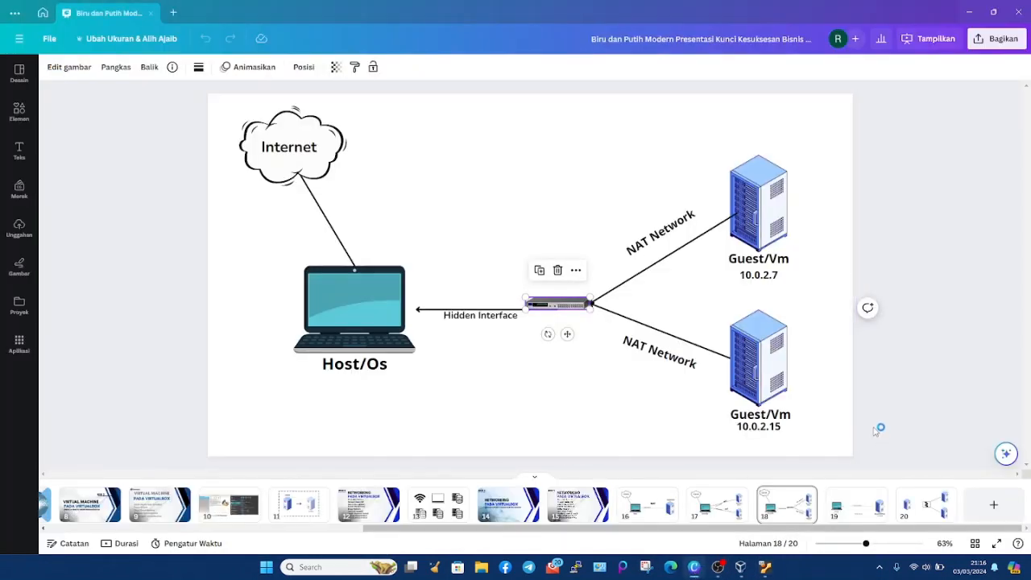
left_click(876, 431)
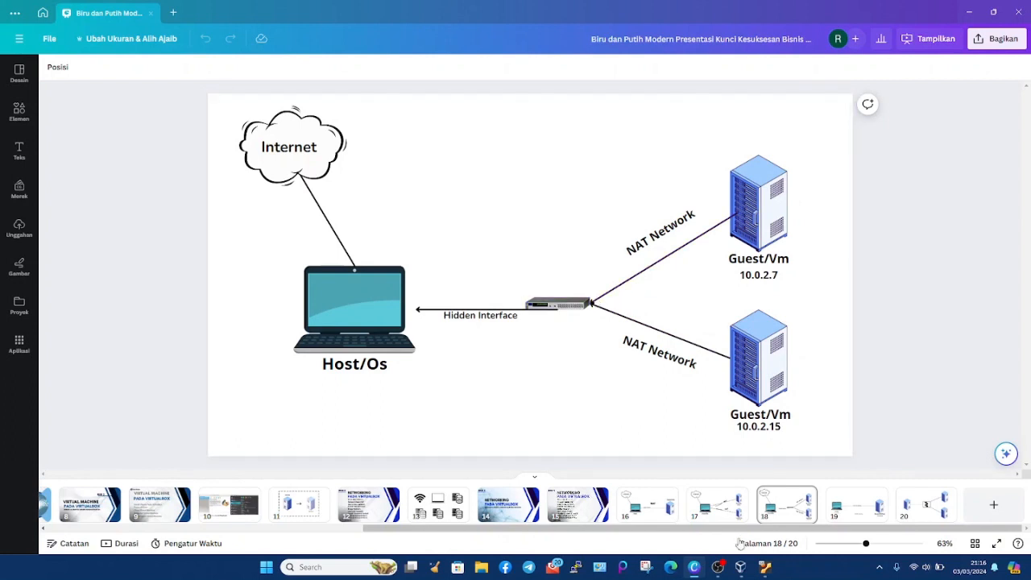
mouse_move(765, 568)
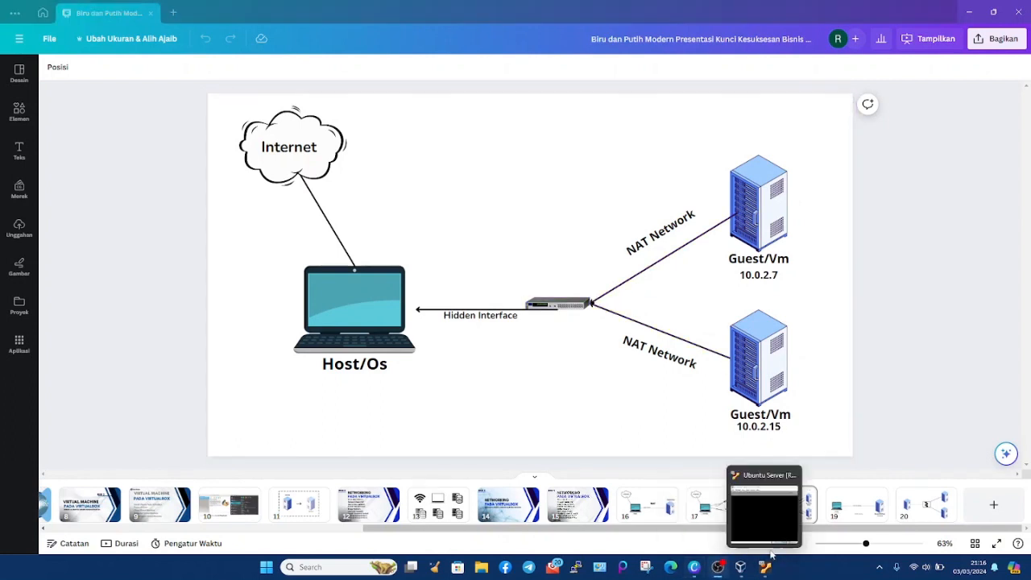
left_click(774, 512)
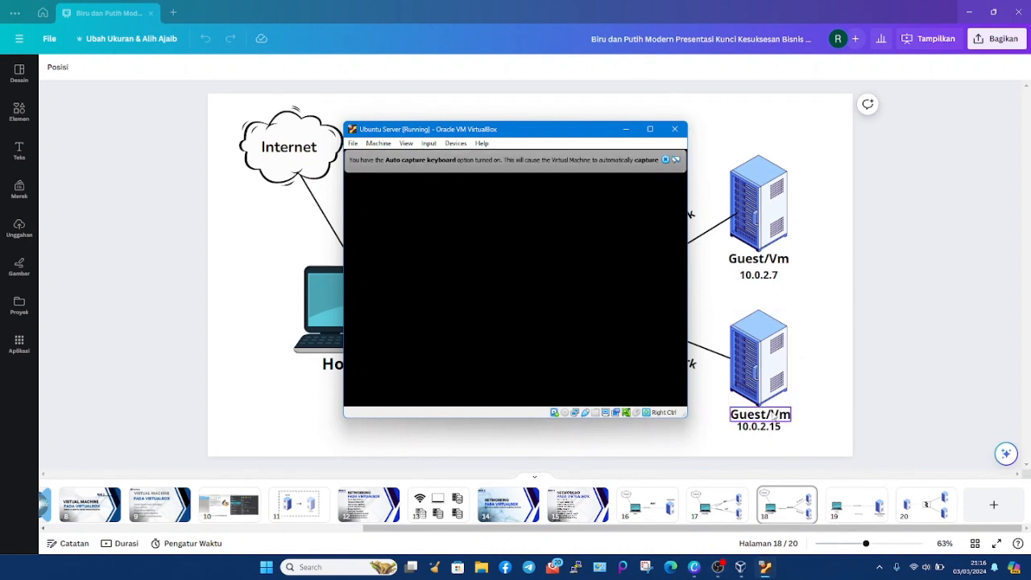
left_click(742, 569)
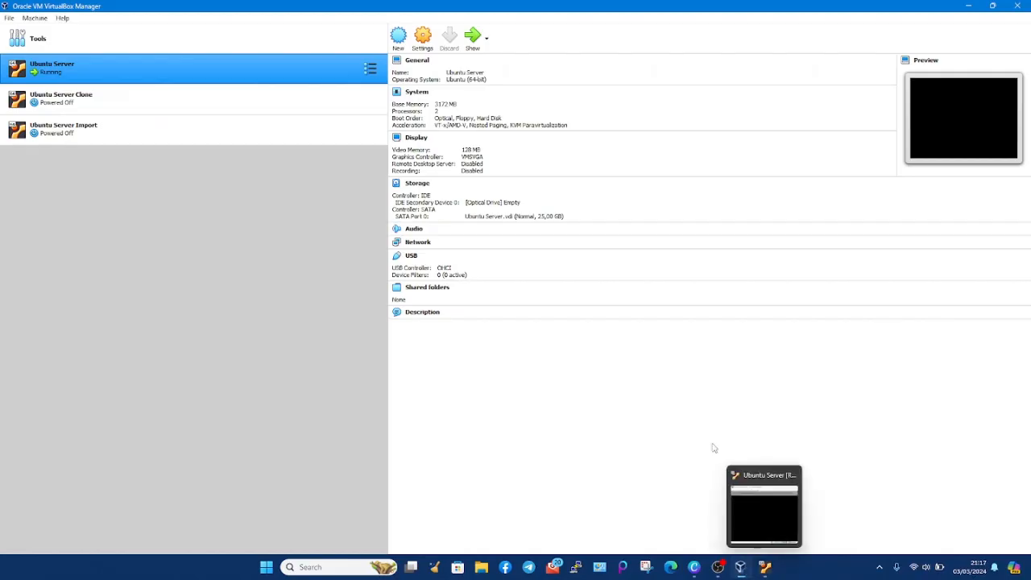
left_click(767, 575)
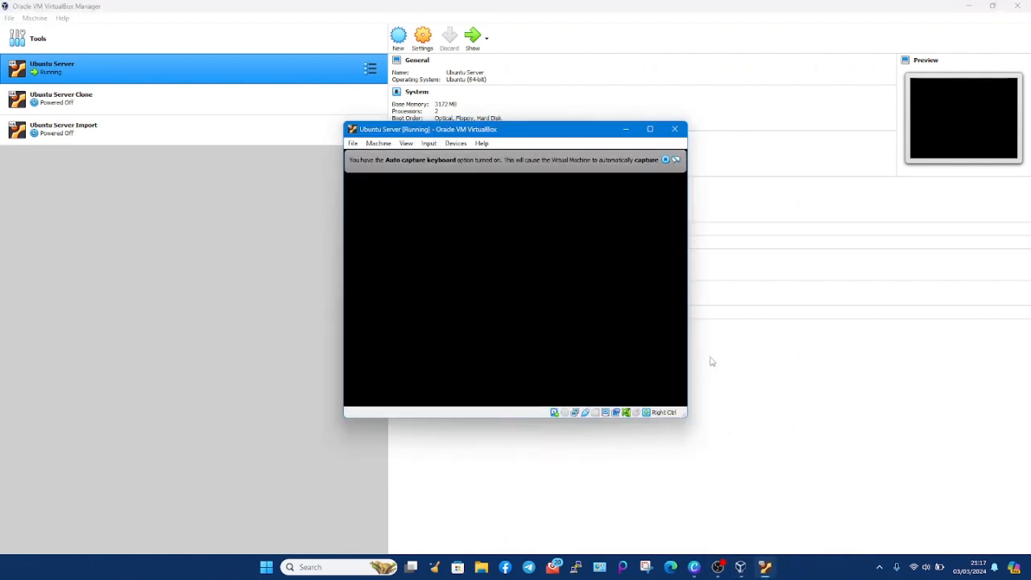
left_click(715, 568)
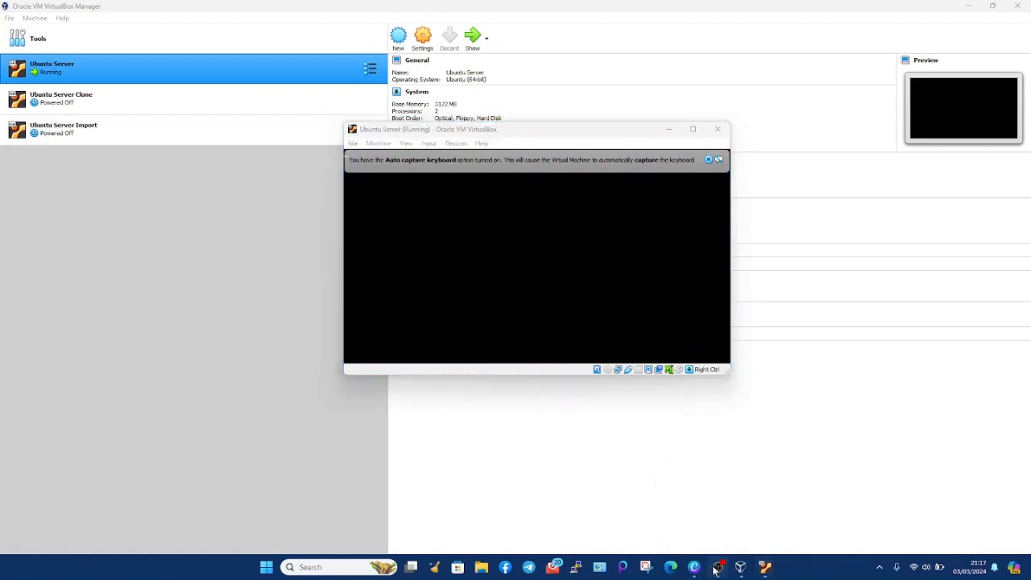
left_click(838, 473)
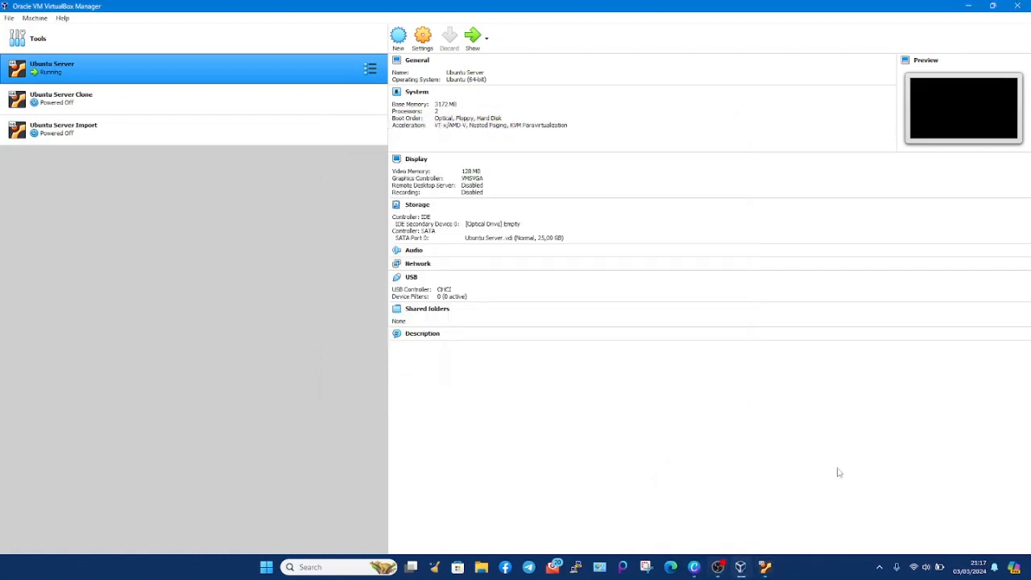
left_click(723, 569)
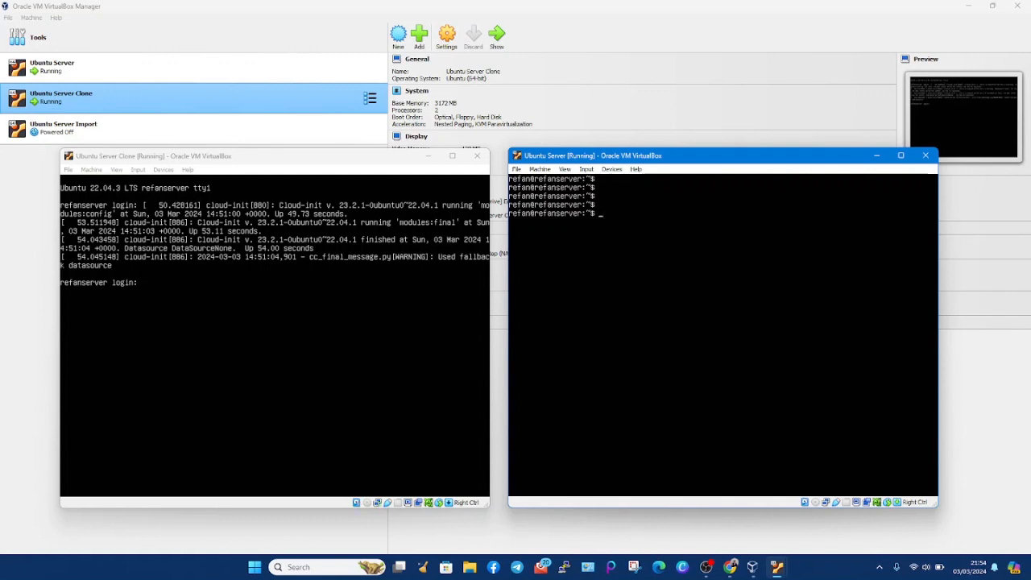
Release the DHCP lease of enp0s3 on Ubuntu Server, authorizing with the sudo password, and list its IP addresses with ip a.
type("sudo dhclient -r enp0s3")
key("Return")
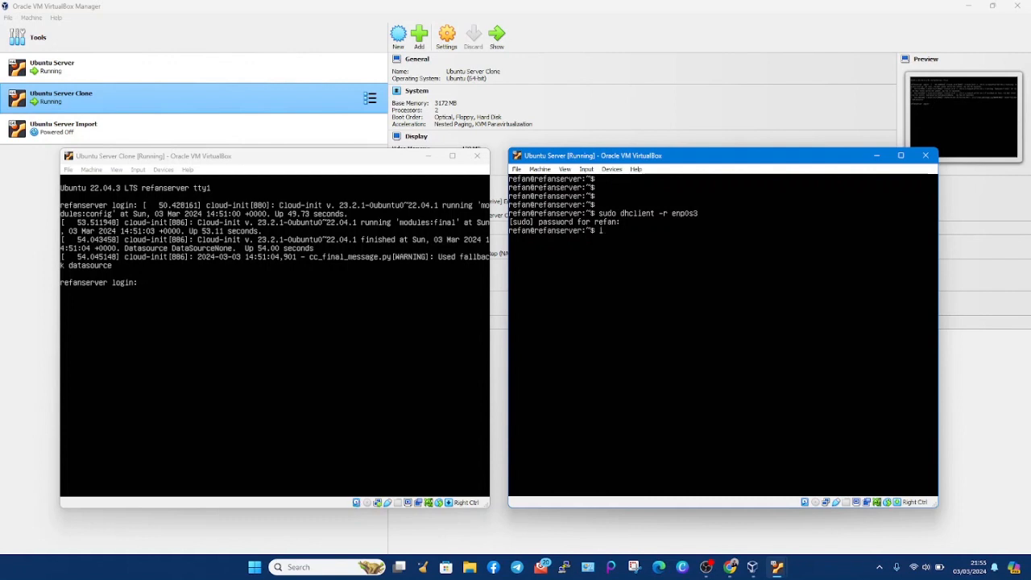
type("a")
key("Return")
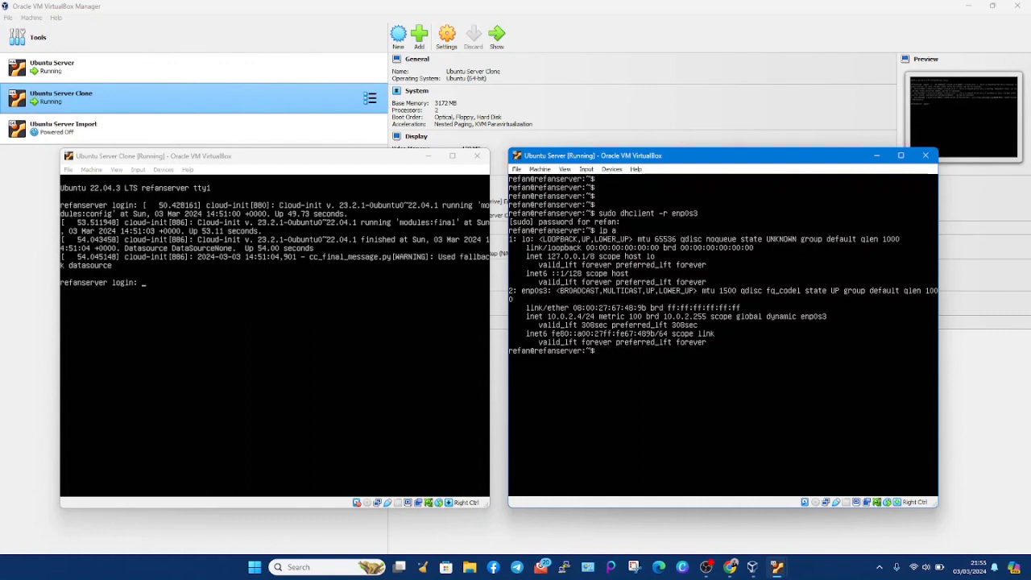
Request a new DHCP lease for enp0s3 on Ubuntu Server with sudo dhclient and list the interface addresses.
type("sudo dhclie")
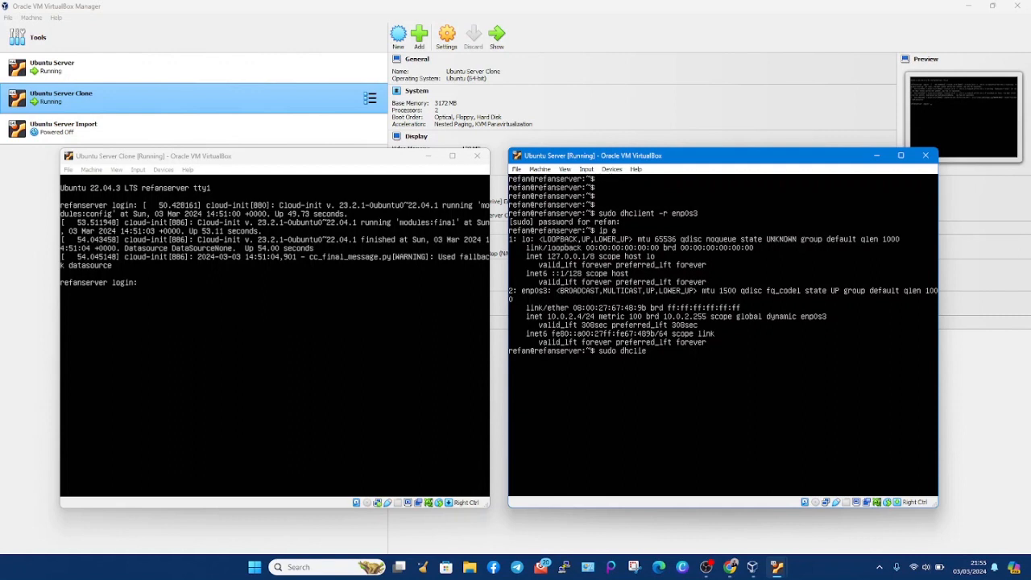
type("nt enp0s3")
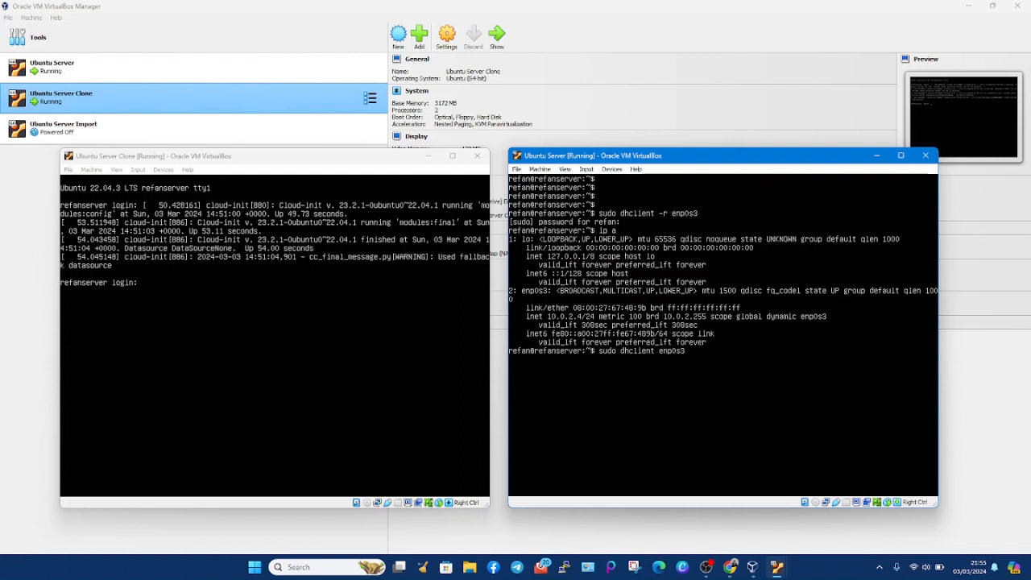
key("Return")
type("ip")
type(" a")
key("Return")
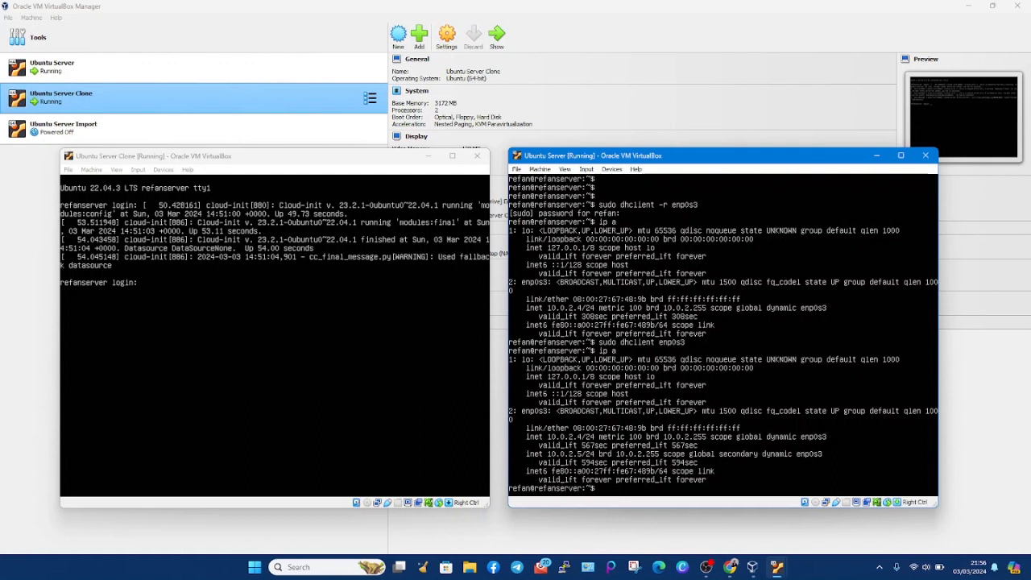
Log in to the Ubuntu Server Clone console with the account's username and password.
left_click(143, 284)
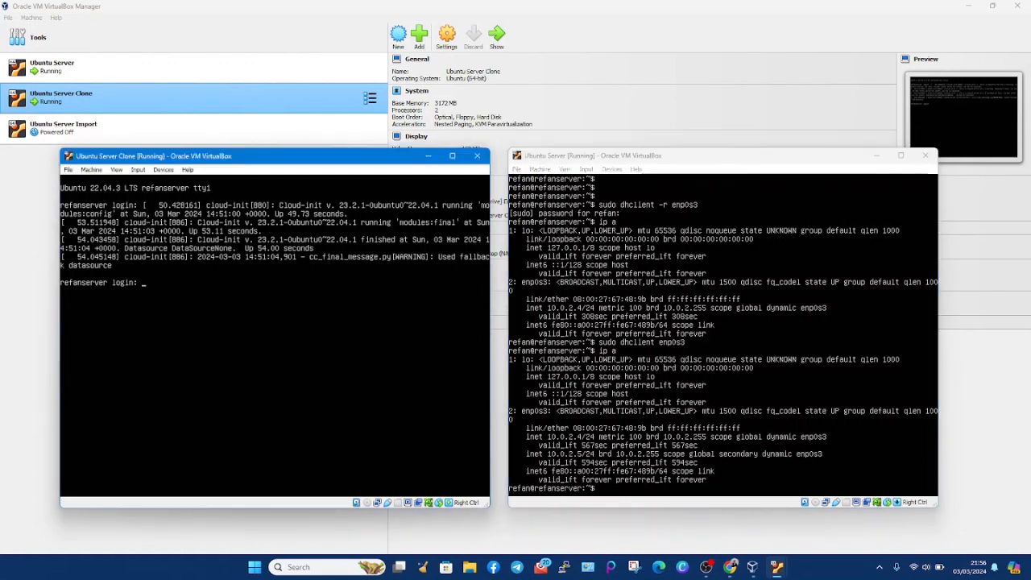
type("refan")
key("Return")
key("Return")
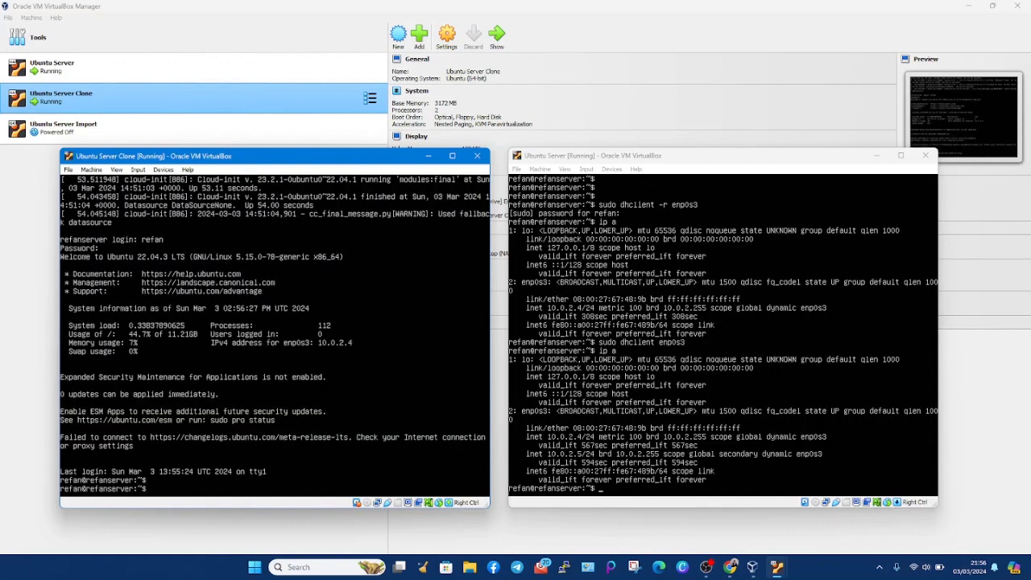
key("Return")
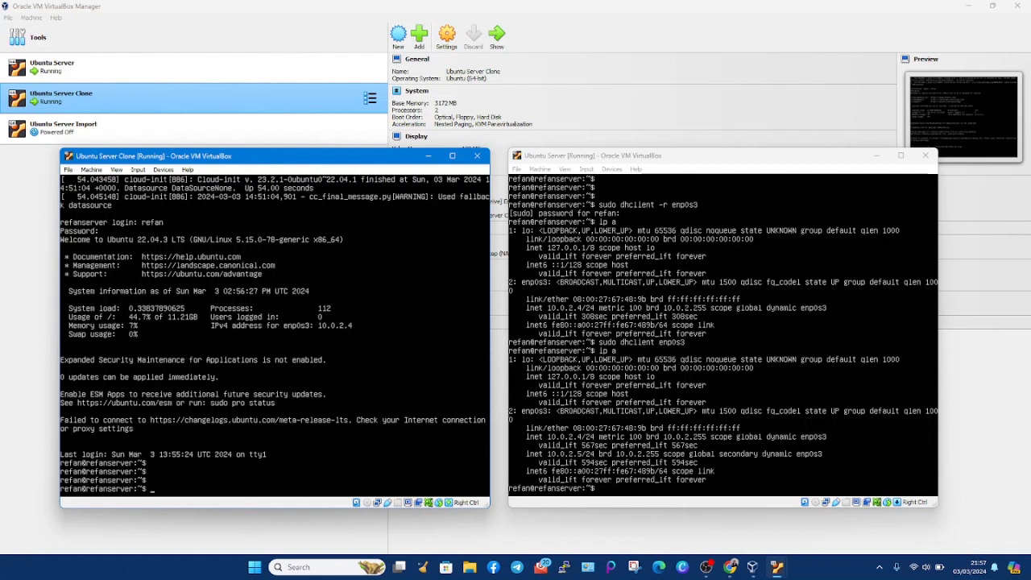
Release the DHCP lease of enp0s3 on the Ubuntu Server Clone machine, authorizing with the sudo password.
type("sudo dhclient -r enp0s3")
key("Return")
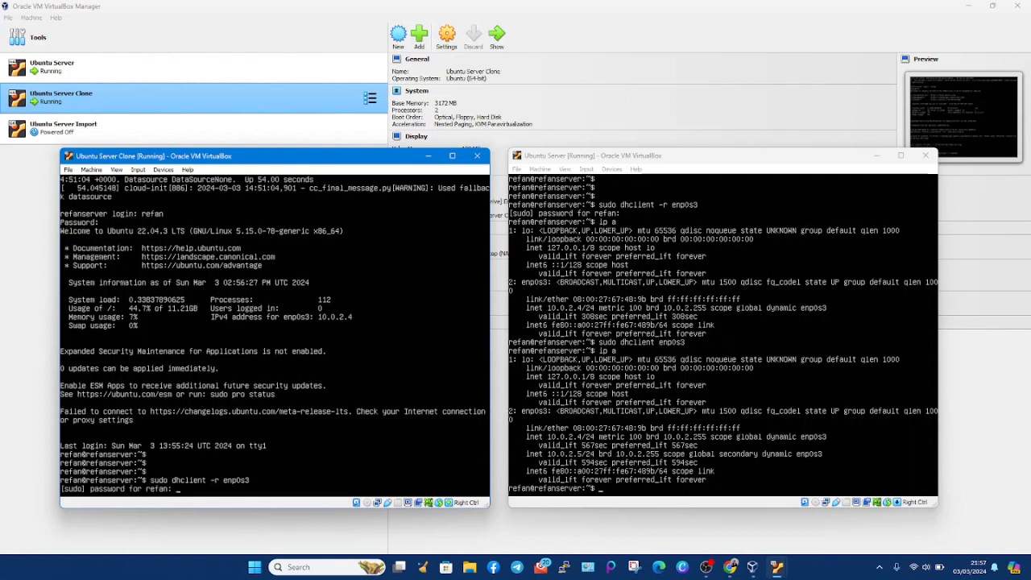
key("Return")
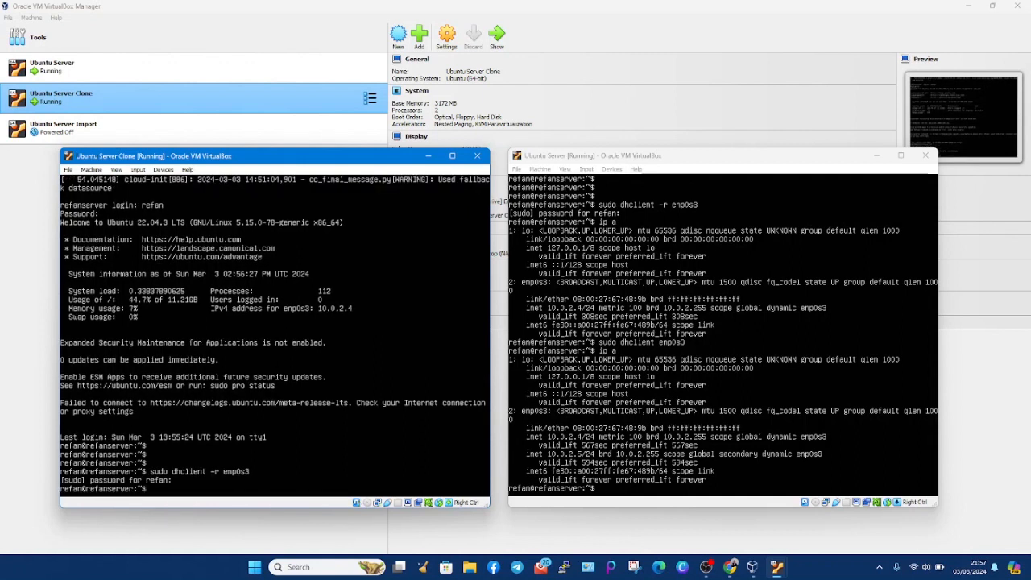
key("Return")
key("Return")
key("Return")
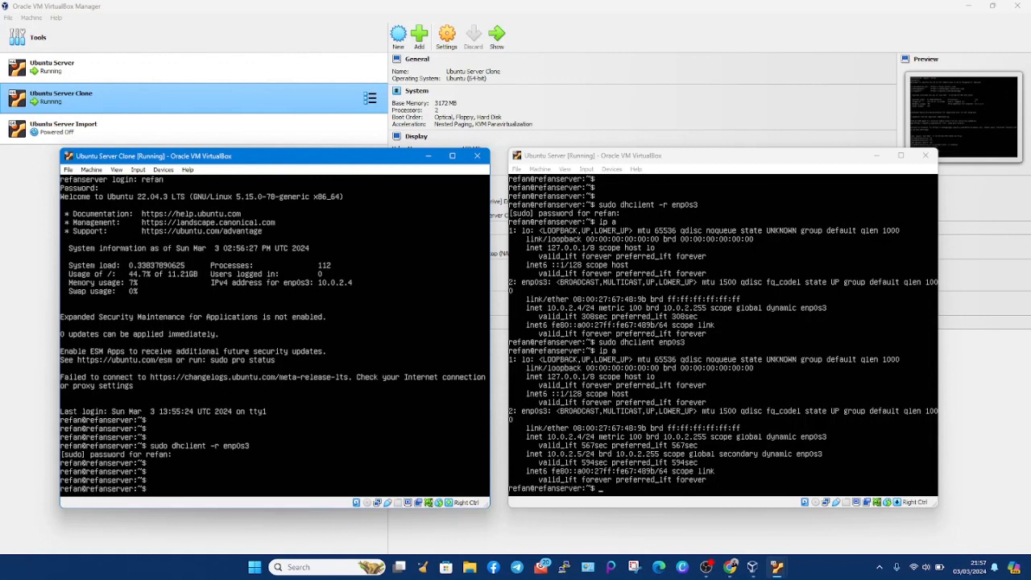
Request a new DHCP lease for enp0s3 on Ubuntu Server Clone with sudo dhclient and list its addresses with ip a.
type("sudo dhcl")
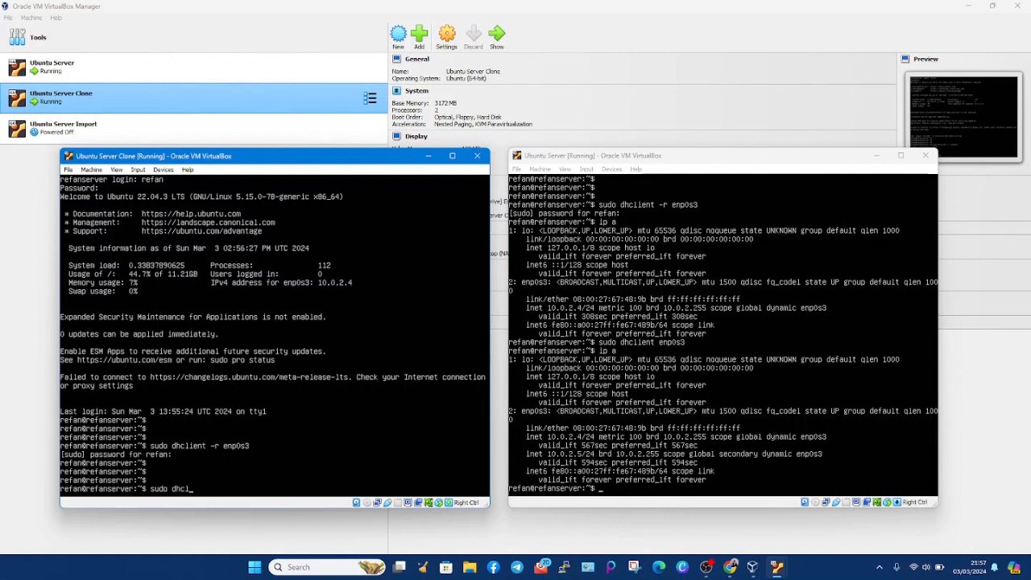
type("ient enp0s3")
key("Return")
key("Return")
key("Return")
key("Return")
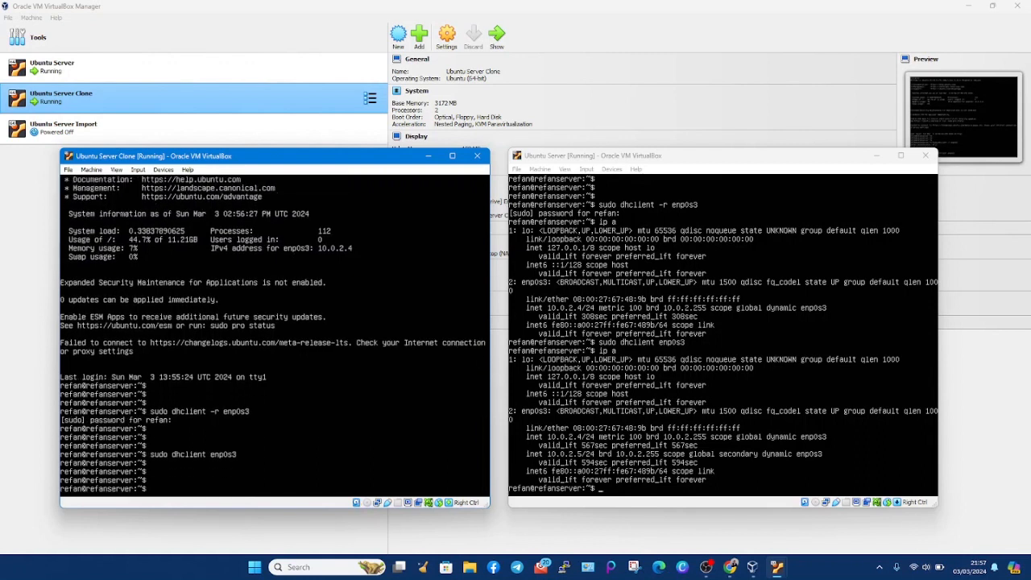
type("ip a")
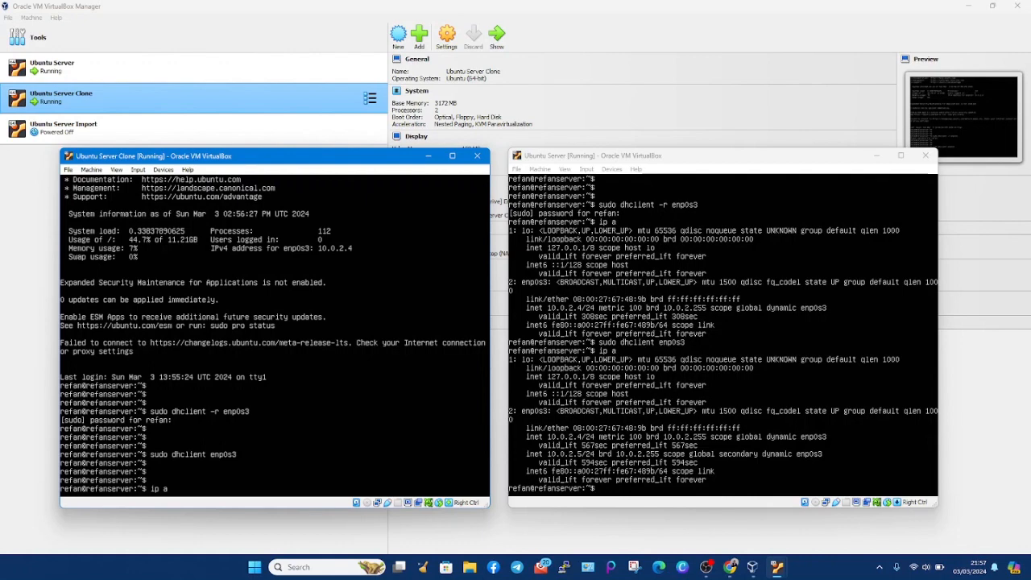
key("Return")
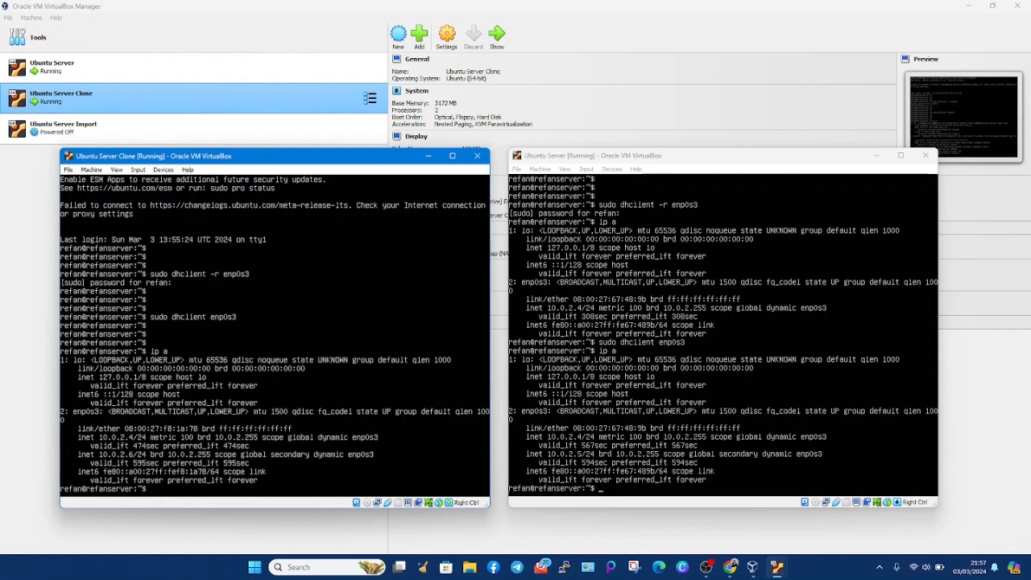
Ping the Ubuntu Server Clone machine's IP address from the Ubuntu Server console.
left_click(564, 352)
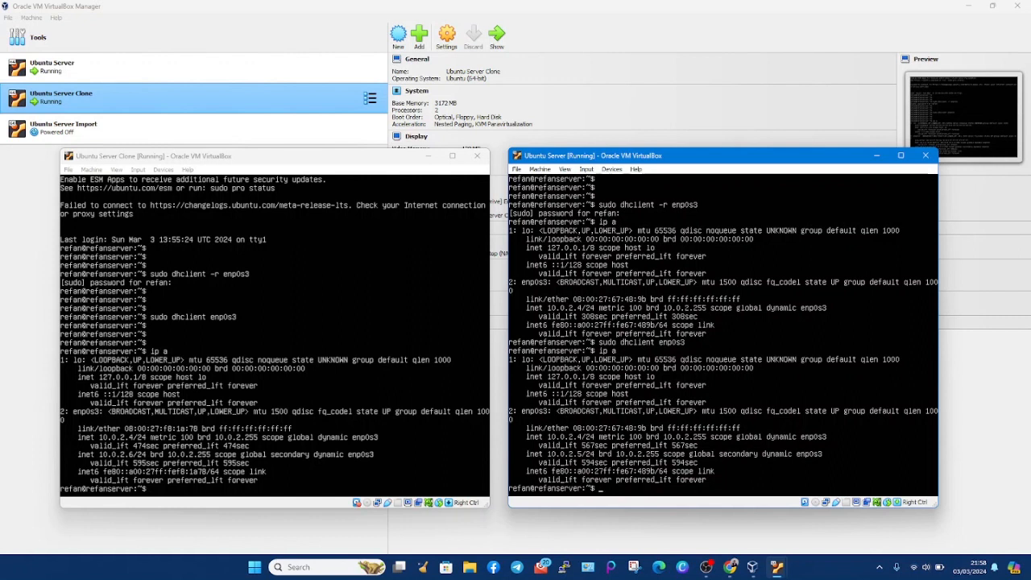
key("Return")
key("Return")
type("ping")
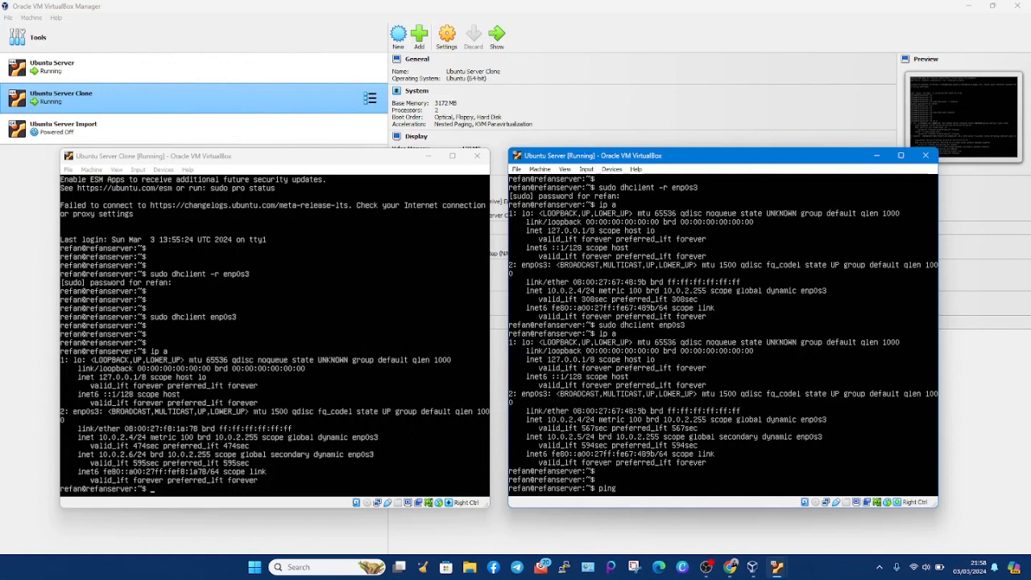
type("10.2")
key("BackSpace")
key("BackSpace")
key("BackSpace")
type("0.")
key("Return")
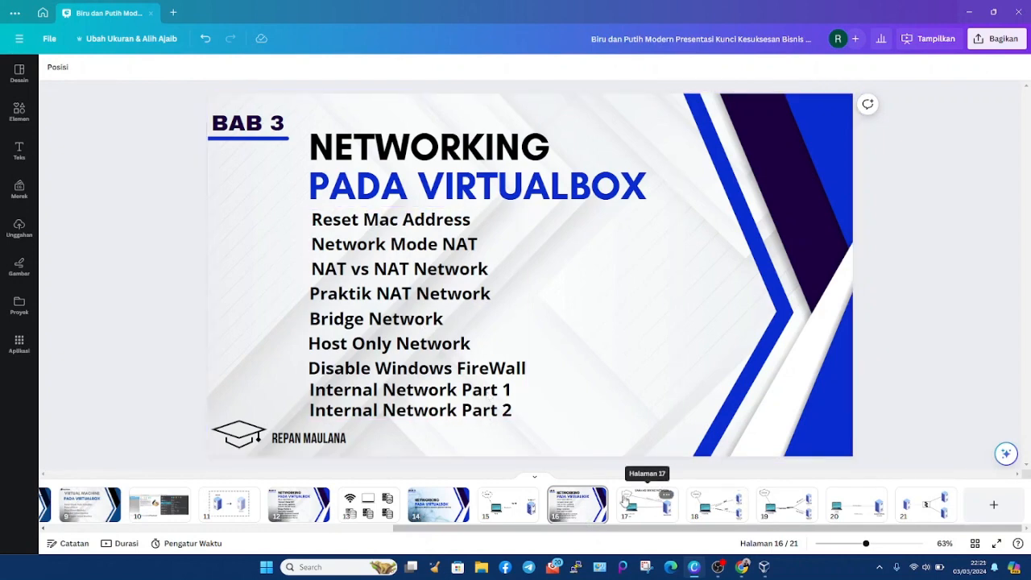
Show the Bridge Network simulation diagram on page 17 of the Canva presentation.
left_click(624, 501)
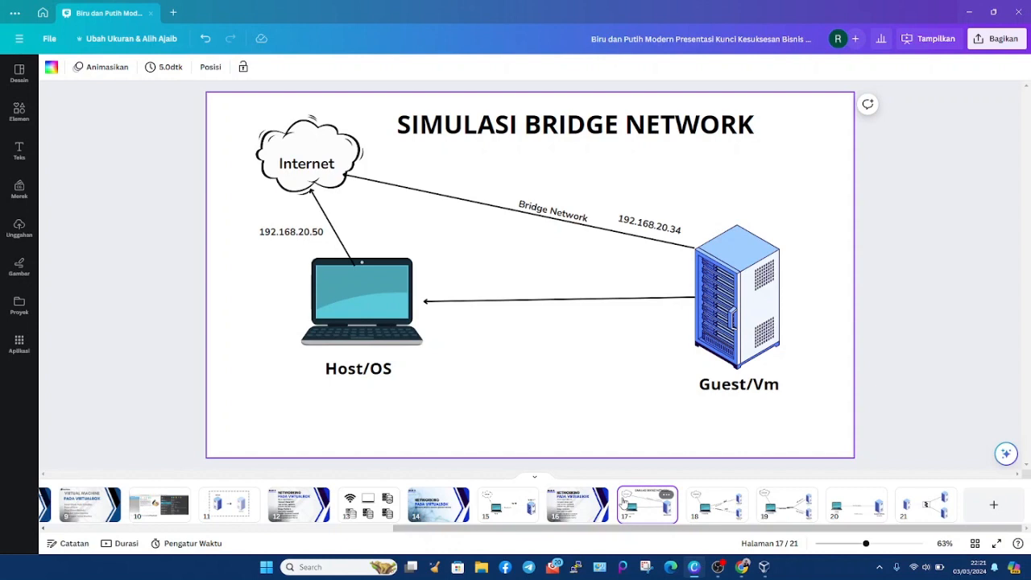
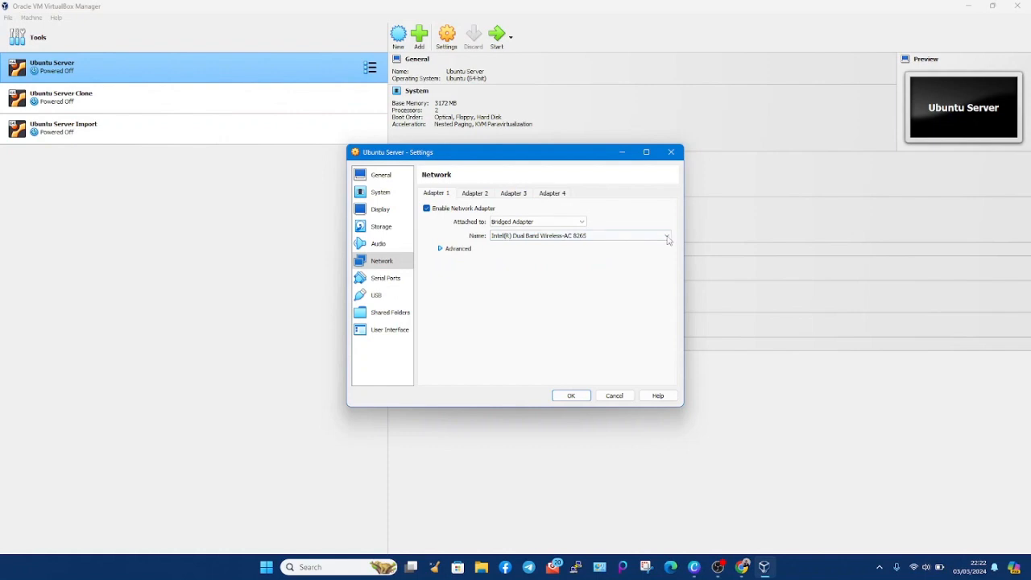
Choose Intel(R) Dual Band Wireless-AC 8265 as the bridged adapter of the Ubuntu Server machine and save its settings.
left_click(667, 236)
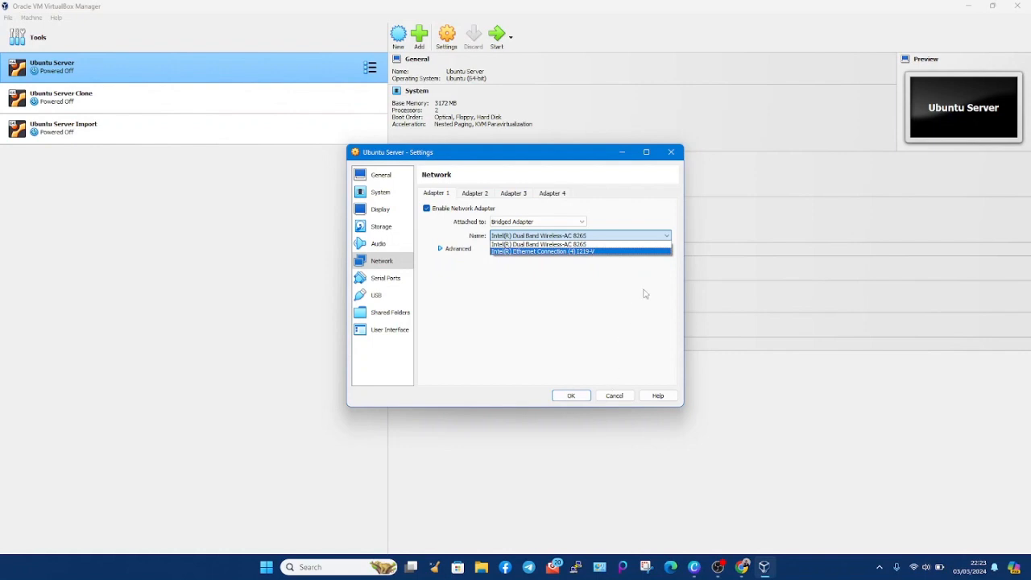
left_click(648, 247)
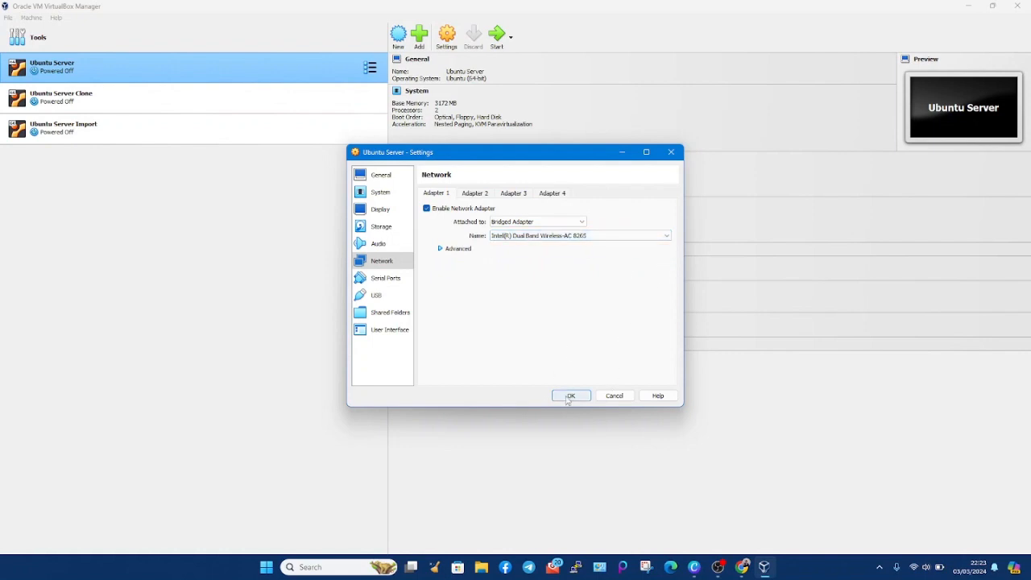
left_click(569, 398)
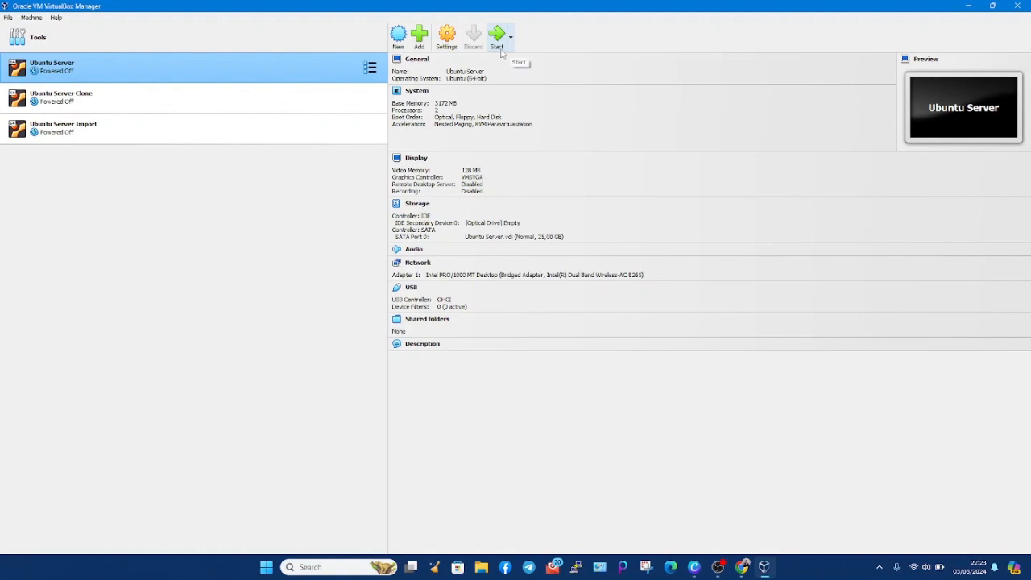
Start the Ubuntu Server machine and list its IP addresses with ip a.
left_click(500, 50)
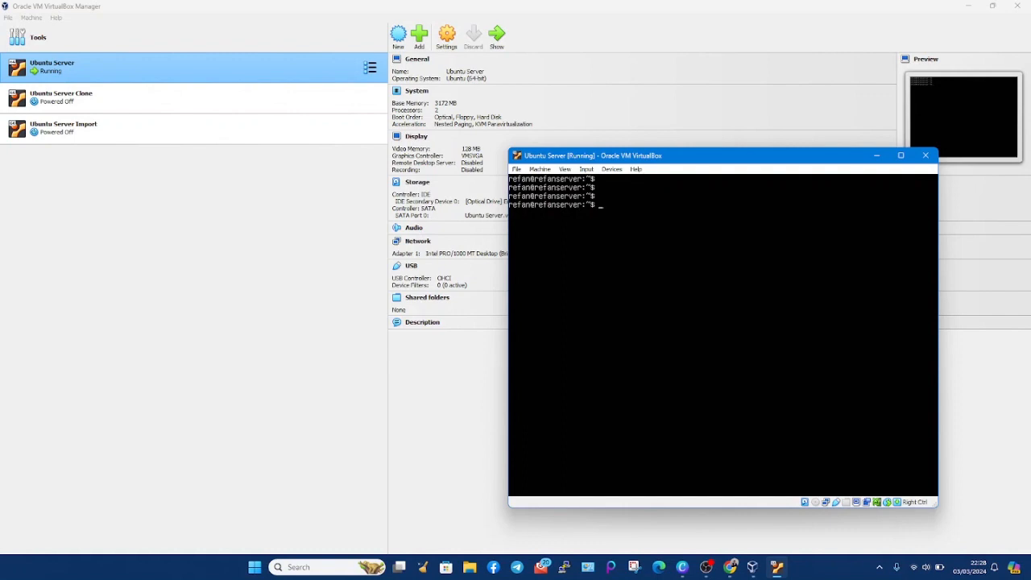
type("ip a")
key("Return")
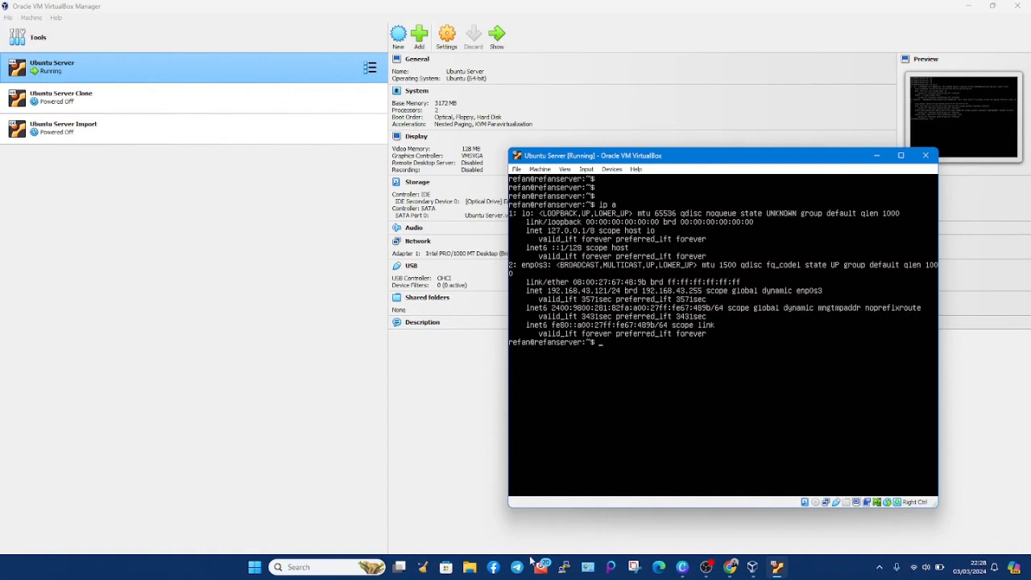
Switch to the Windows Control Panel and examine the Wi-Fi connection details, including the host's IPv4 address, gateway and DNS server.
left_click(591, 568)
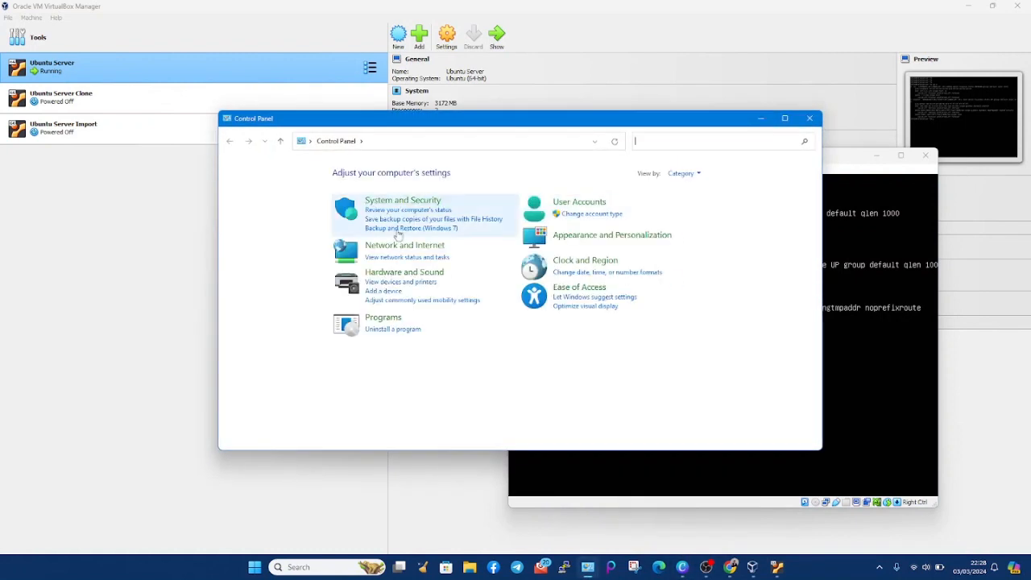
left_click(397, 247)
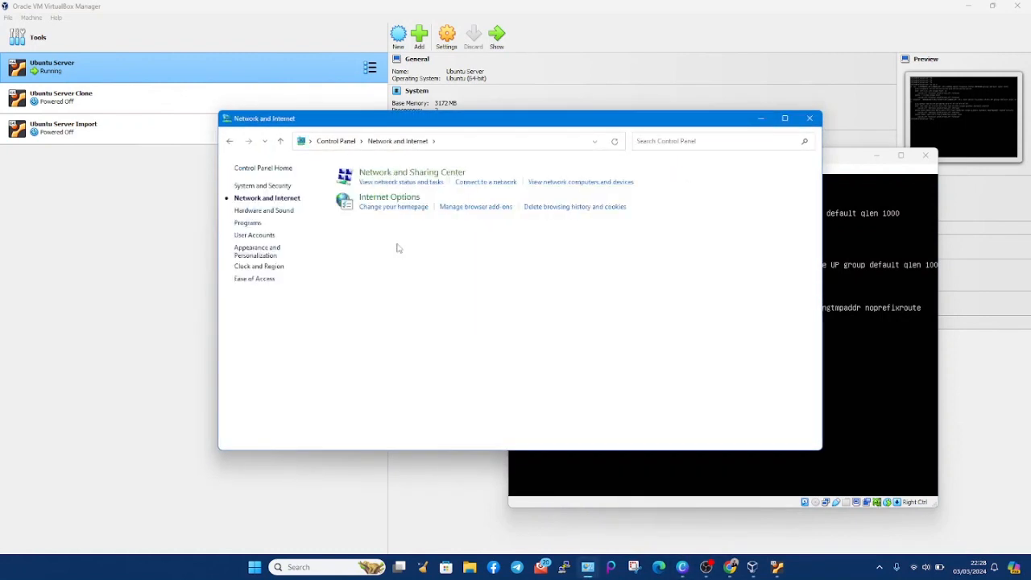
left_click(464, 176)
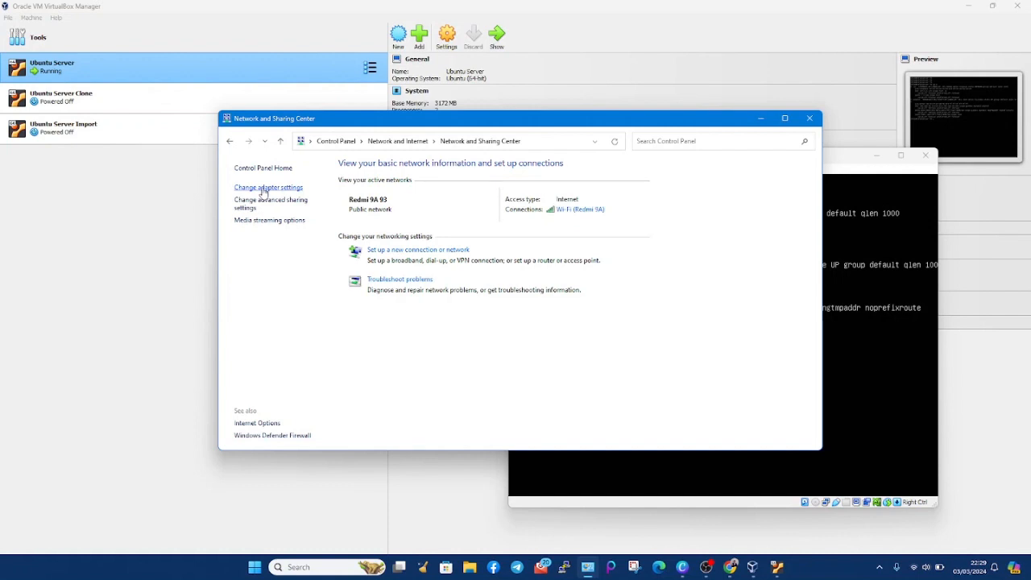
left_click(266, 188)
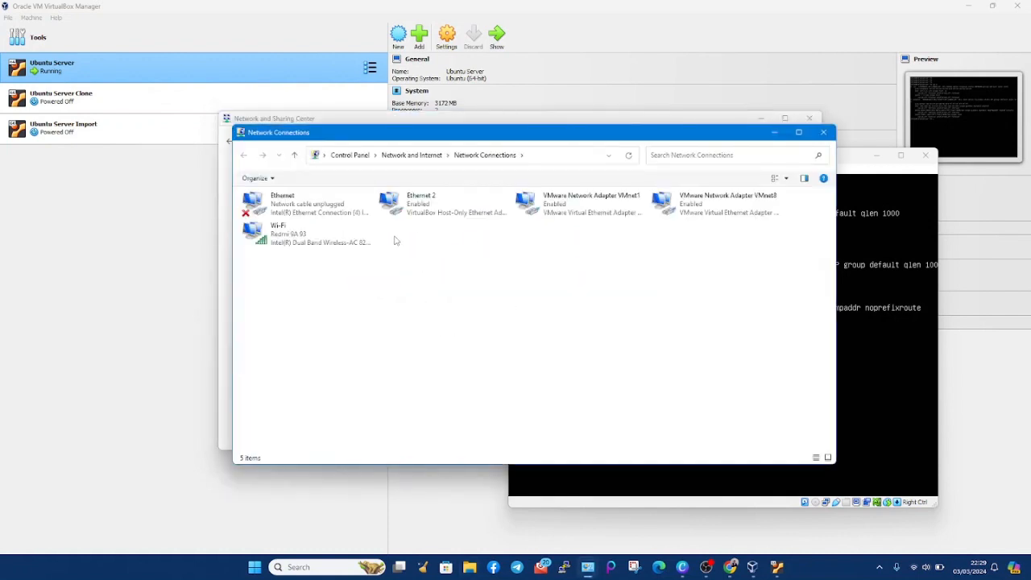
left_click(318, 235)
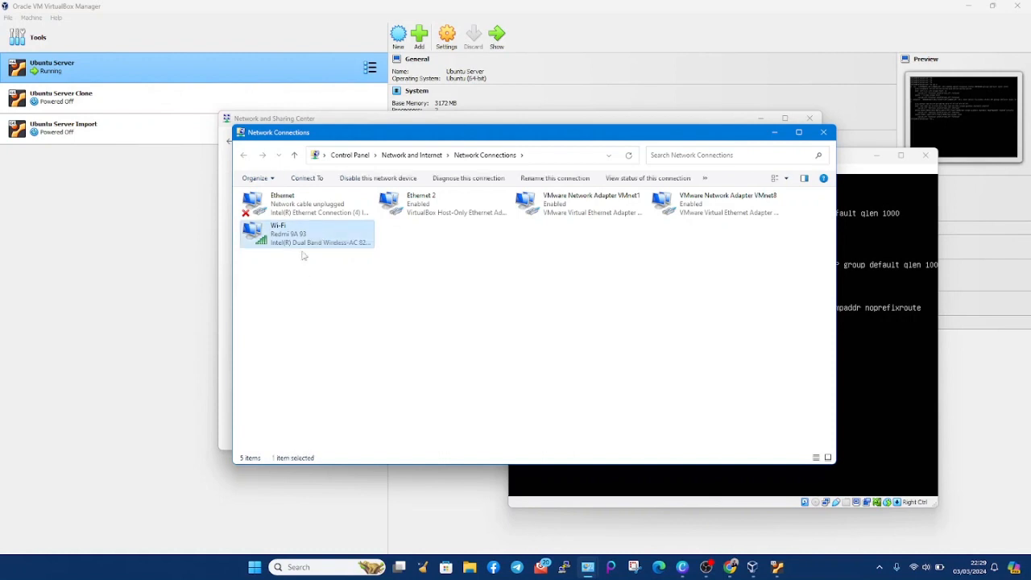
double_click(341, 233)
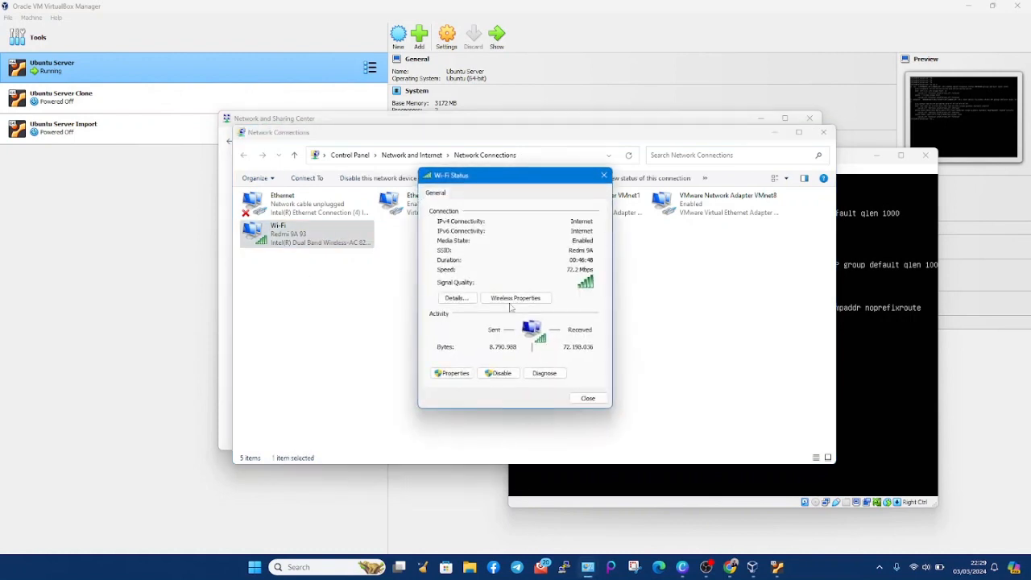
left_click(464, 299)
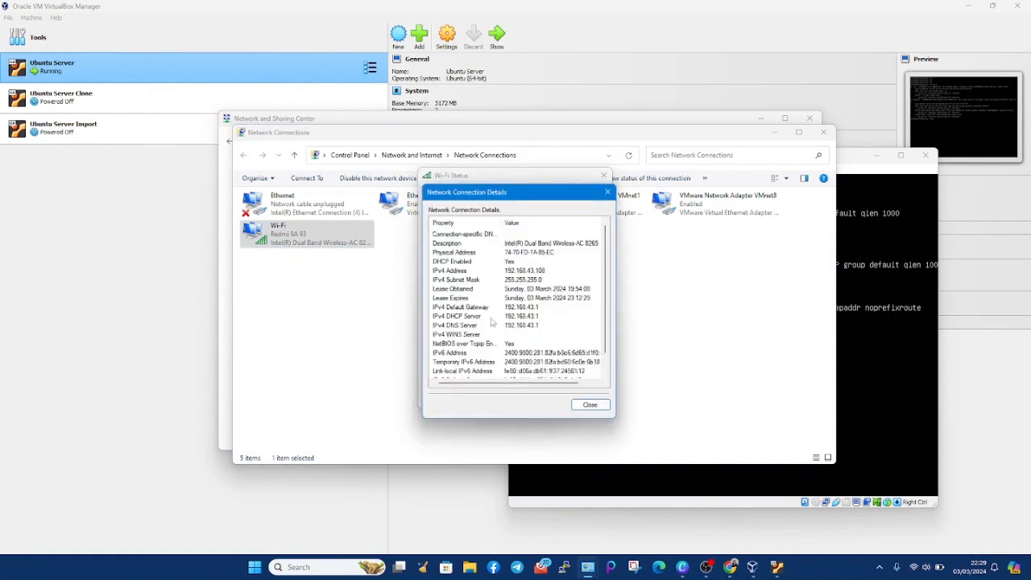
scroll(537, 331, "down", 1)
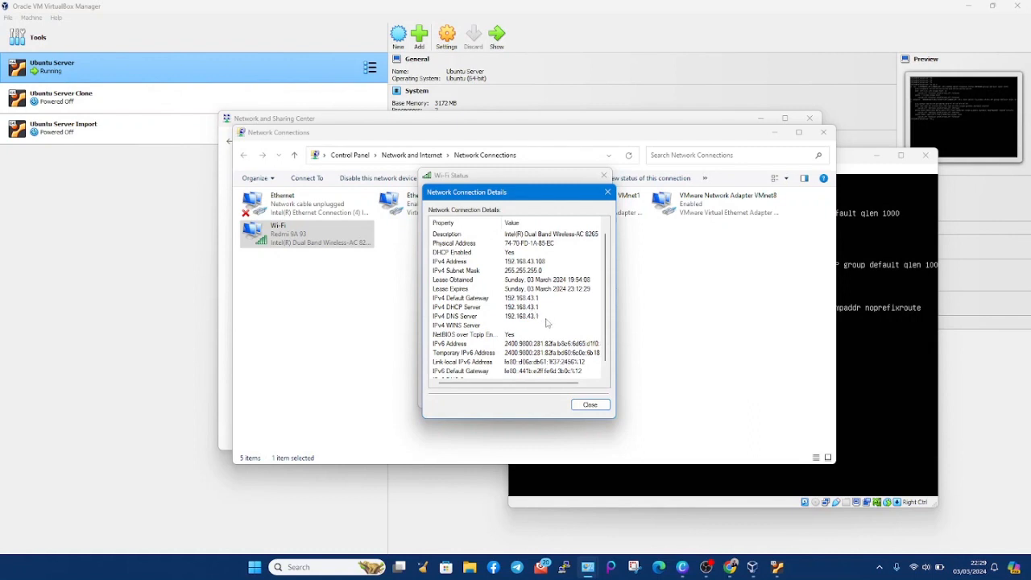
scroll(573, 384, "down", 1)
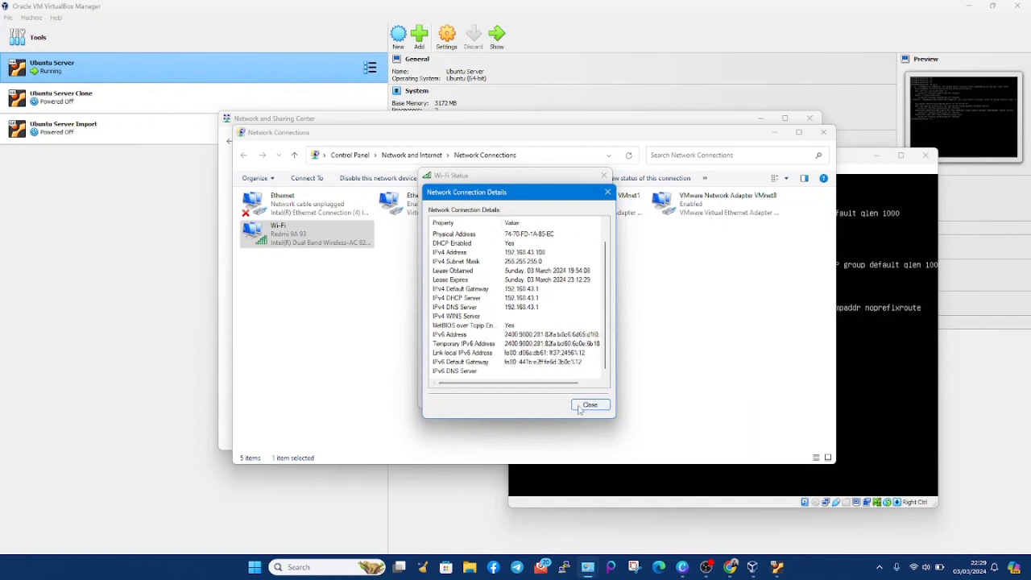
left_click(871, 387)
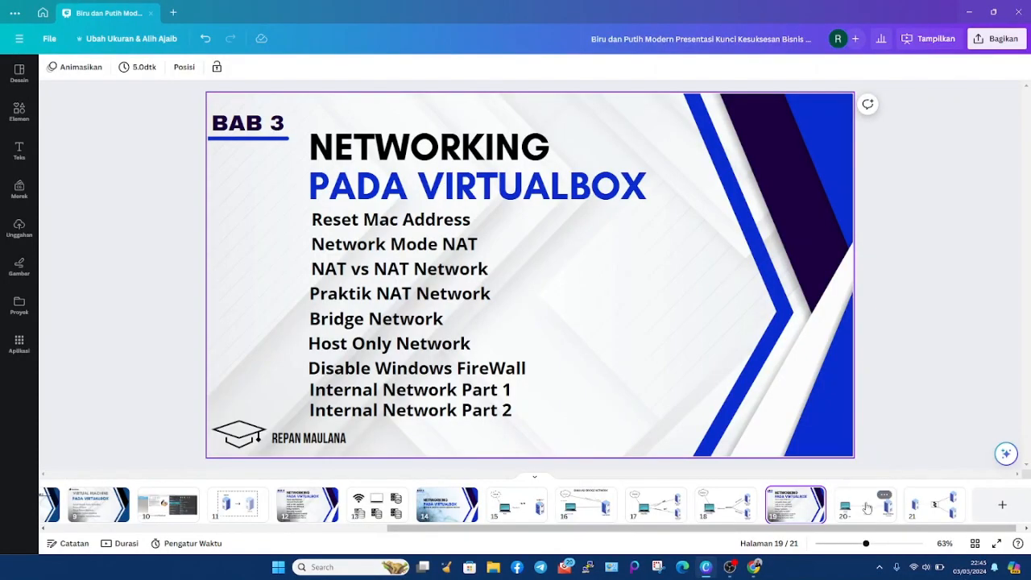
Show the host-only interface diagram on page 20 of the presentation, then minimise Canva.
left_click(867, 506)
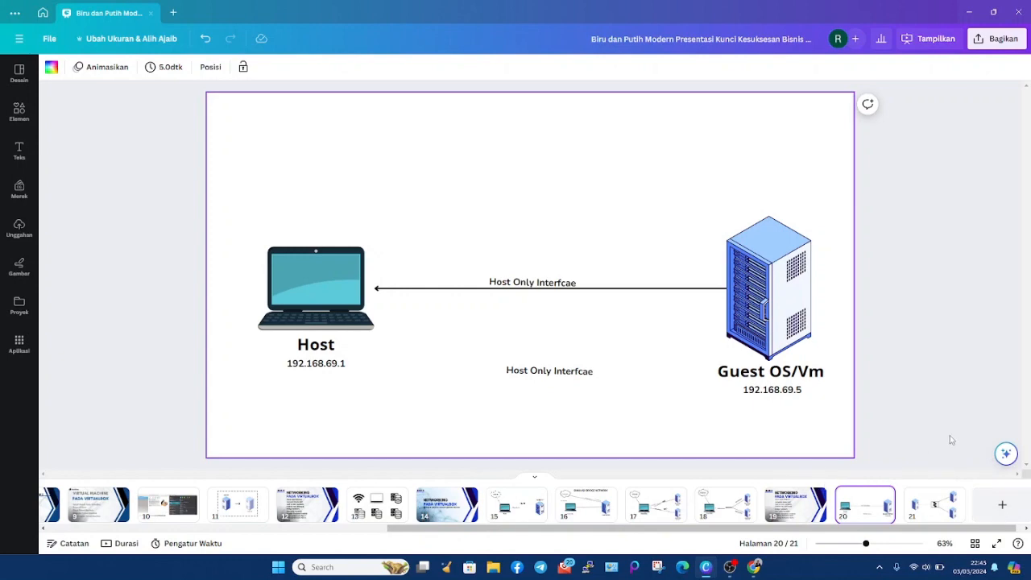
left_click(970, 14)
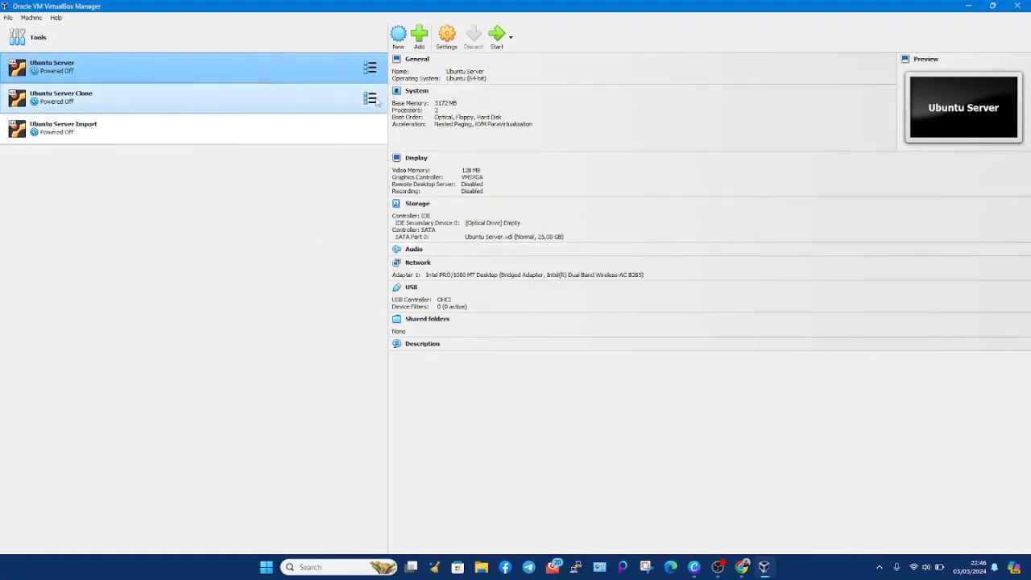
Attach Adapter 1 of the Ubuntu Server machine to Host-only Adapter using VirtualBox Host-Only Ethernet Adapter and save the settings.
left_click(448, 37)
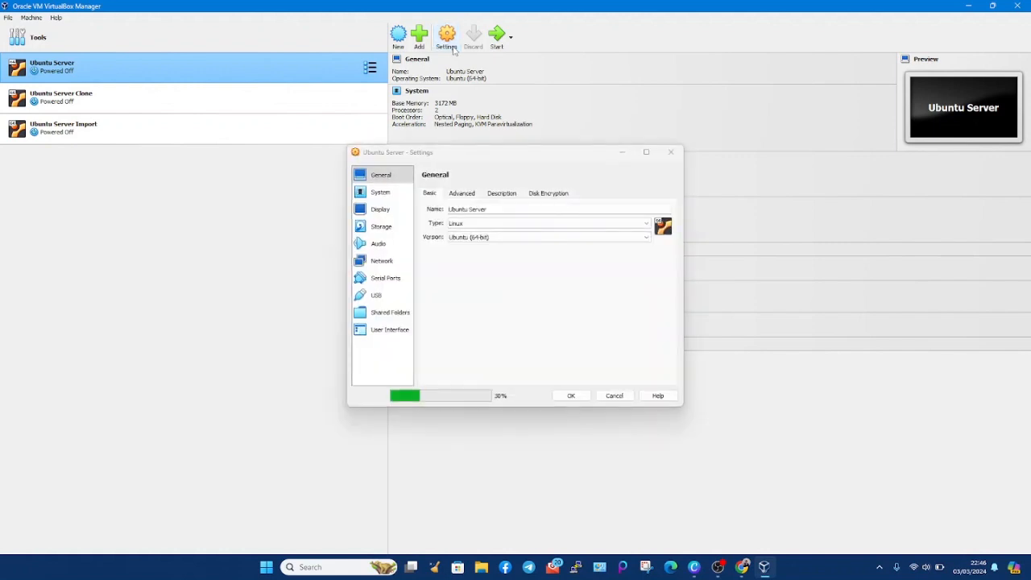
left_click(399, 264)
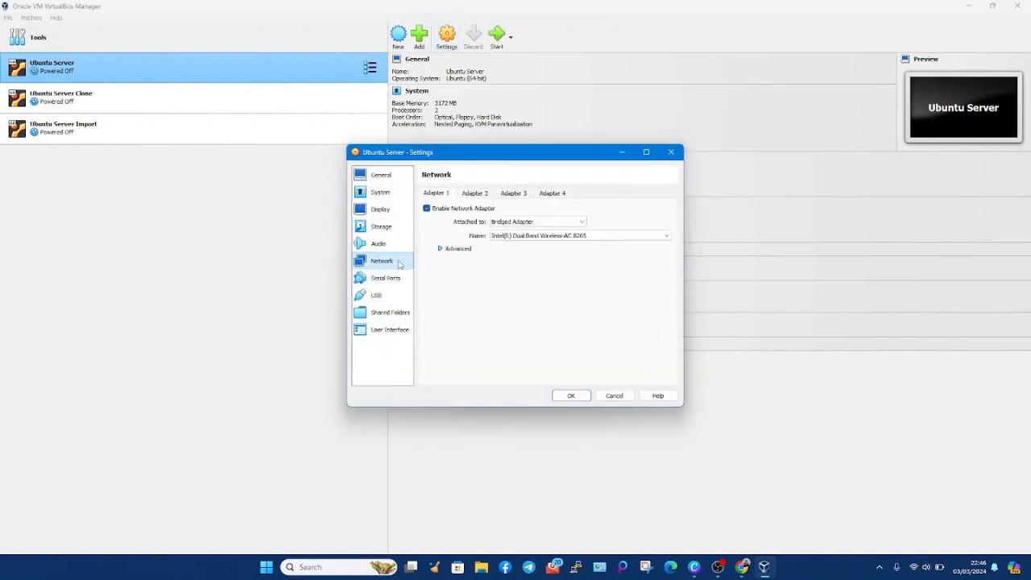
left_click(525, 222)
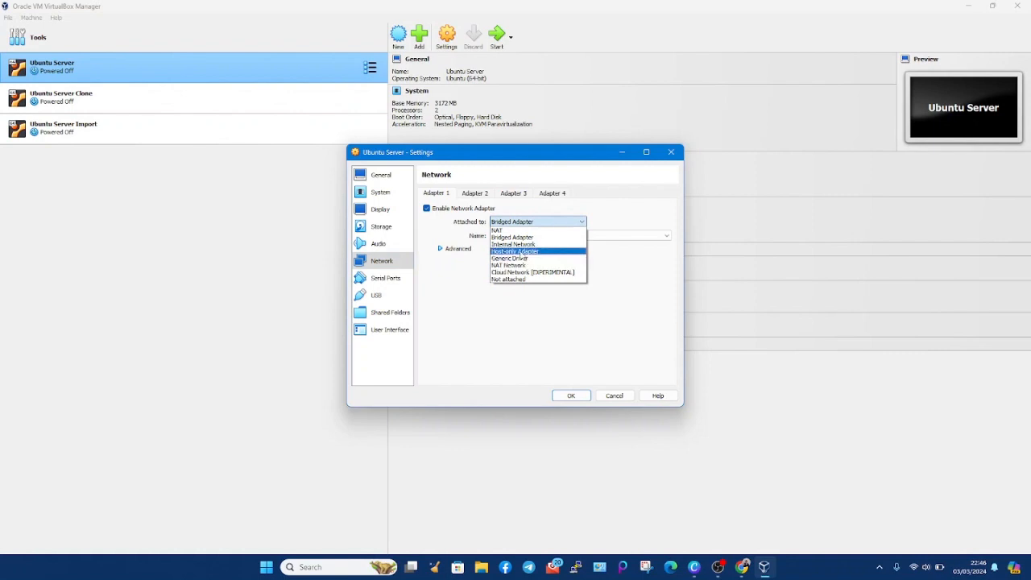
left_click(520, 252)
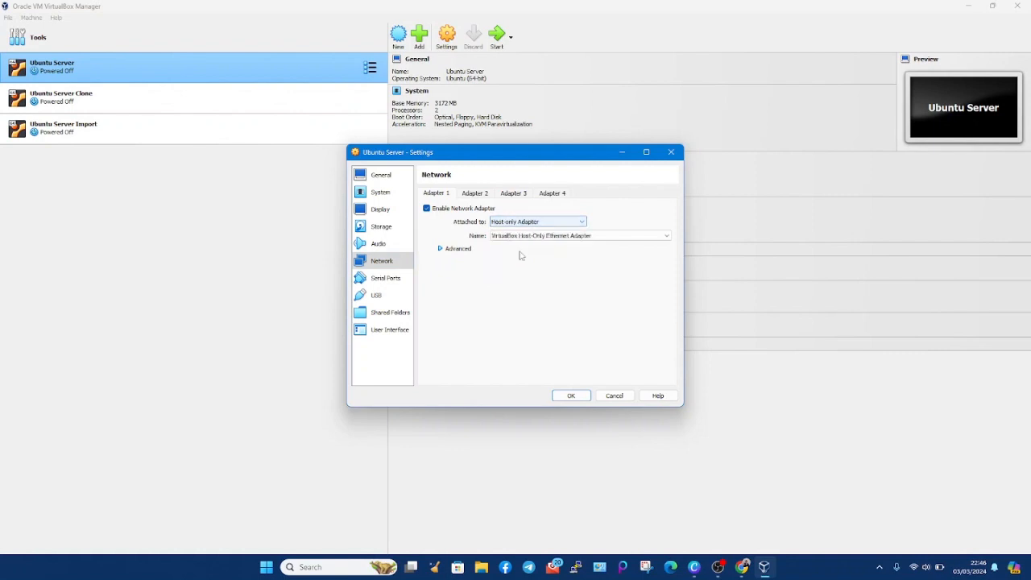
left_click(575, 235)
left_click(577, 244)
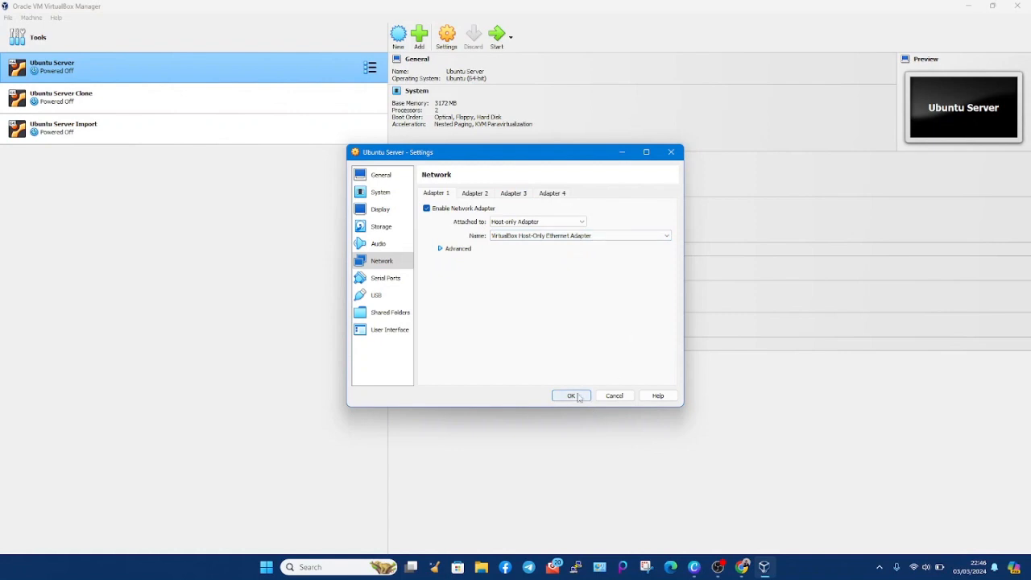
left_click(573, 397)
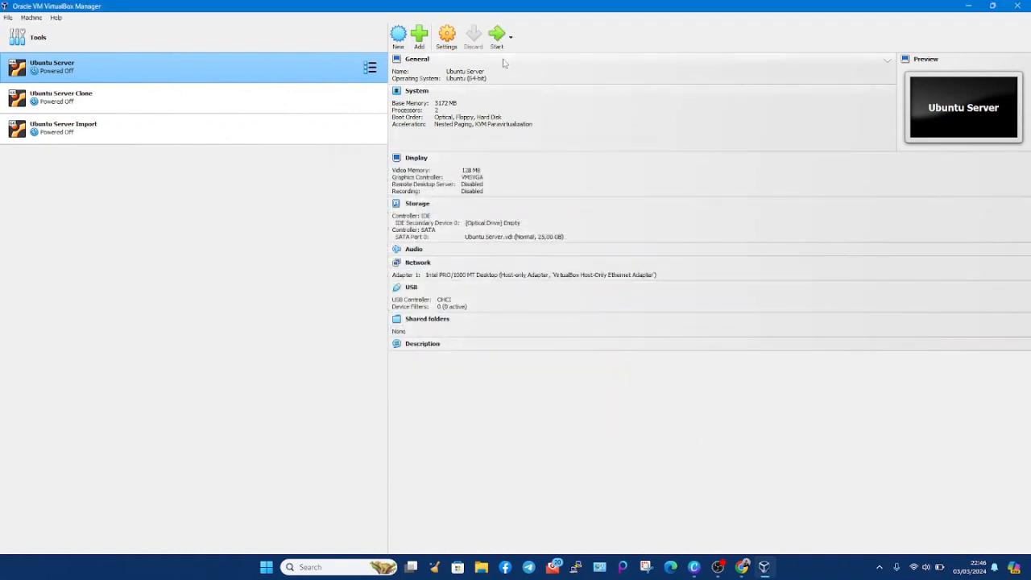
Start the Ubuntu Server machine and release its DHCP lease with sudo dhclient -r enp0s3, entering the account password.
left_click(498, 36)
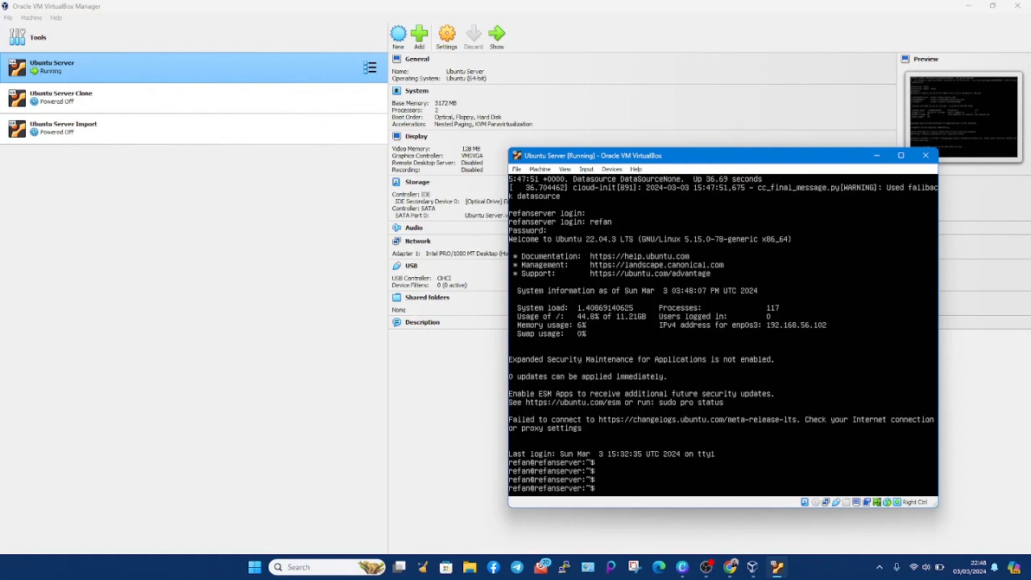
type("sudo dhclient -r enp0s3")
key("Return")
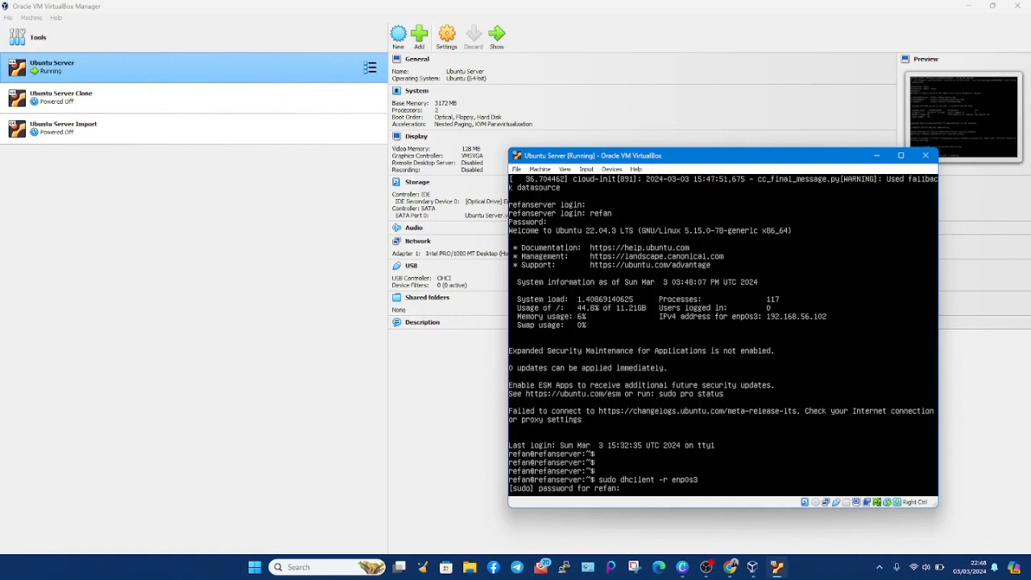
key("Return")
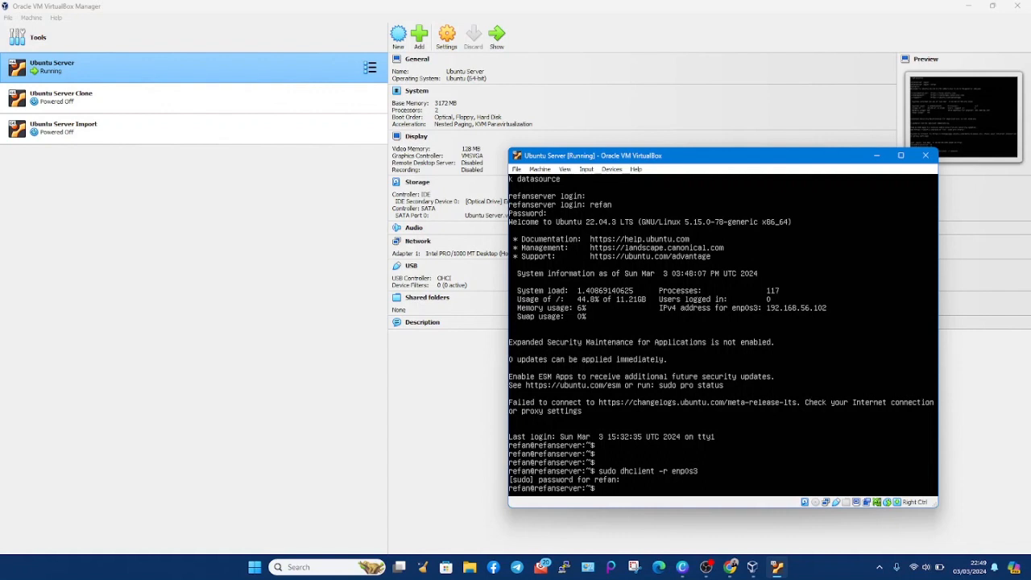
Request a new DHCP lease with sudo dhclient enp0s3 and list the server's IP addresses with ip a.
type("do dhclient enp")
type("0s3")
key("Return")
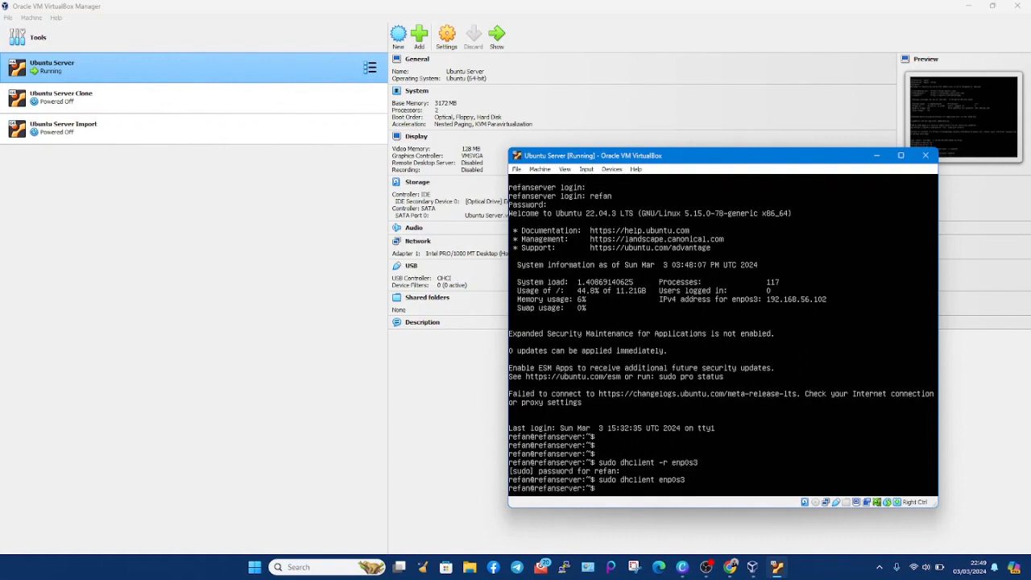
key("Return")
key("Return")
key("Return")
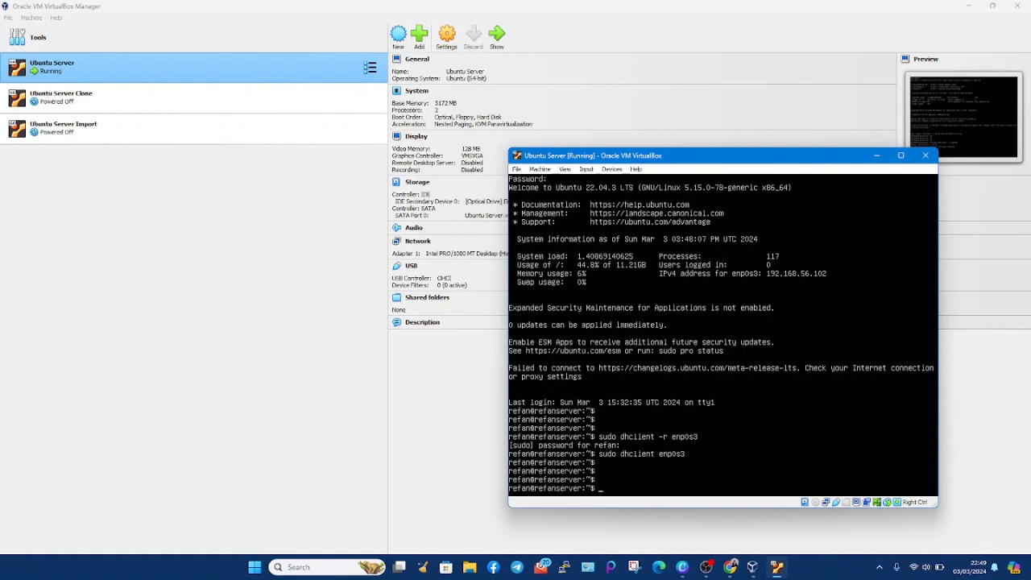
type("ip a")
key("Return")
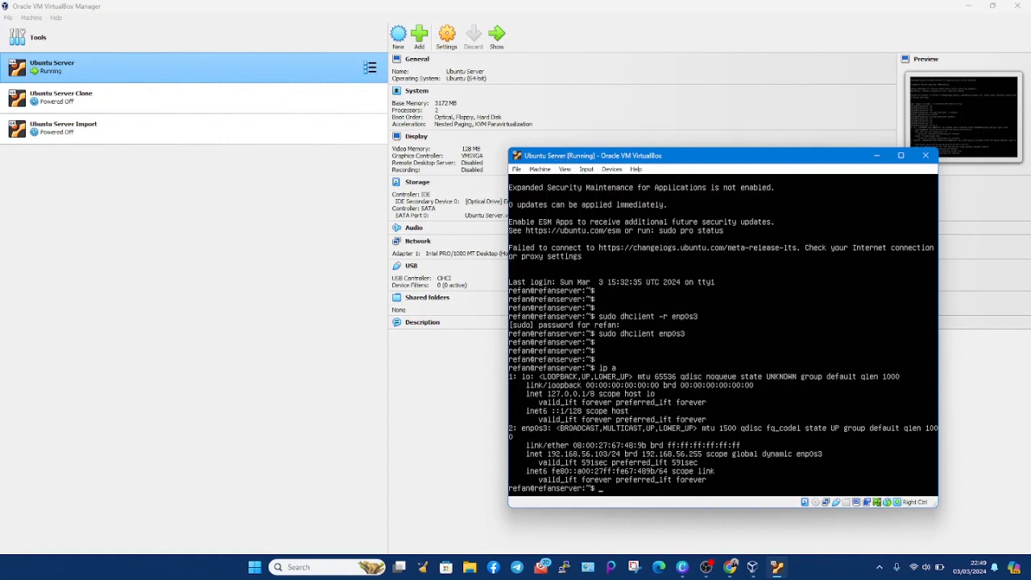
Switch to the Windows Control Panel and examine the connection details of Ethernet 2, the VirtualBox Host-Only adapter, including its IPv4 address.
left_click(481, 409)
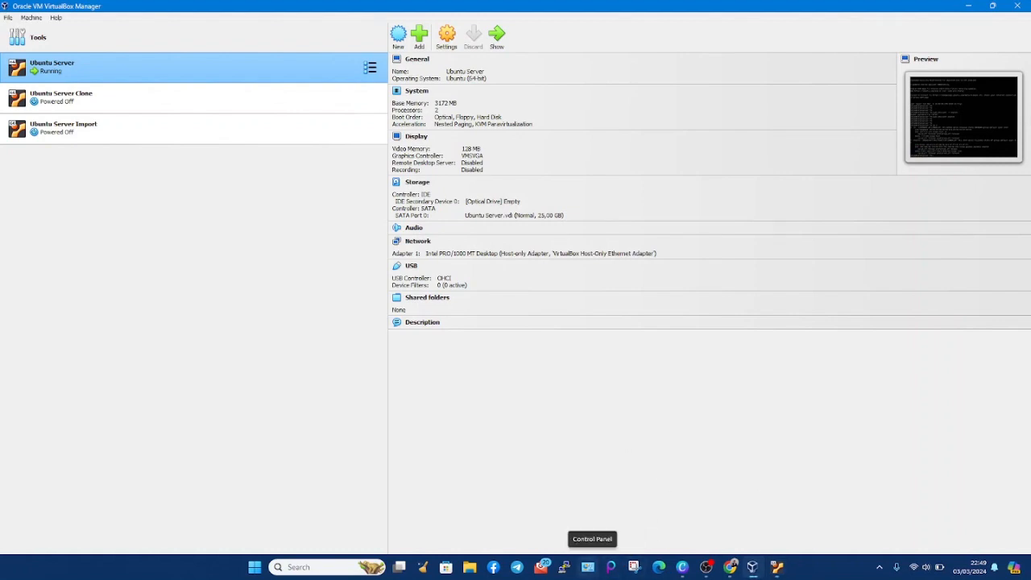
left_click(591, 569)
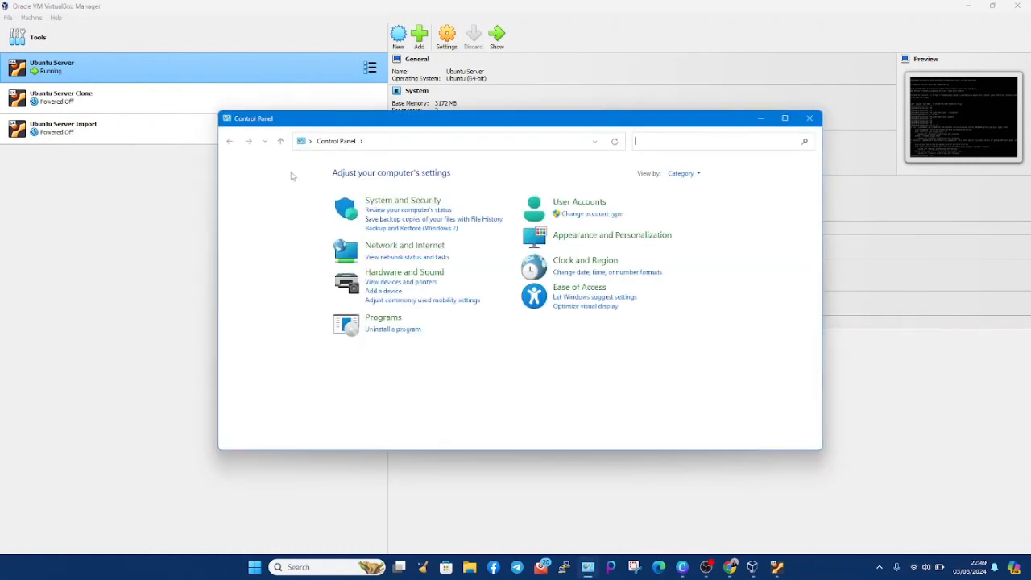
left_click(427, 249)
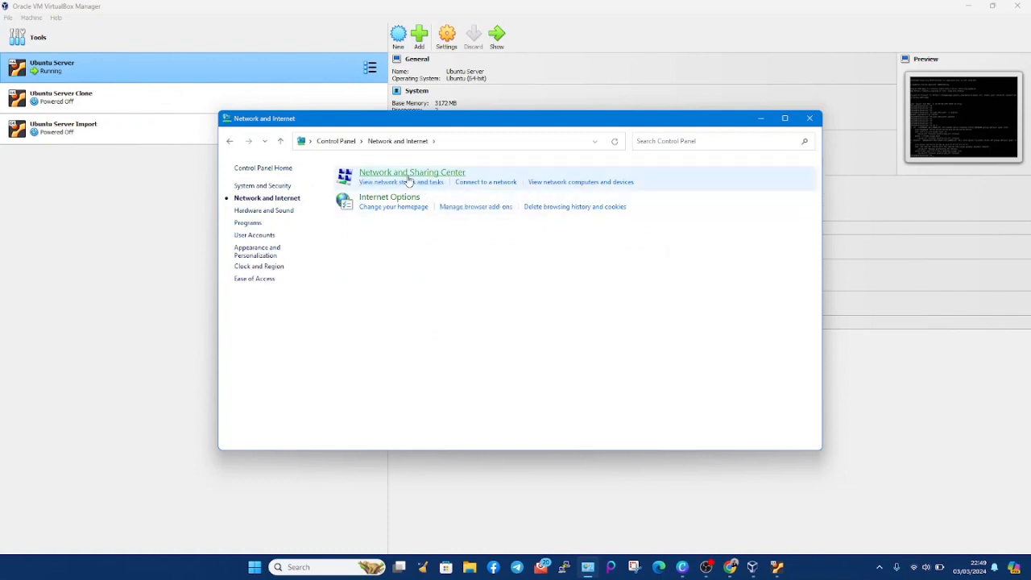
left_click(375, 183)
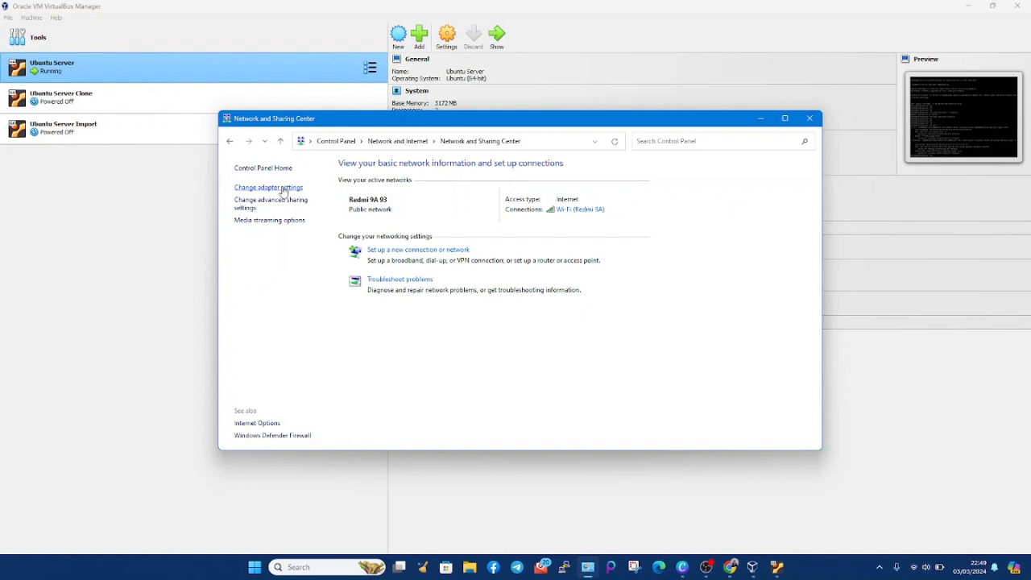
left_click(284, 189)
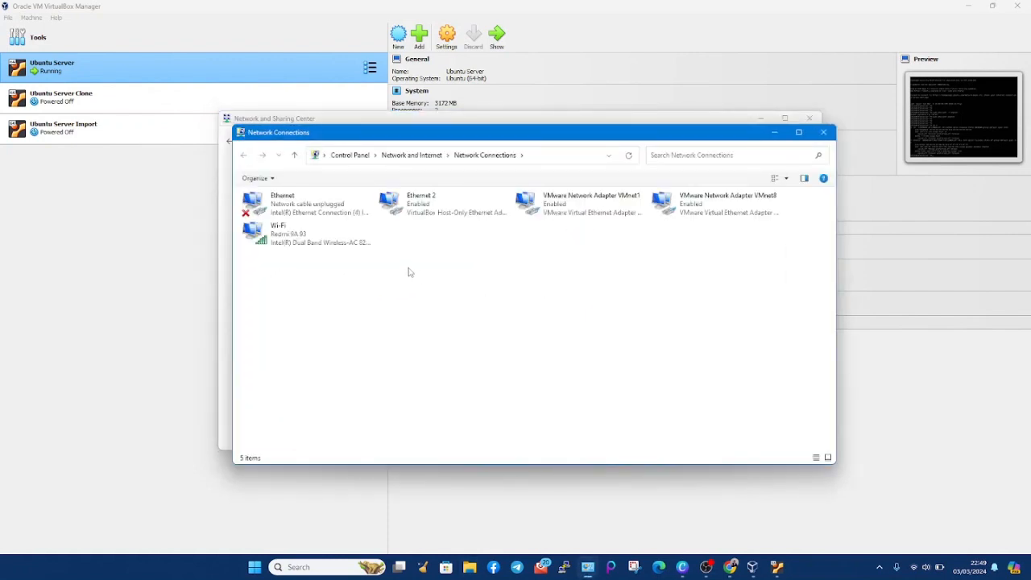
double_click(483, 216)
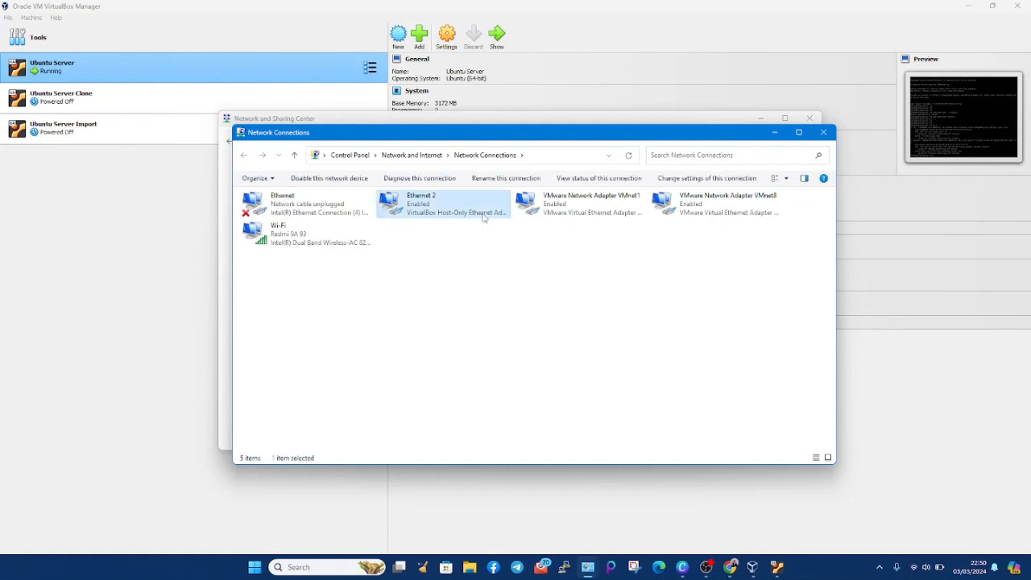
left_click(456, 278)
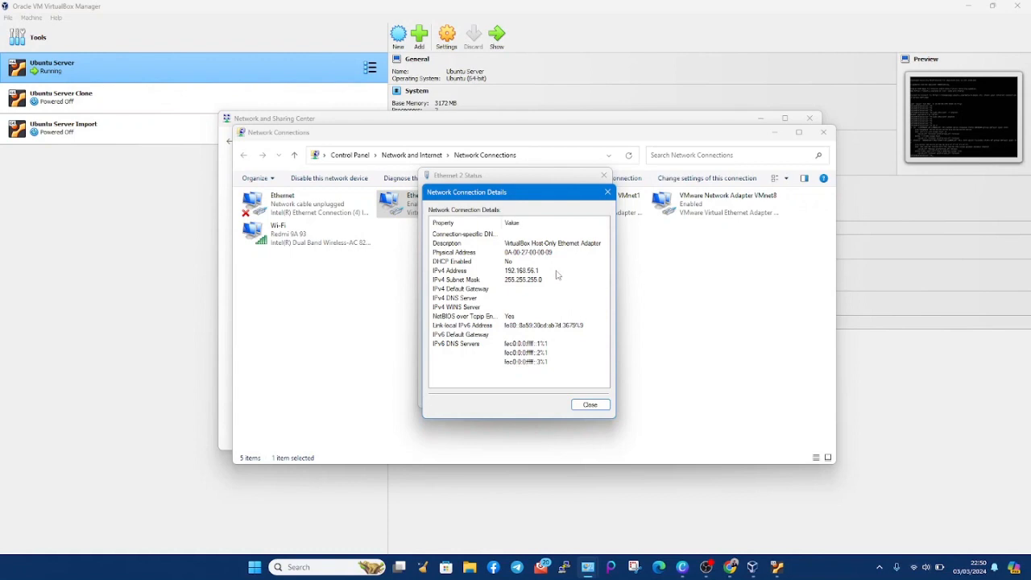
left_click(804, 514)
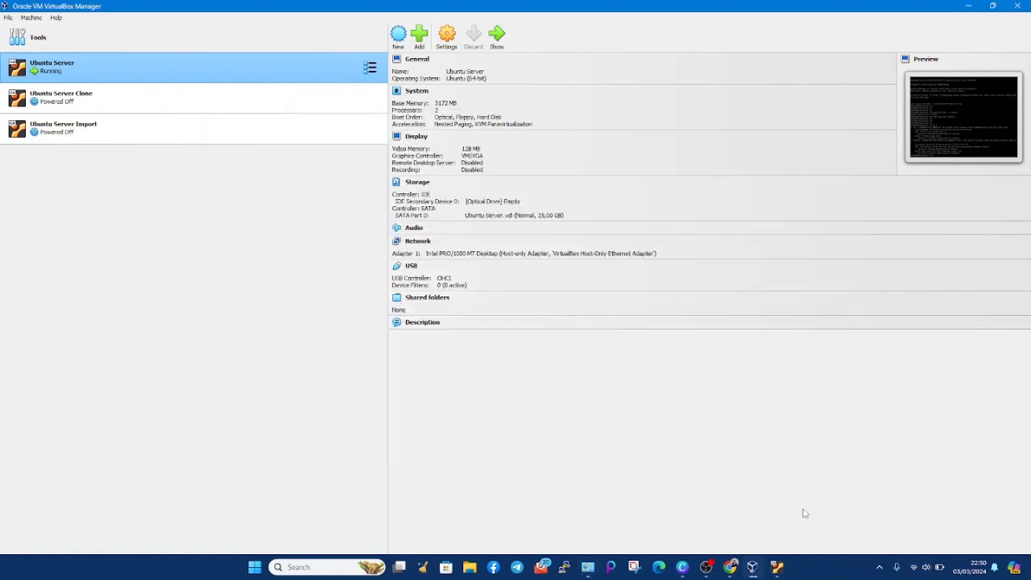
left_click(713, 567)
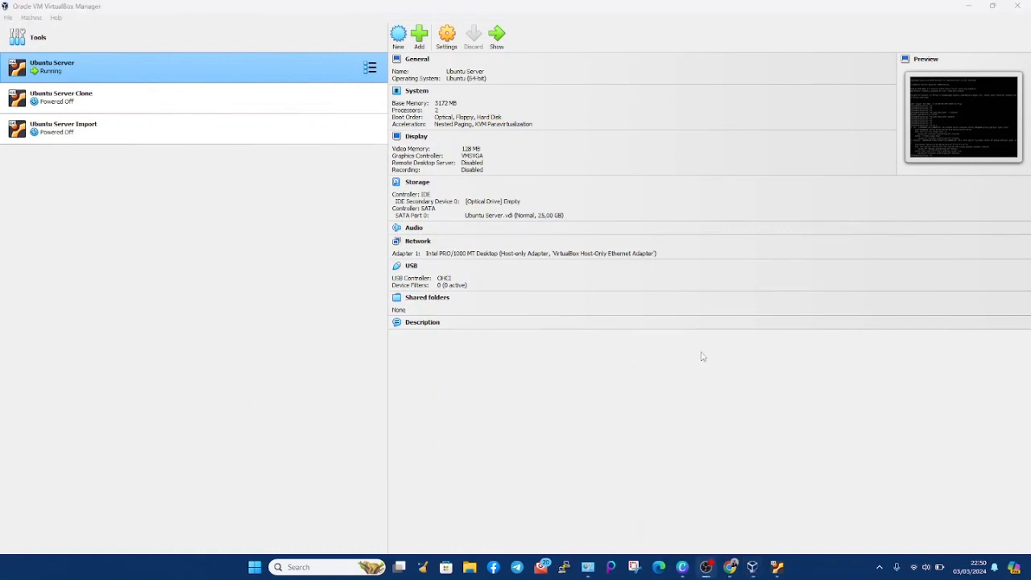
Return to the Ubuntu Server console, ping 192.168.56.103 and stop the ping after several replies.
left_click(776, 568)
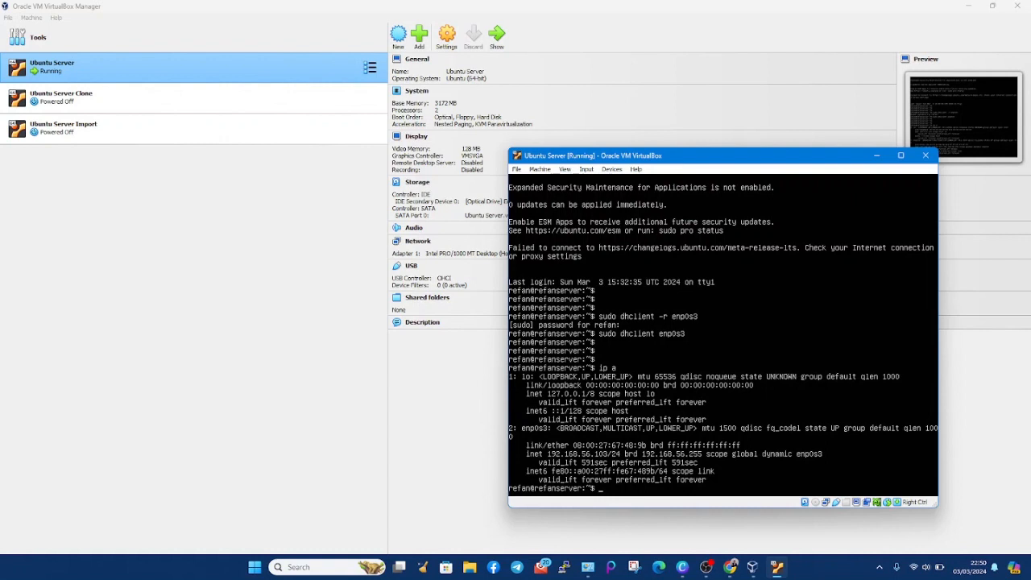
key("Return")
key("Return")
key("Return")
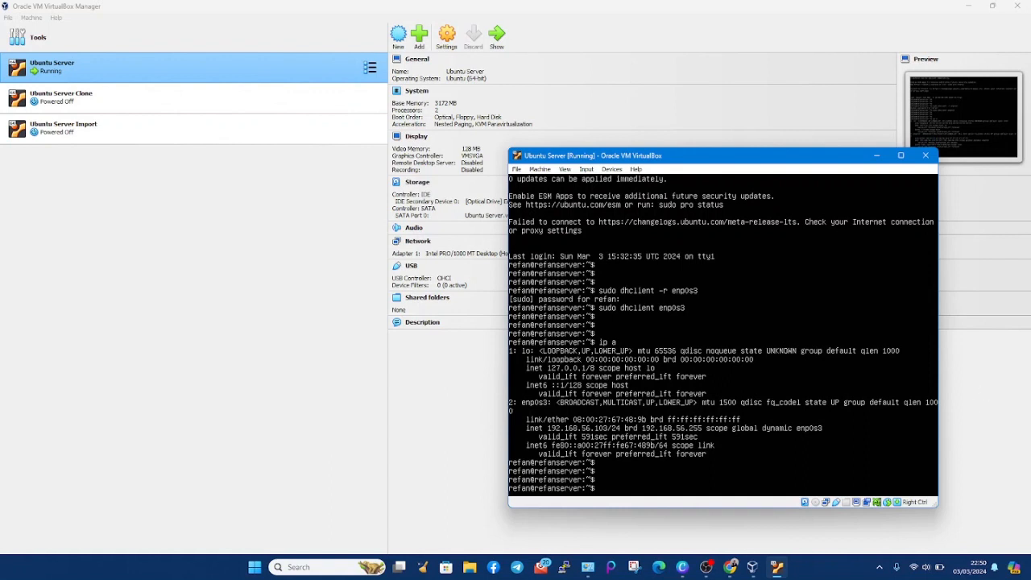
type("ping 192.168.56.103")
key("Return")
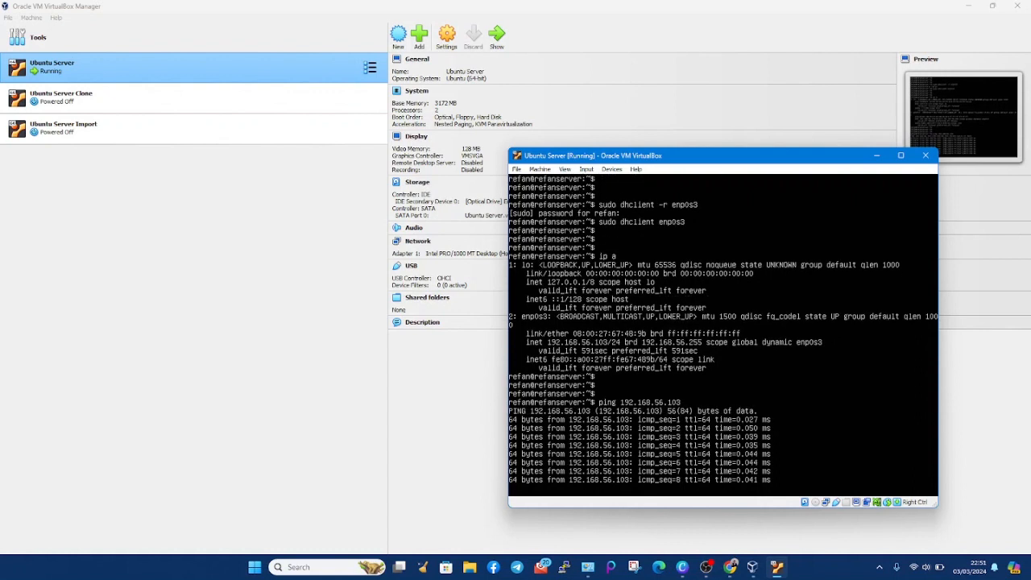
key("ctrl+c")
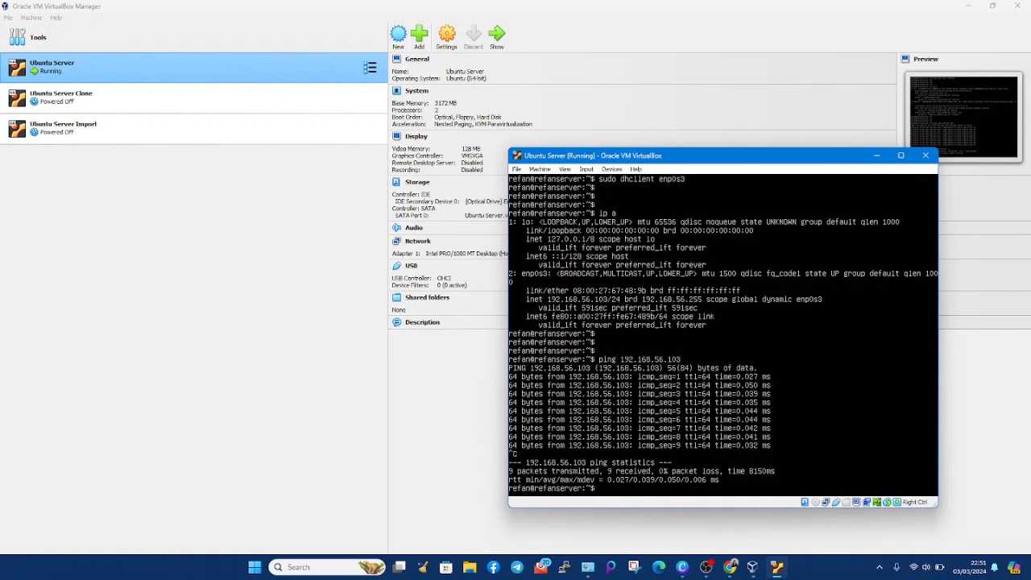
Open the Windows Command Prompt and ping the Ubuntu Server at 192.168.56.103 from the host.
left_click(309, 563)
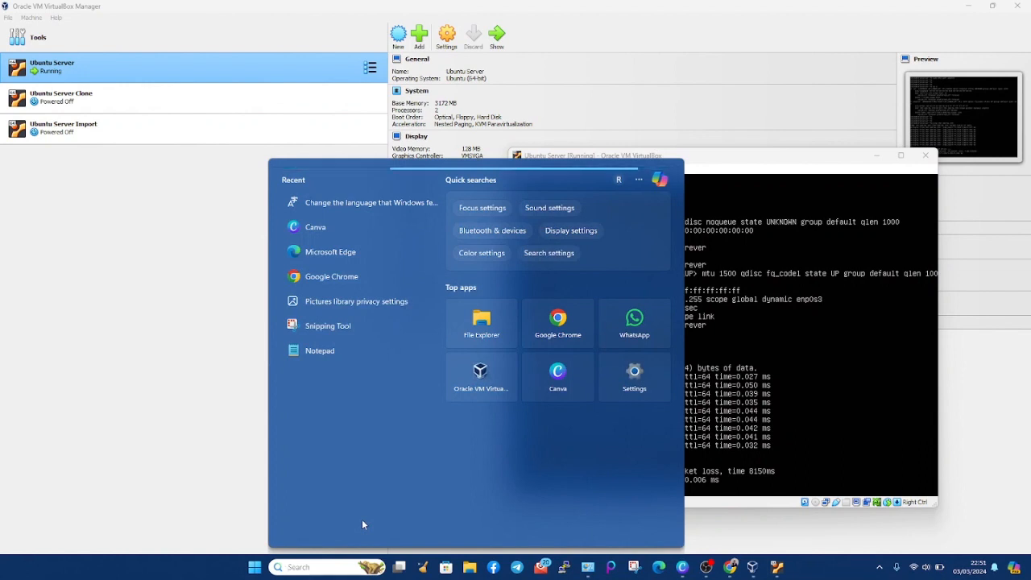
type("CMD")
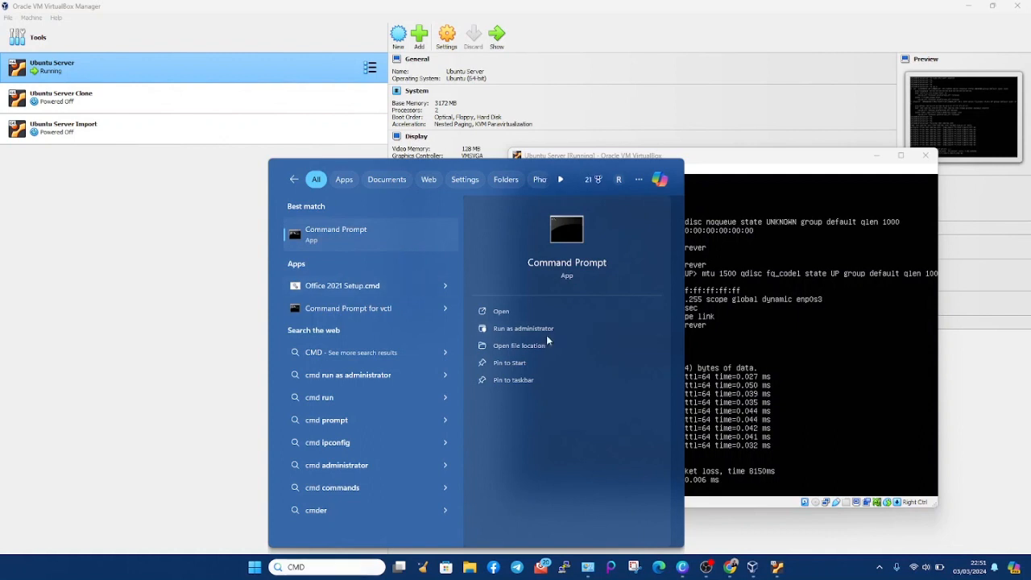
key("Escape")
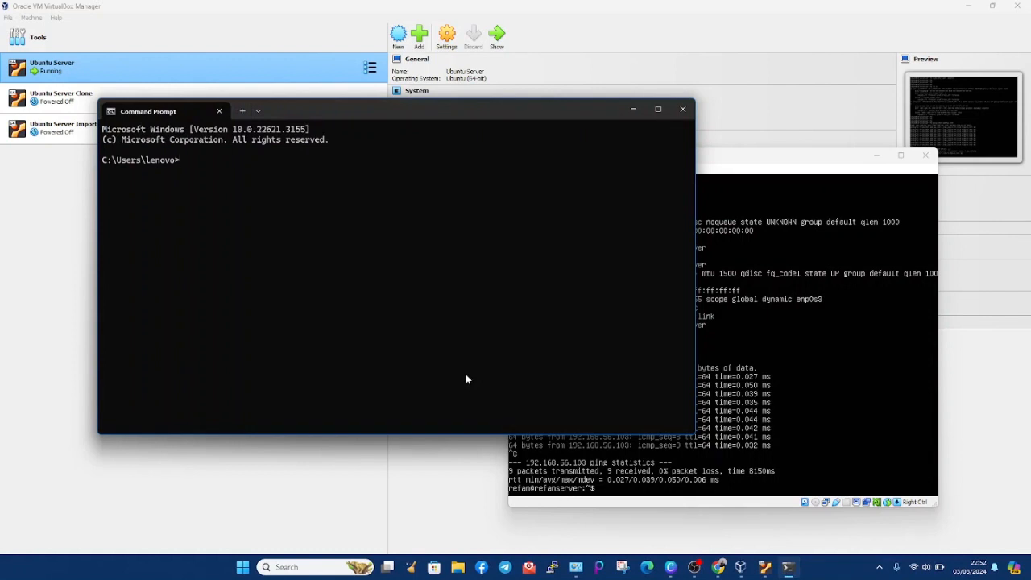
type("ping 192.168.56")
key("alt+Tab")
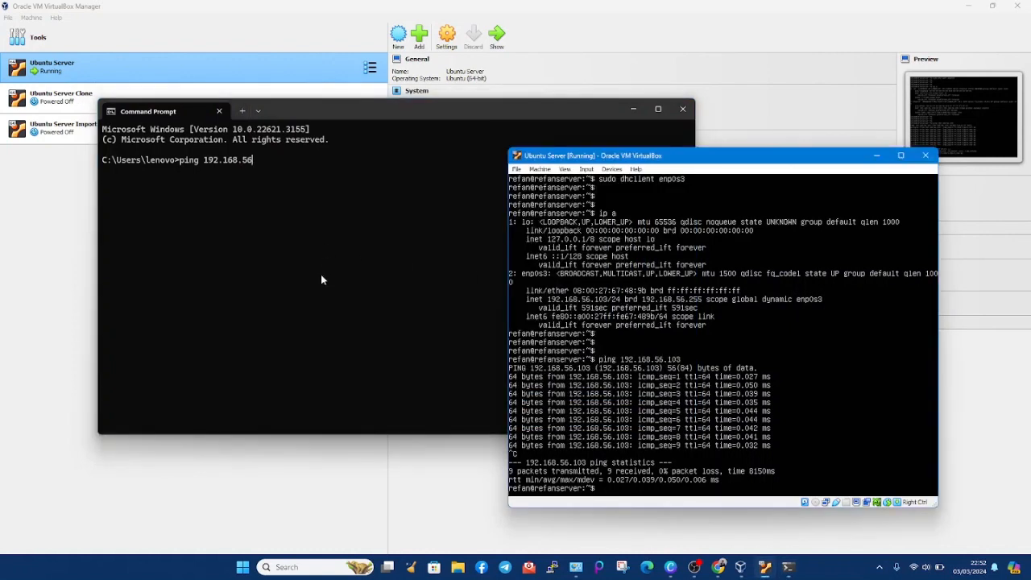
left_click(321, 280)
type(".")
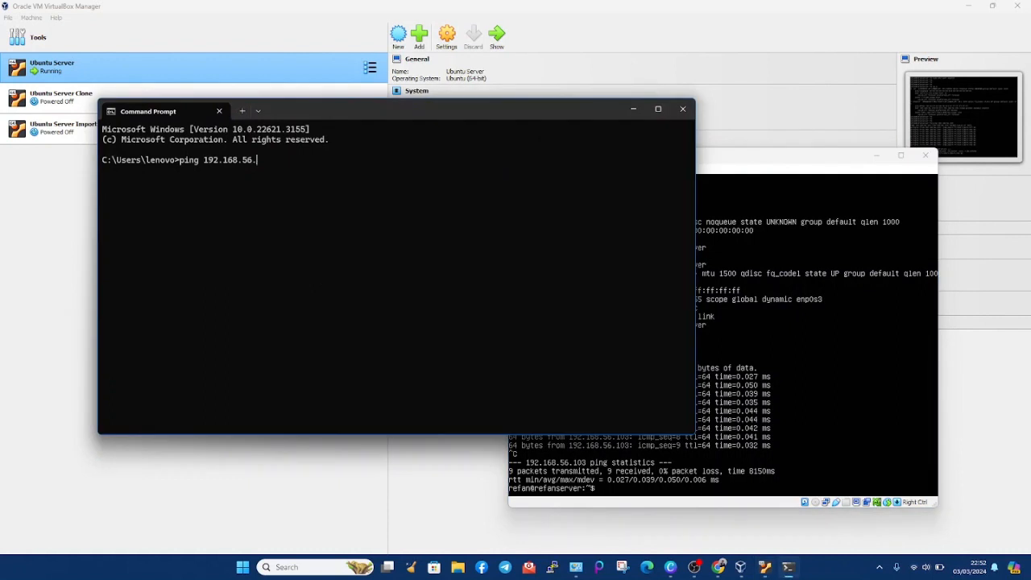
type("103")
key("Return")
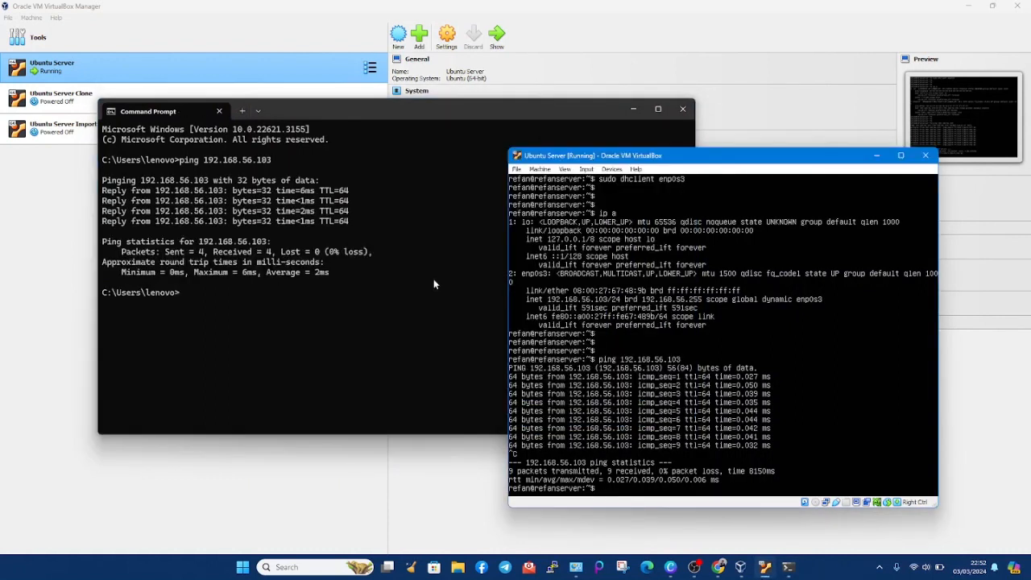
left_click(433, 279)
left_click(767, 338)
left_click(489, 309)
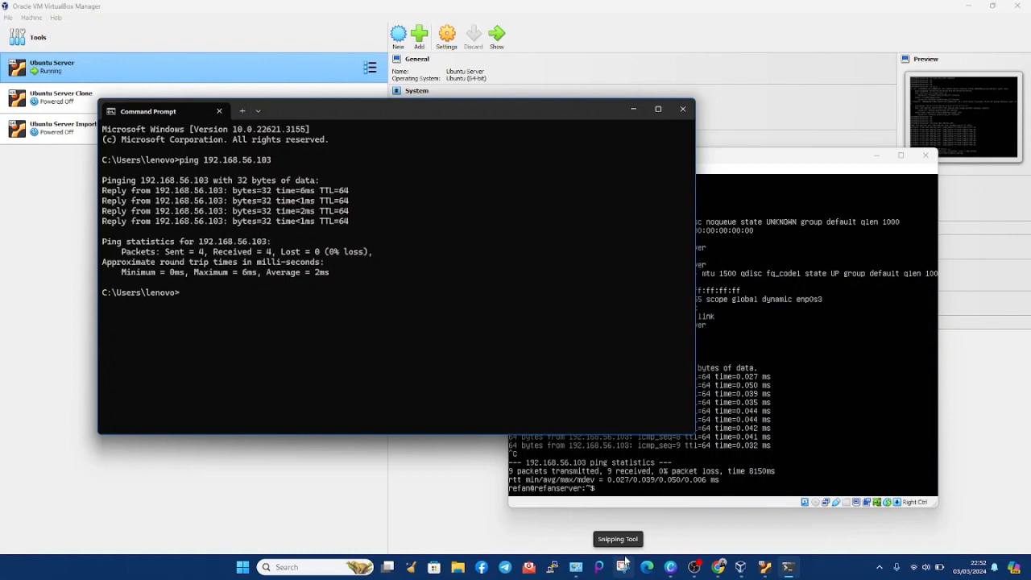
left_click(483, 514)
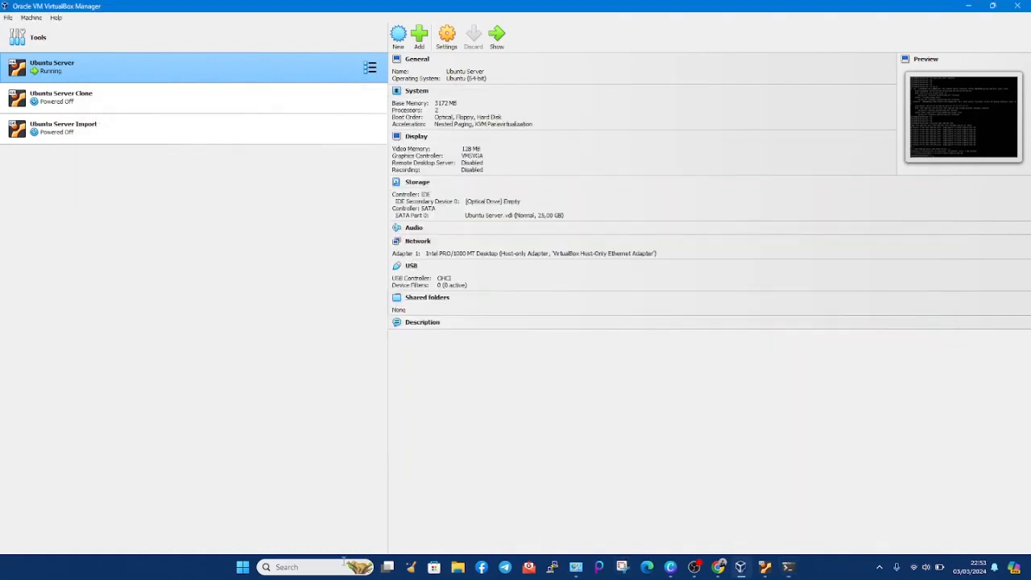
Close all open Control Panel windows and open a fresh Control Panel window.
mouse_move(587, 568)
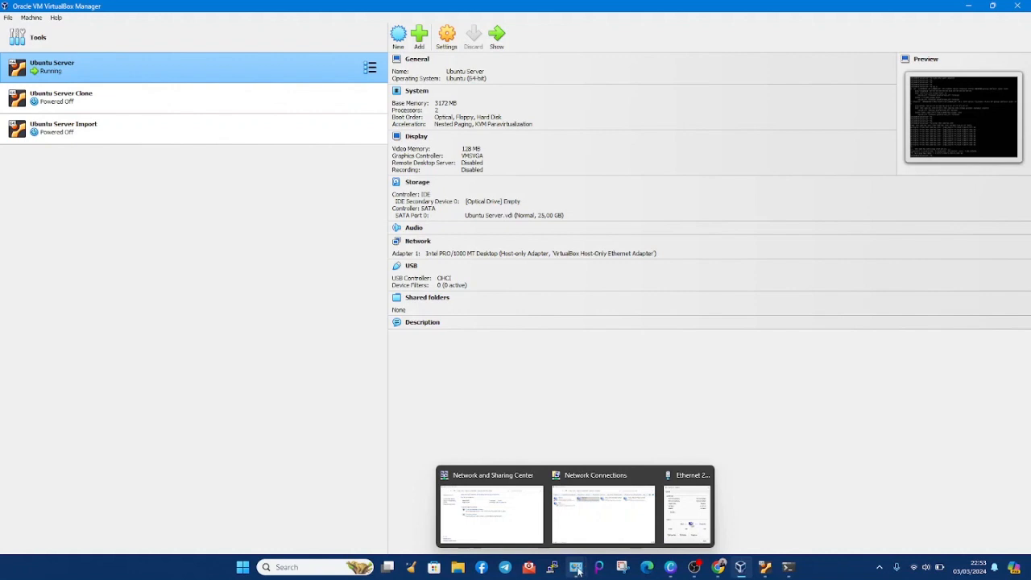
left_click_drag(575, 570, 754, 538)
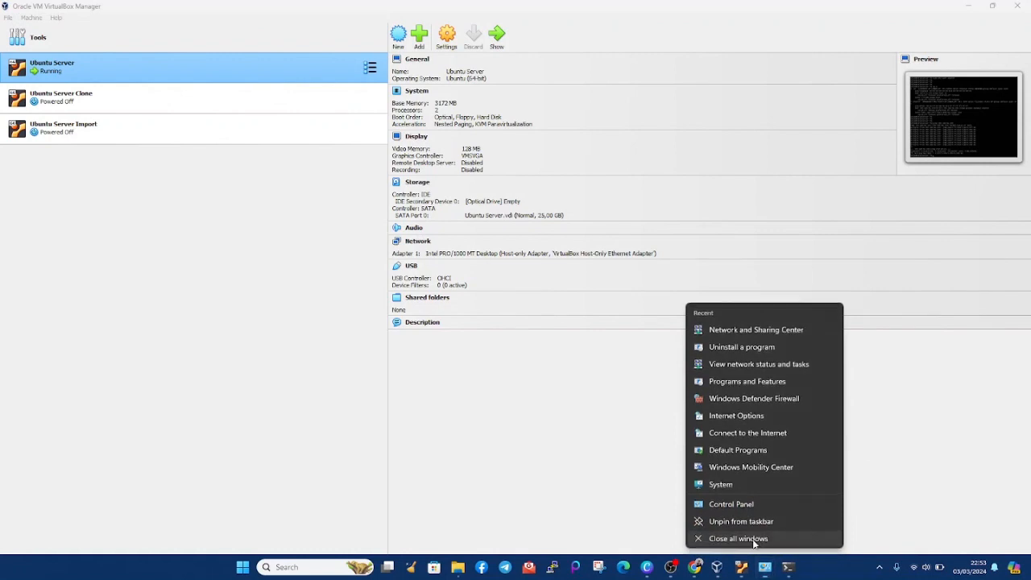
left_click(754, 538)
left_click(763, 568)
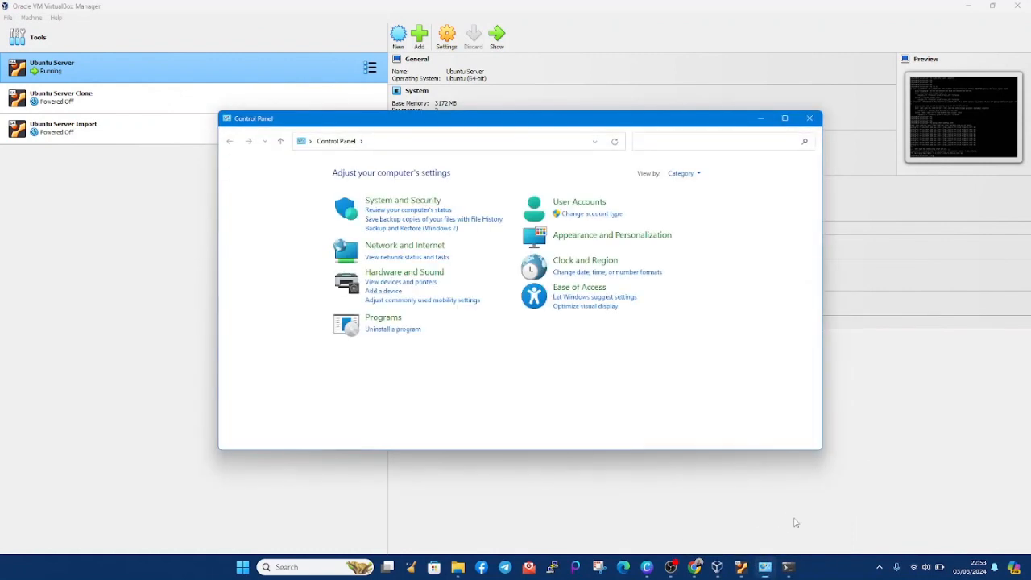
Turn off Windows Defender Firewall for both private and public networks in the System and Security settings.
left_click(419, 246)
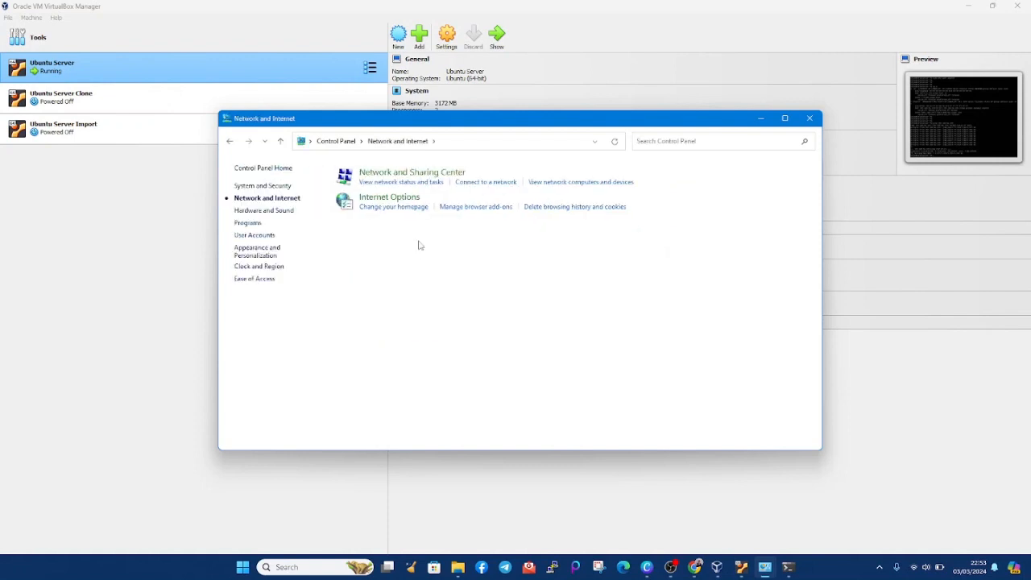
left_click(262, 186)
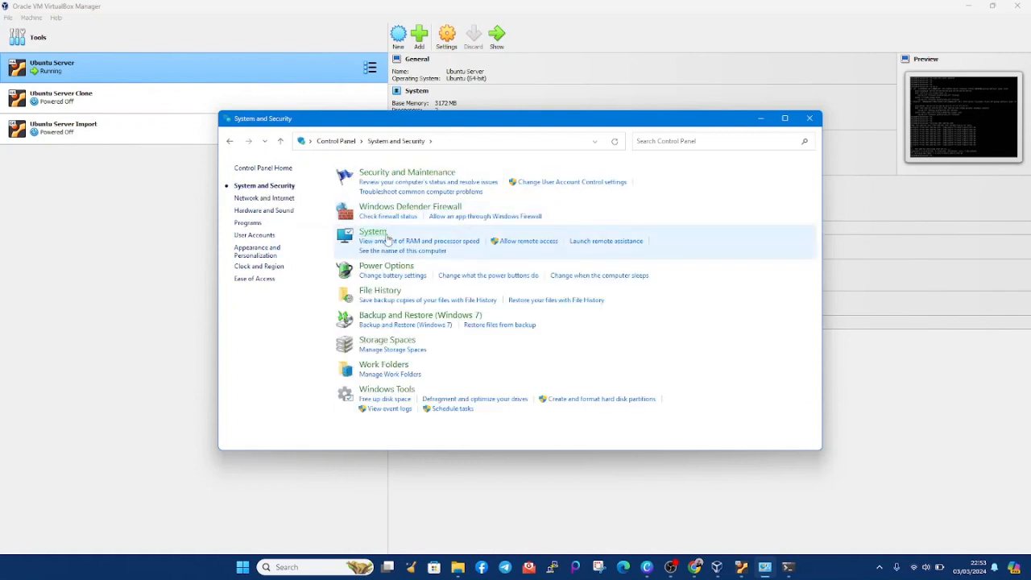
left_click(448, 208)
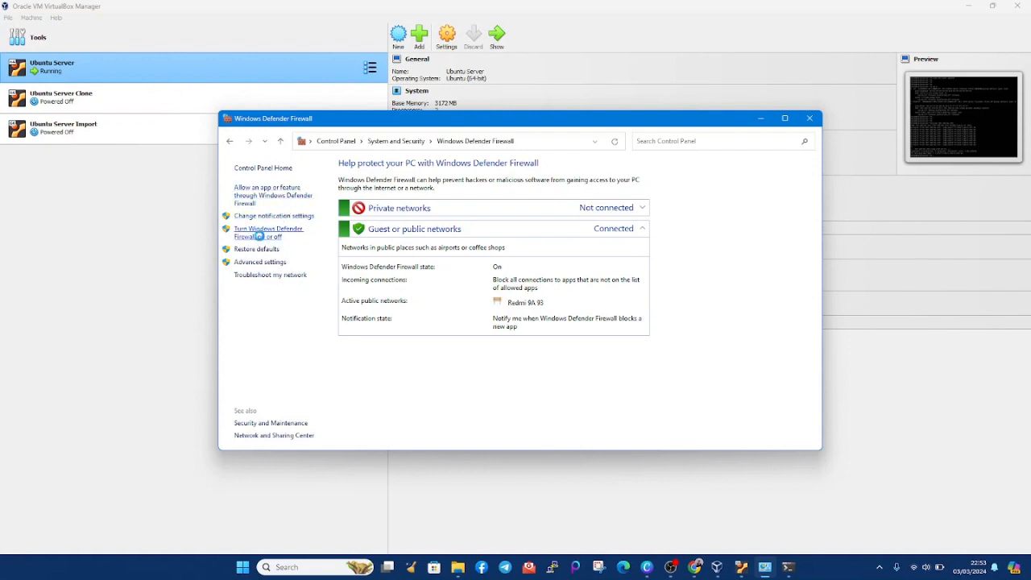
left_click(292, 233)
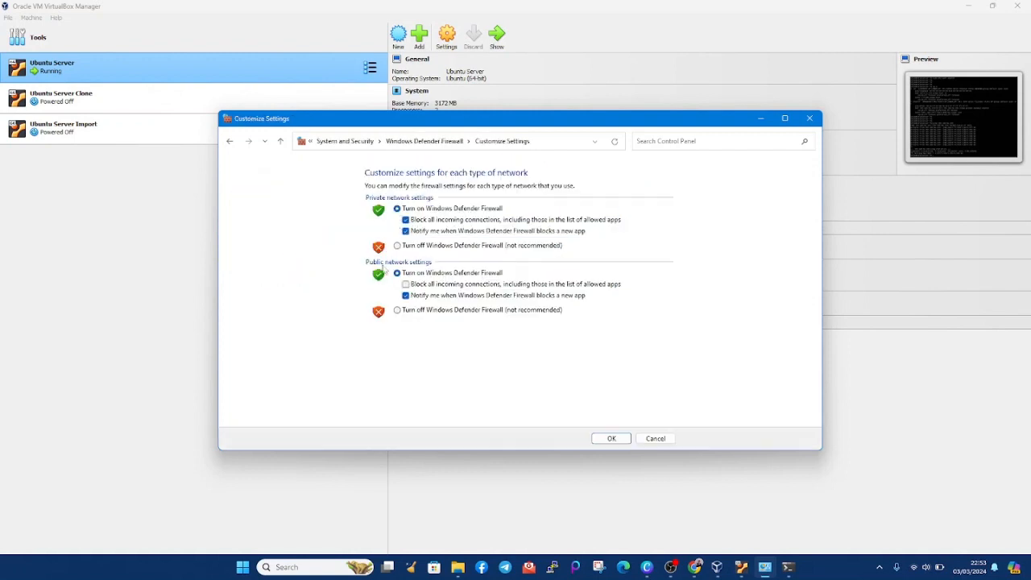
left_click(396, 311)
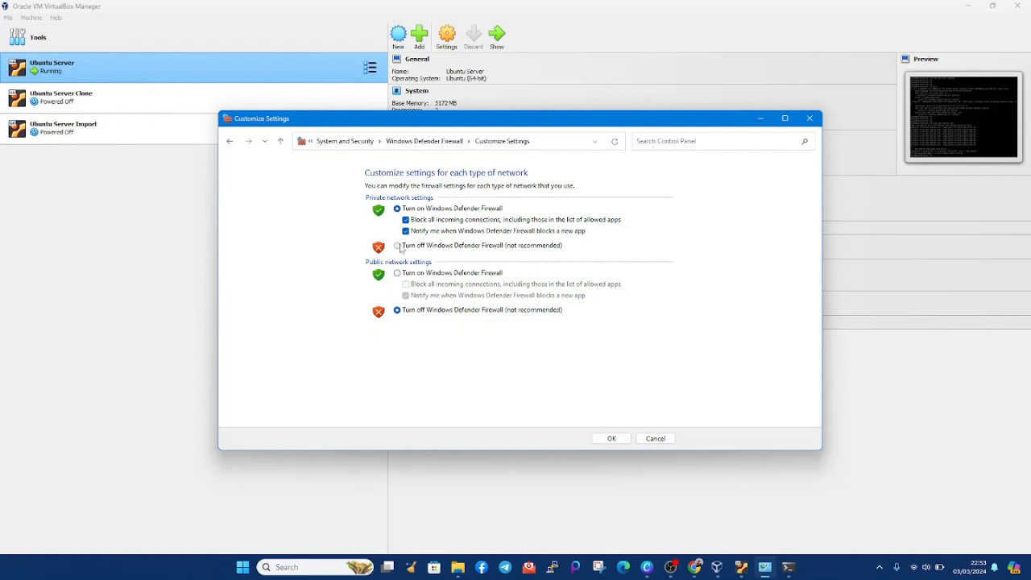
left_click(397, 246)
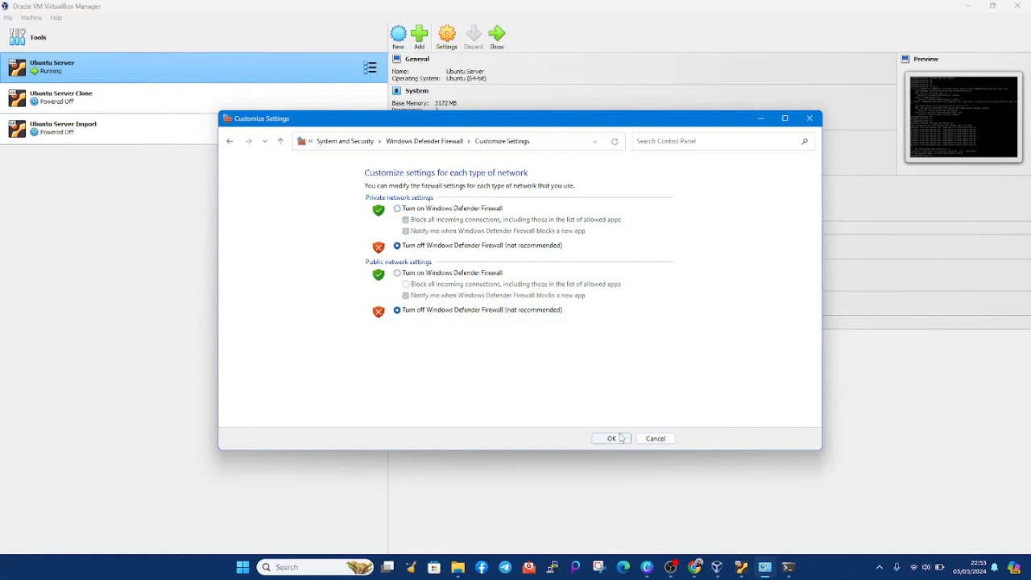
left_click(611, 438)
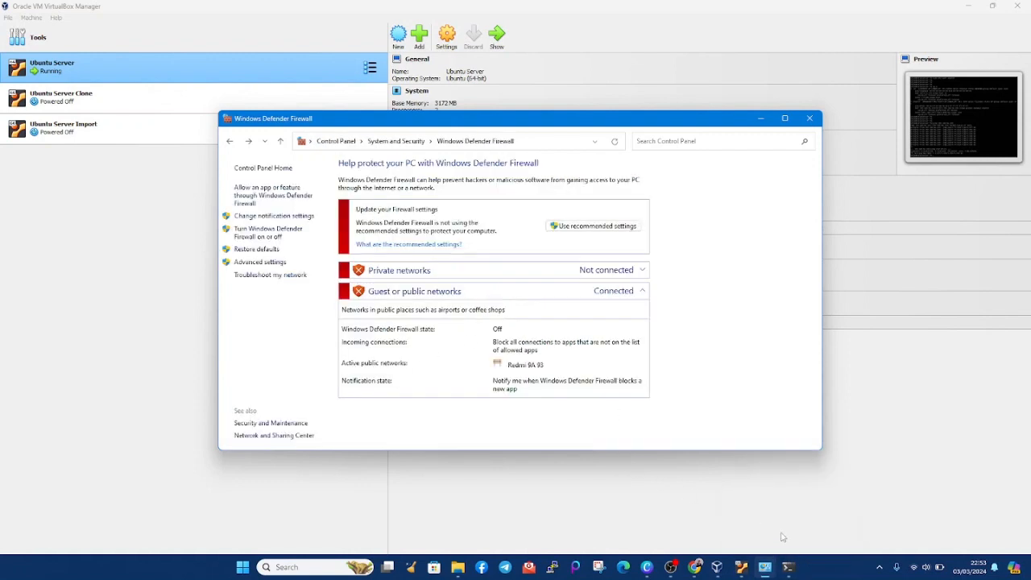
Switch to the Windows Command Prompt and ping the Ubuntu Server at 192.168.56.103 again.
left_click(788, 567)
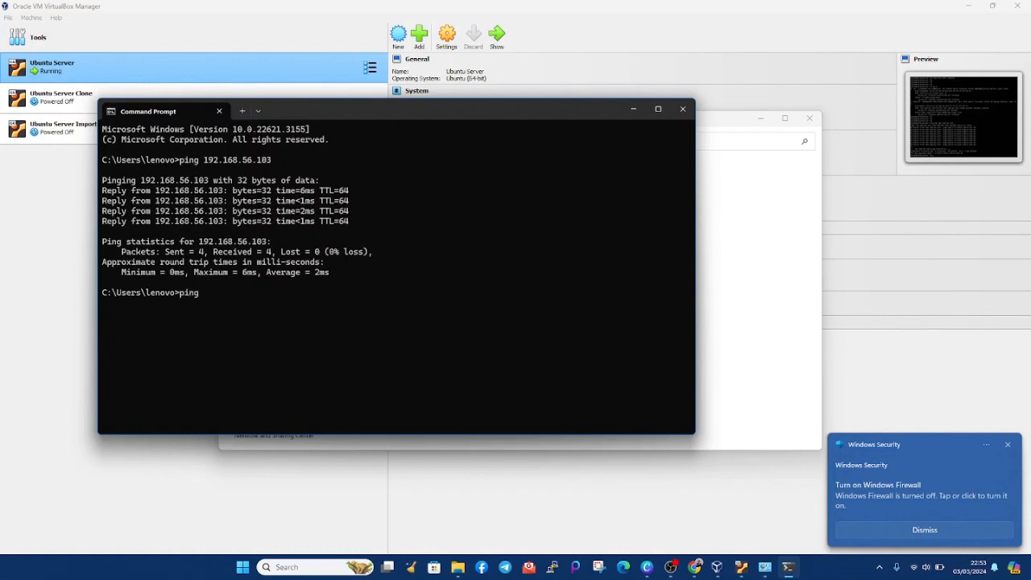
type("2.")
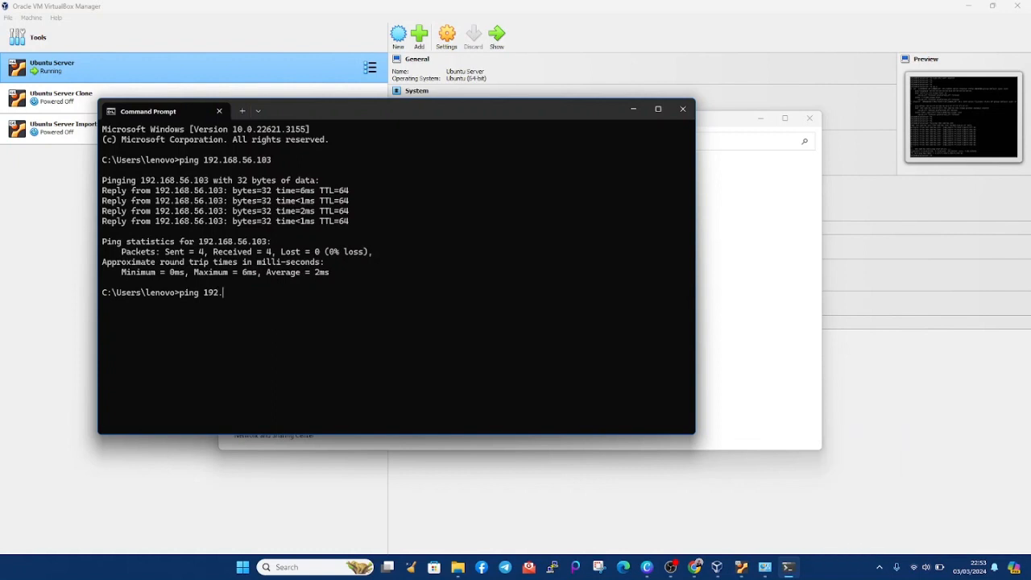
type("168.56.103")
key("Return")
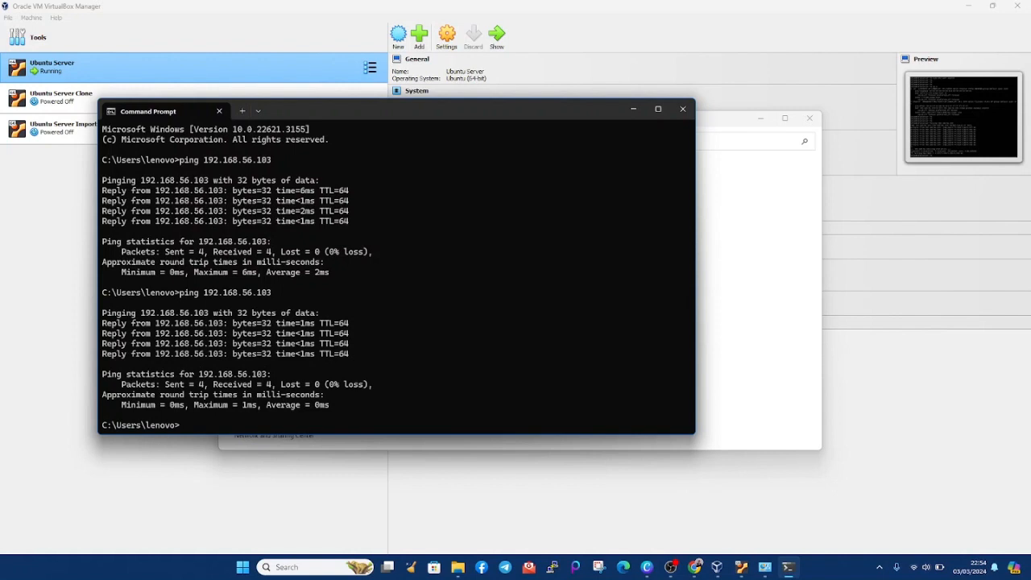
Return to the Windows Defender Firewall settings and select turning the firewall on for private networks.
left_click(801, 334)
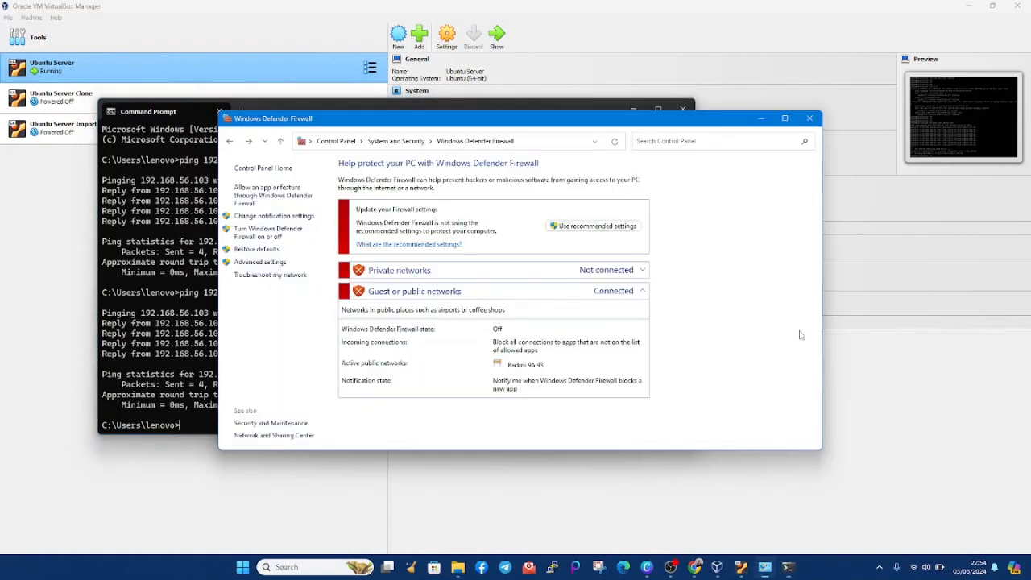
left_click(278, 234)
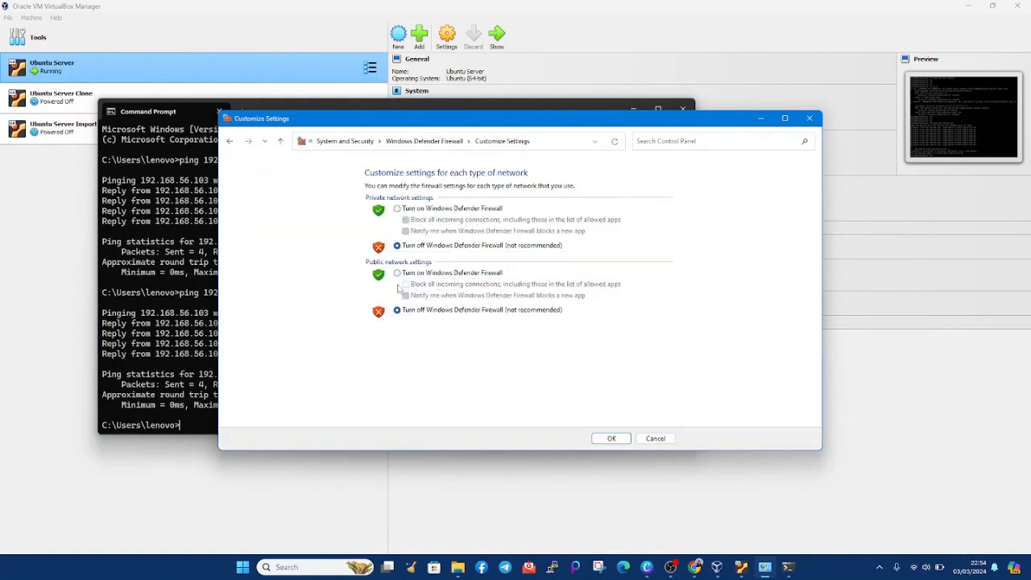
left_click(398, 209)
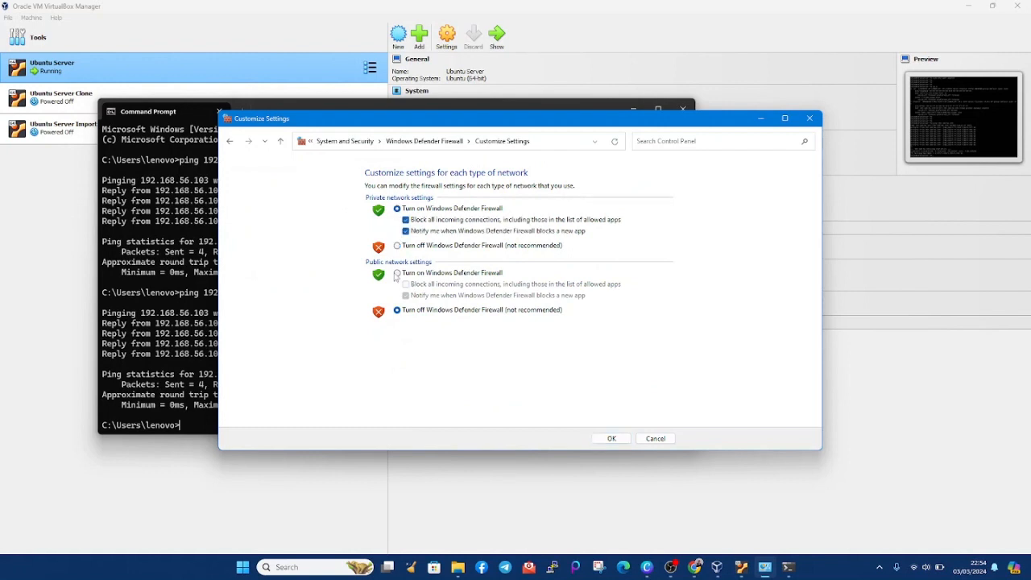
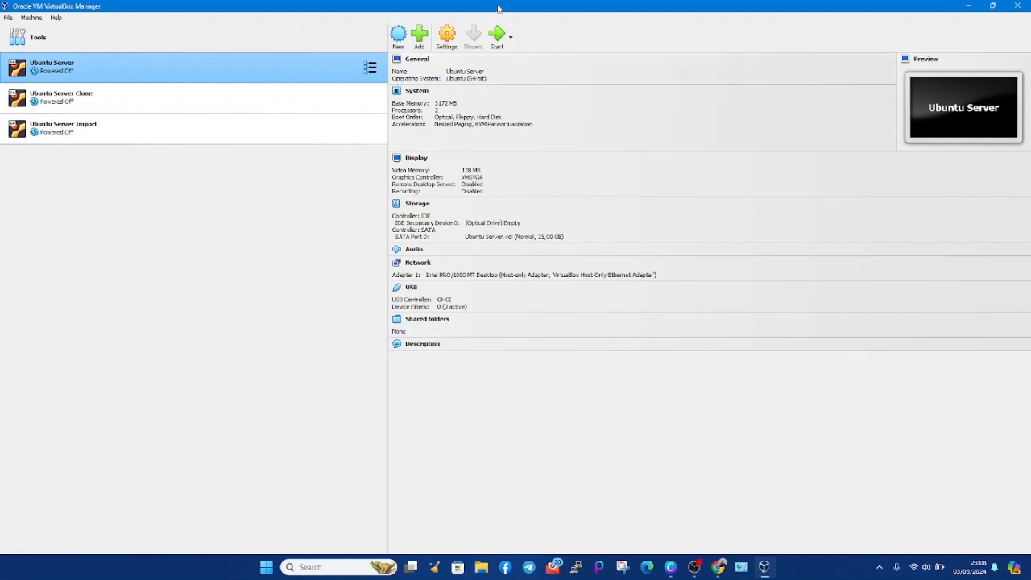
Start the Ubuntu Server virtual machine from VirtualBox Manager and bring up its console.
left_click(497, 35)
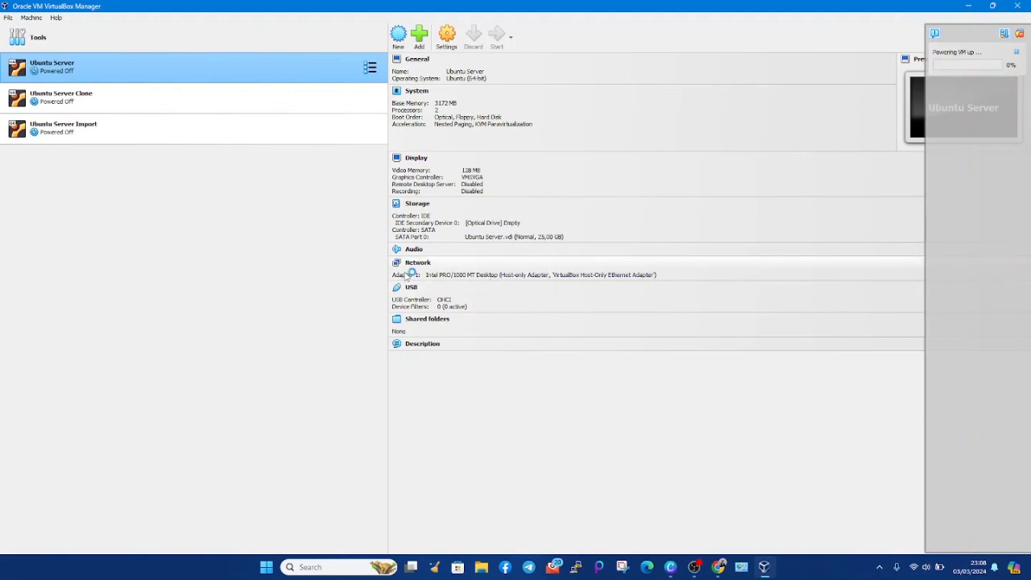
left_click(695, 567)
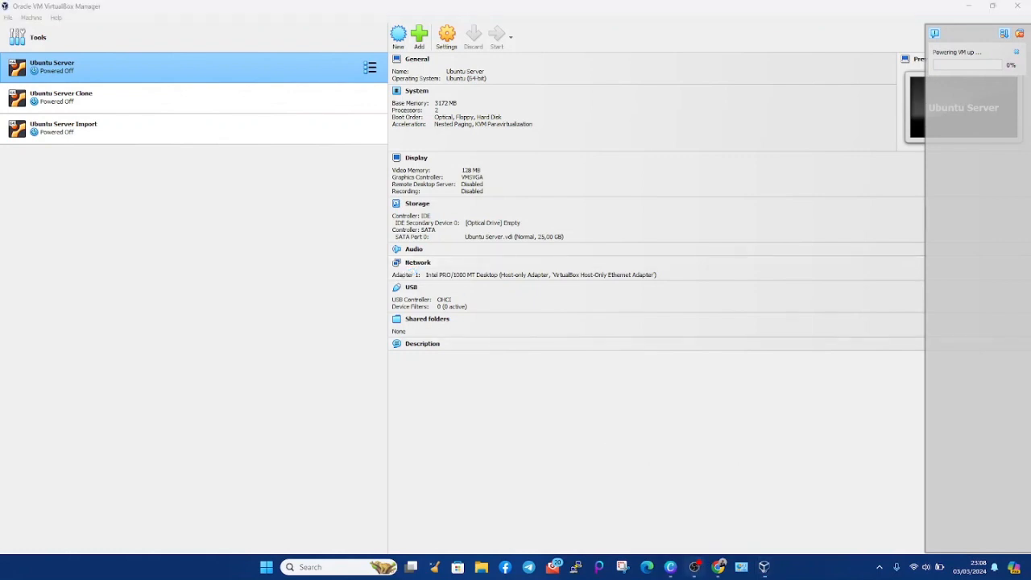
left_click(768, 420)
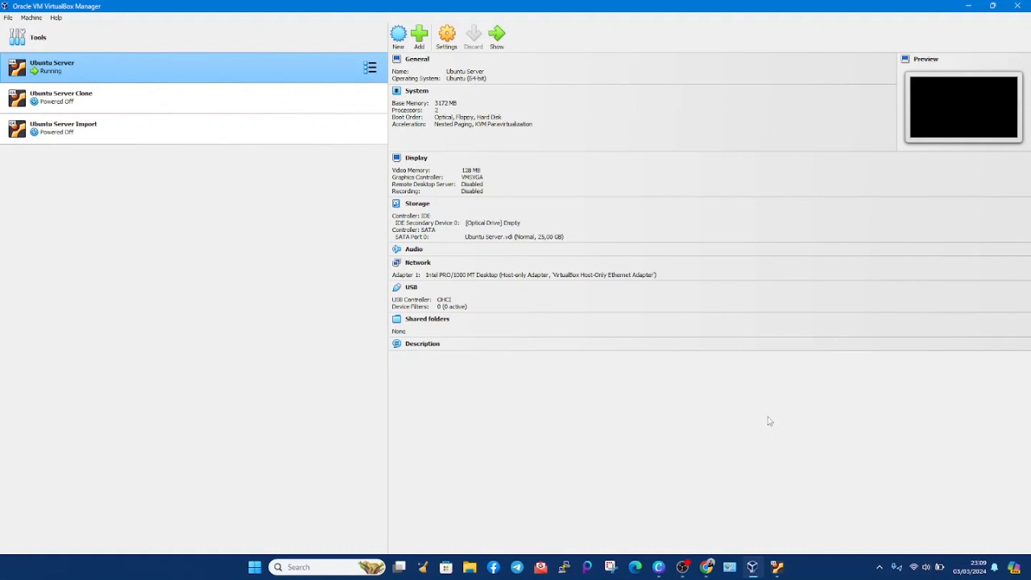
left_click(669, 504)
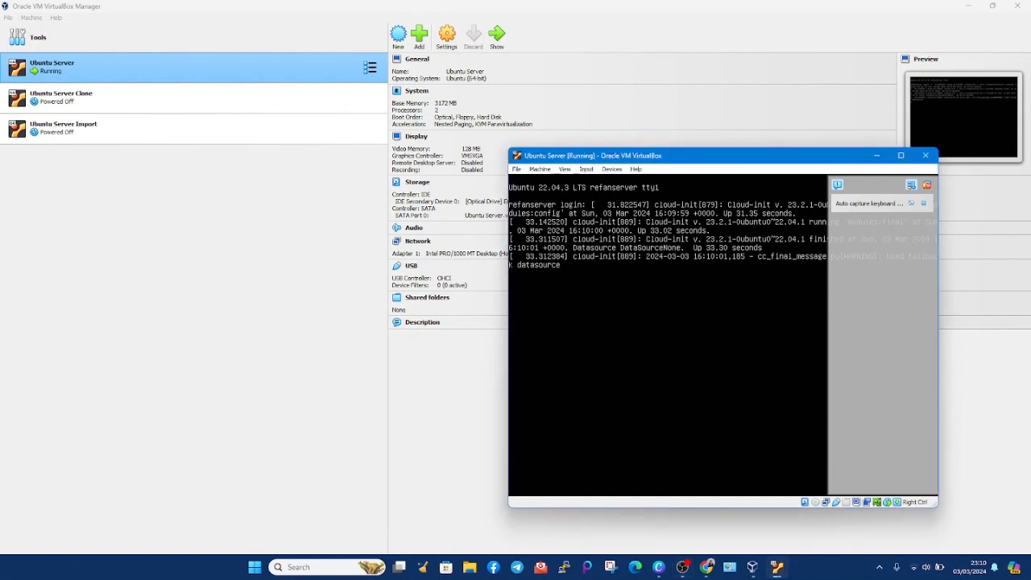
Log in to the Ubuntu Server console with the account's username and password.
key("Return")
key("Return")
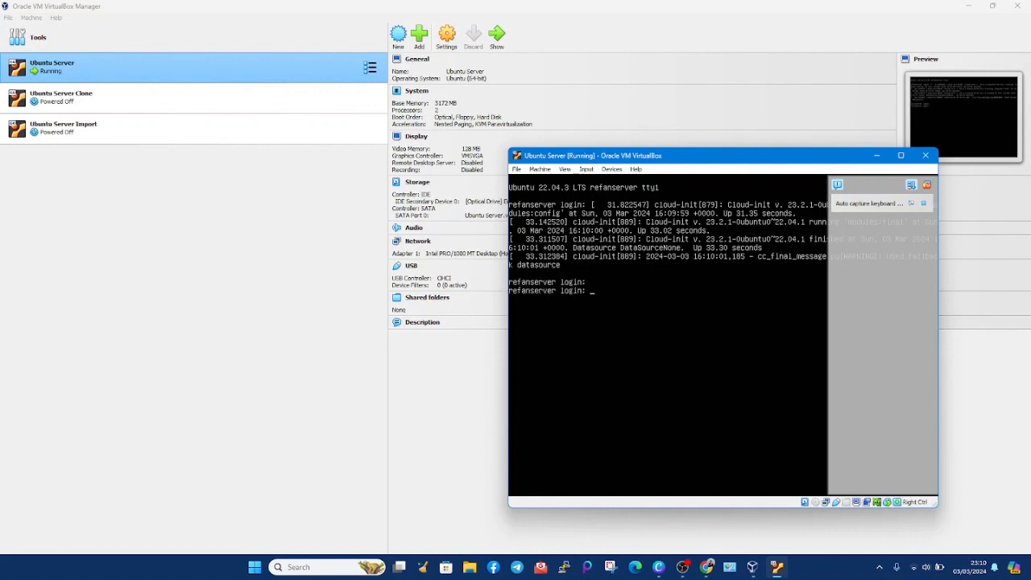
type("refam")
key("BackSpace")
type("n")
key("Return")
key("Return")
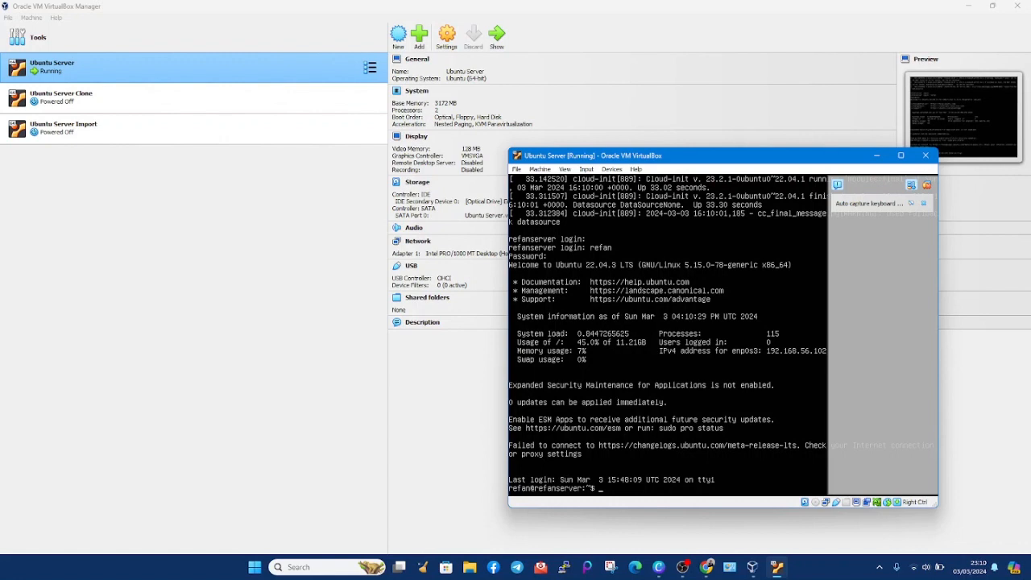
key("Return")
key("Return")
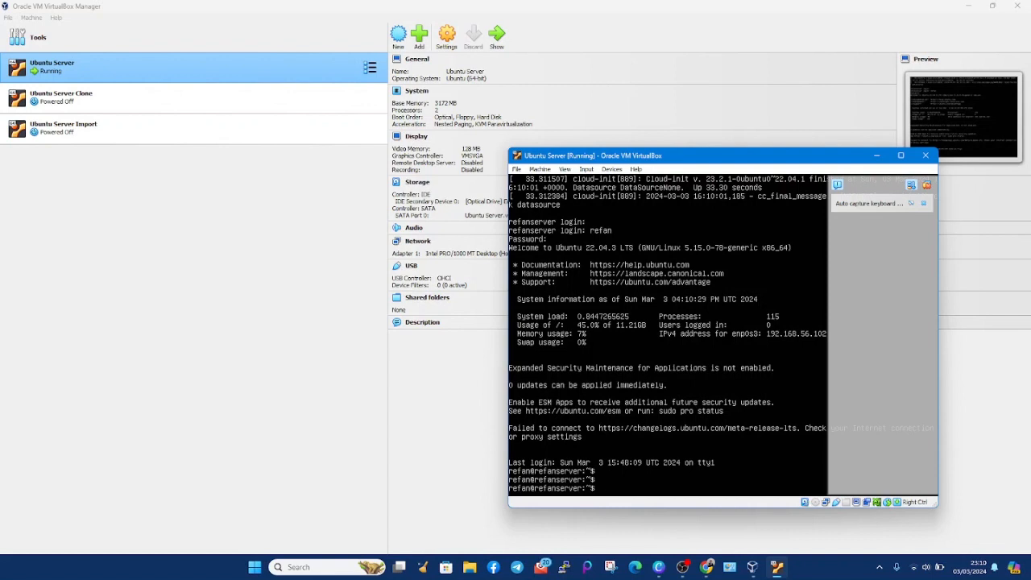
Release the DHCP lease with sudo dhclient -r enp0s3, entering the sudo password.
type("sudo dhclient -r enp0s3")
key("Return")
key("Return")
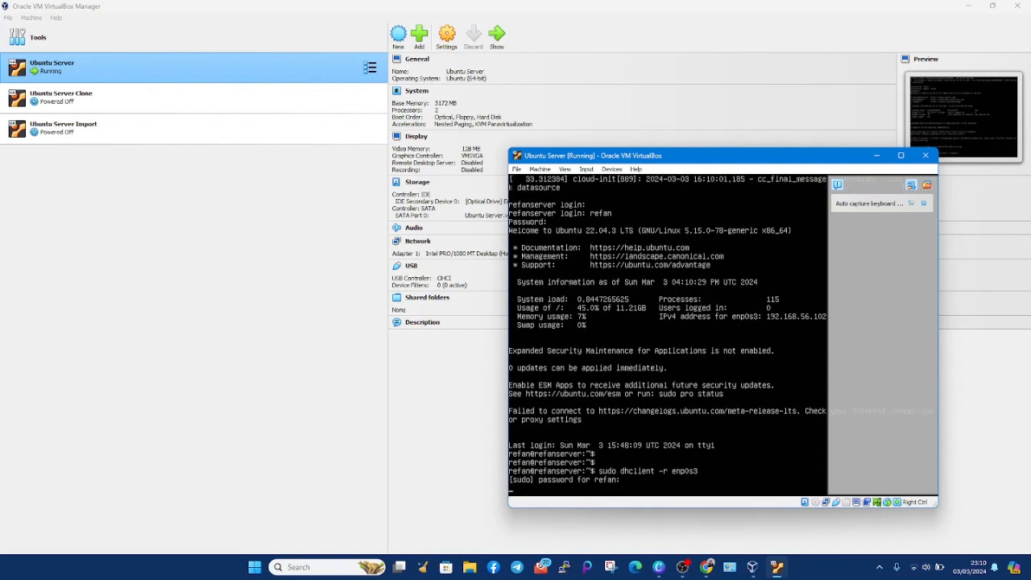
key("Return")
key("Return")
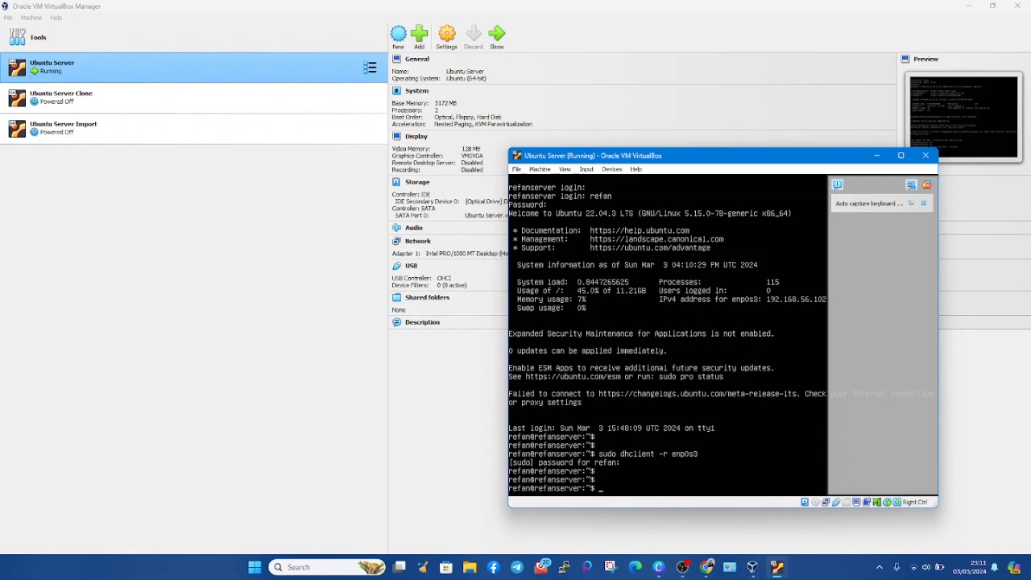
Open /etc/netplan/00-installer-config.yaml in nano with sudo.
type("sudo")
type("nano /etc/netplab")
key("BackSpace")
type("n/0")
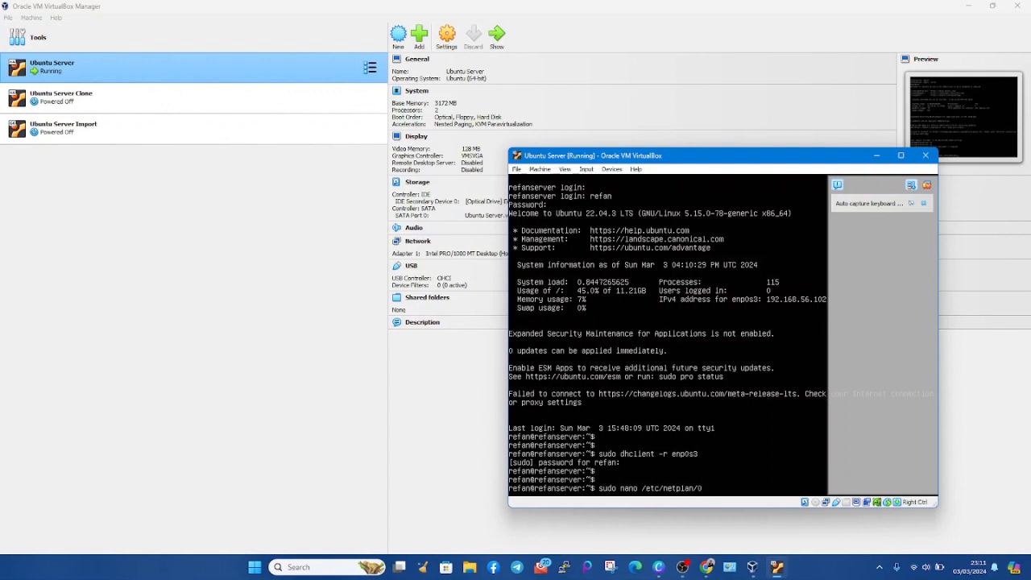
type("0-installer")
type("-config.yaml")
key("Return")
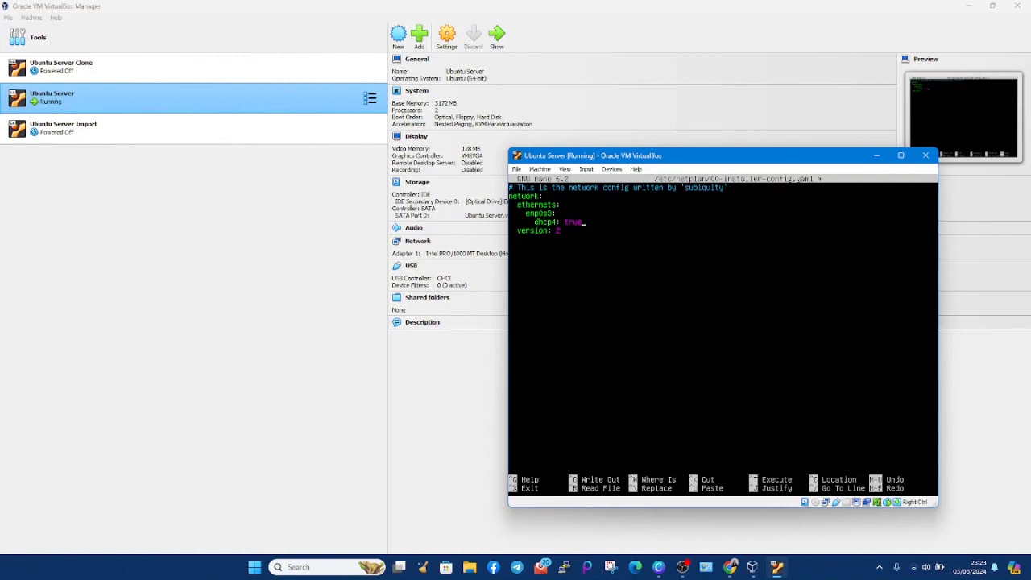
Set dhcp4 to no for enp0s3 in the netplan configuration.
key("BackSpace")
key("BackSpace")
key("BackSpace")
key("BackSpace")
key("BackSpace")
type("no")
Add the line addresses: [192.168.1.1/24] under dhcp4, aligned with it, then save the netplan file and exit nano.
key("Return")
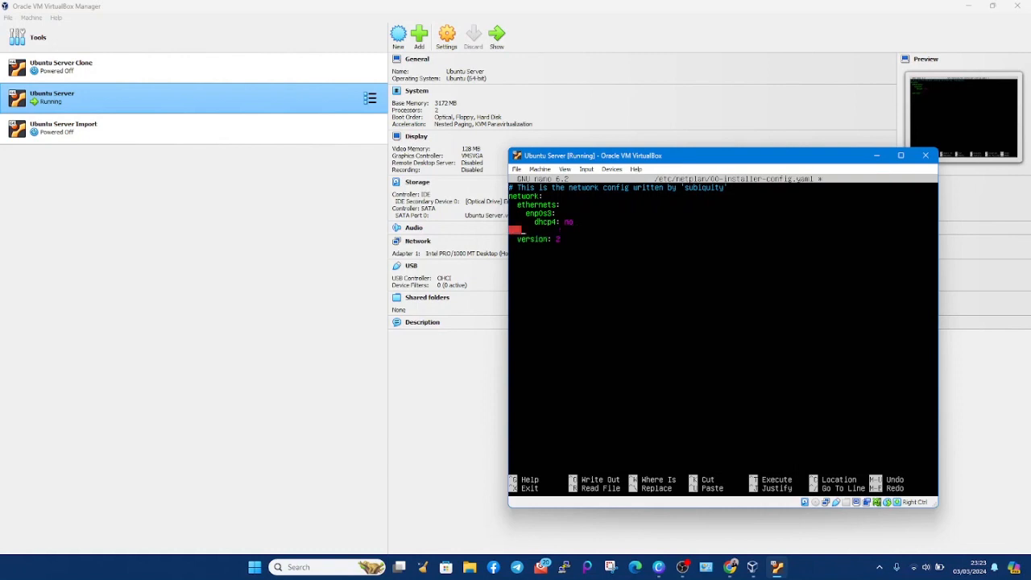
key("BackSpace")
key("BackSpace")
key("BackSpace")
key("BackSpace")
type("addresses: [")
type("192.168.1.1")
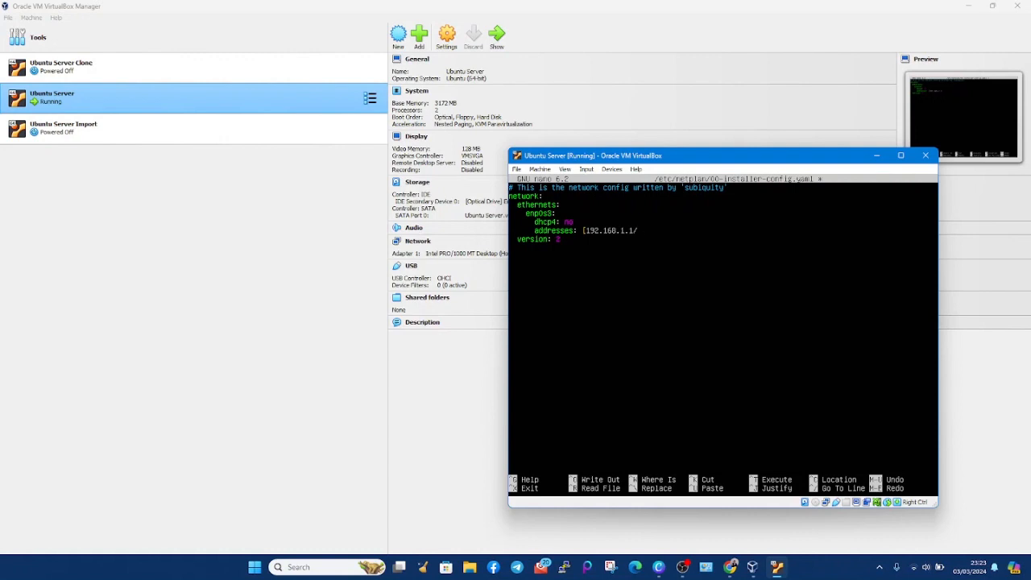
type("/24]")
key("ctrl+x")
key("y")
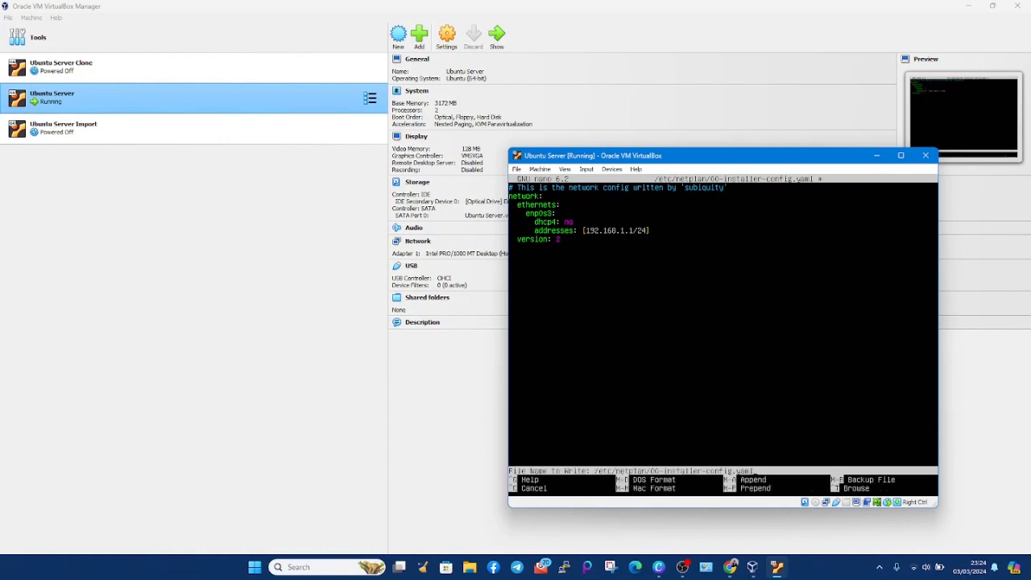
key("Return")
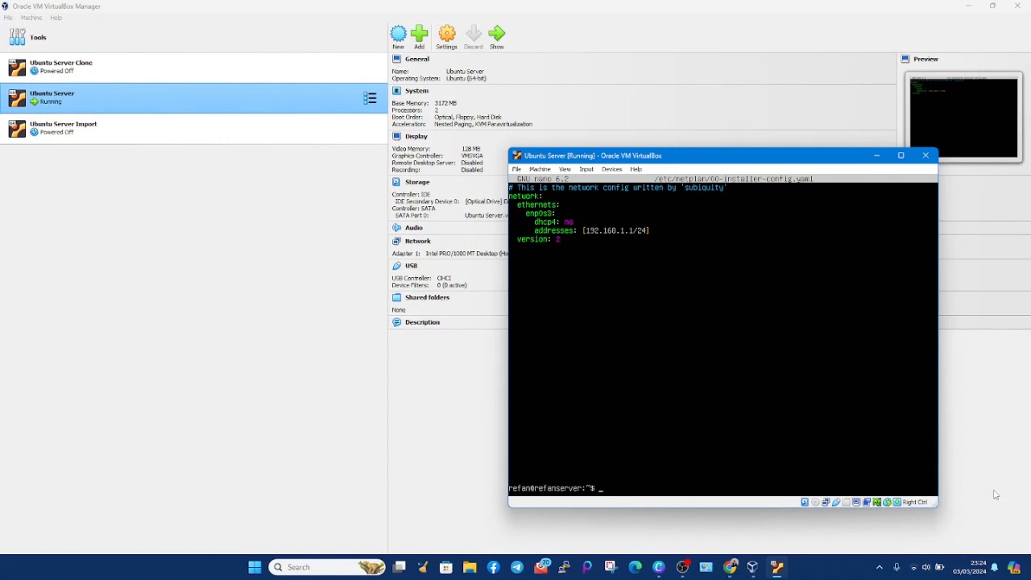
Apply the new network configuration with sudo netplan apply.
type("sudo netplan apply")
key("Left")
key("Left")
key("Left")
key("Left")
key("Left")
key("Left")
key("Left")
key("Return")
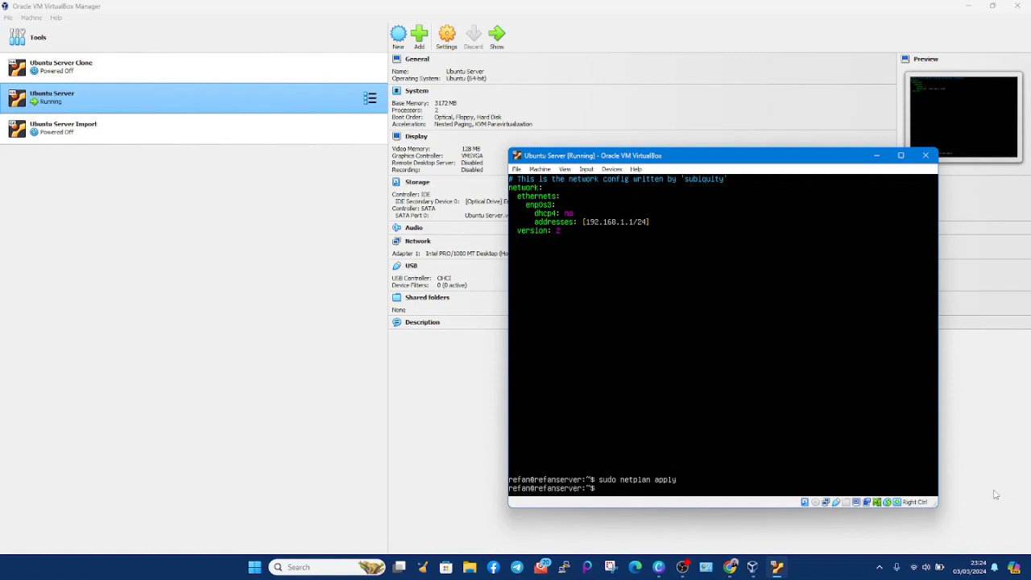
List the server's network interfaces and IP addresses with ip a.
key("Return")
key("Return")
key("Return")
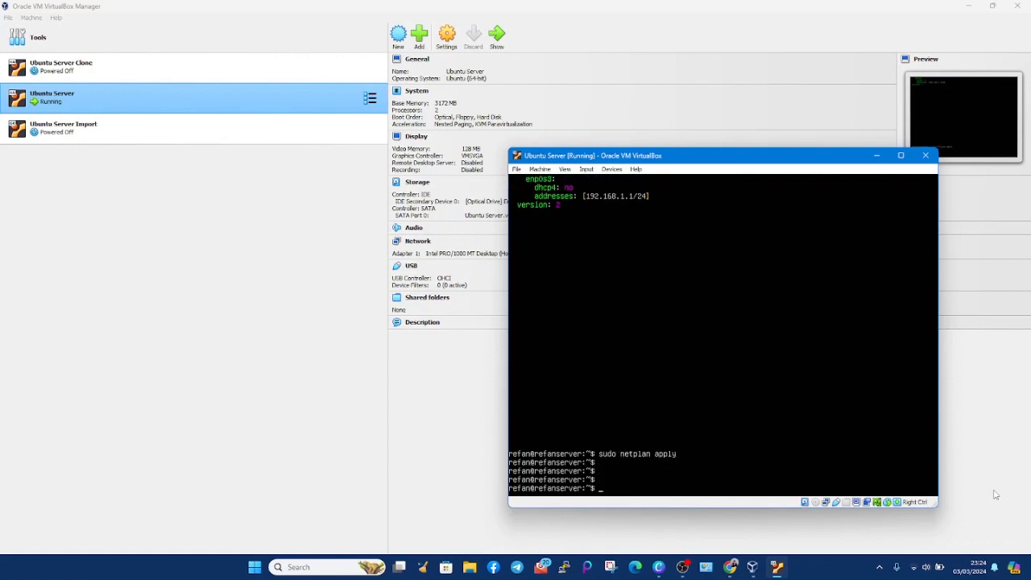
type("ip a")
key("Return")
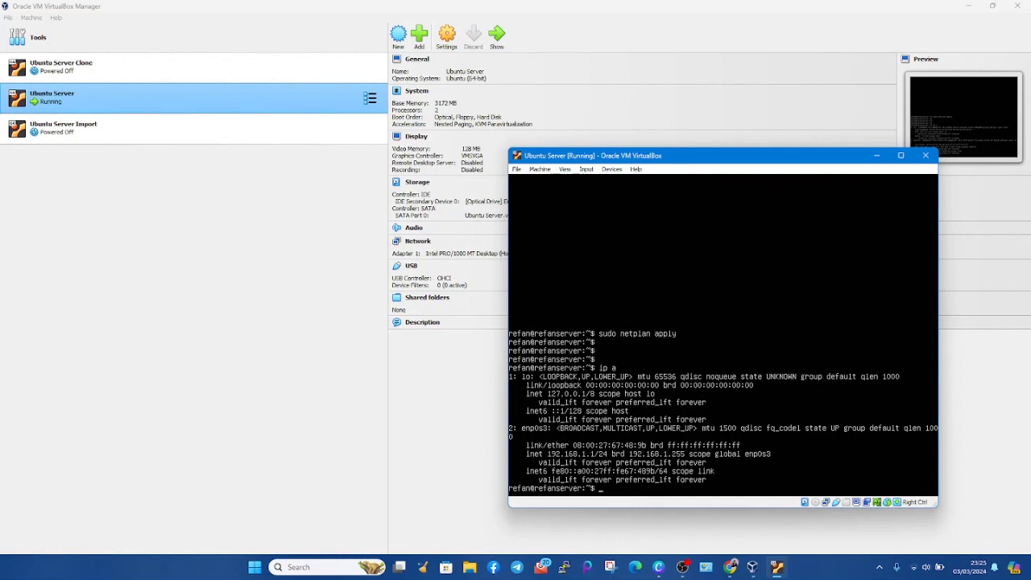
Power off the Ubuntu Server virtual machine and start Ubuntu Server Clone.
left_click(928, 154)
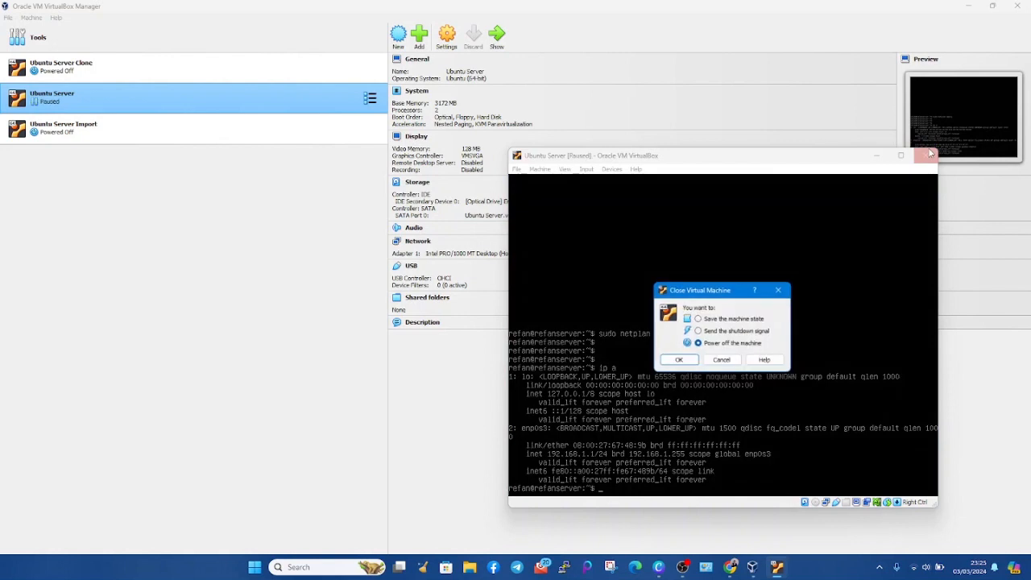
left_click(678, 360)
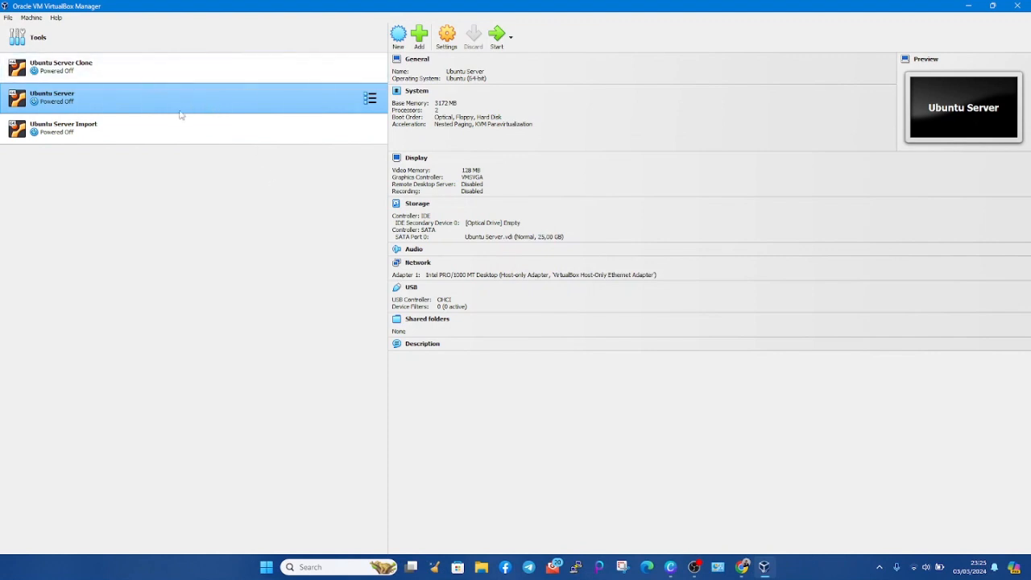
mouse_move(159, 102)
left_mouse_down()
mouse_move(173, 97)
mouse_move(134, 53)
left_mouse_up()
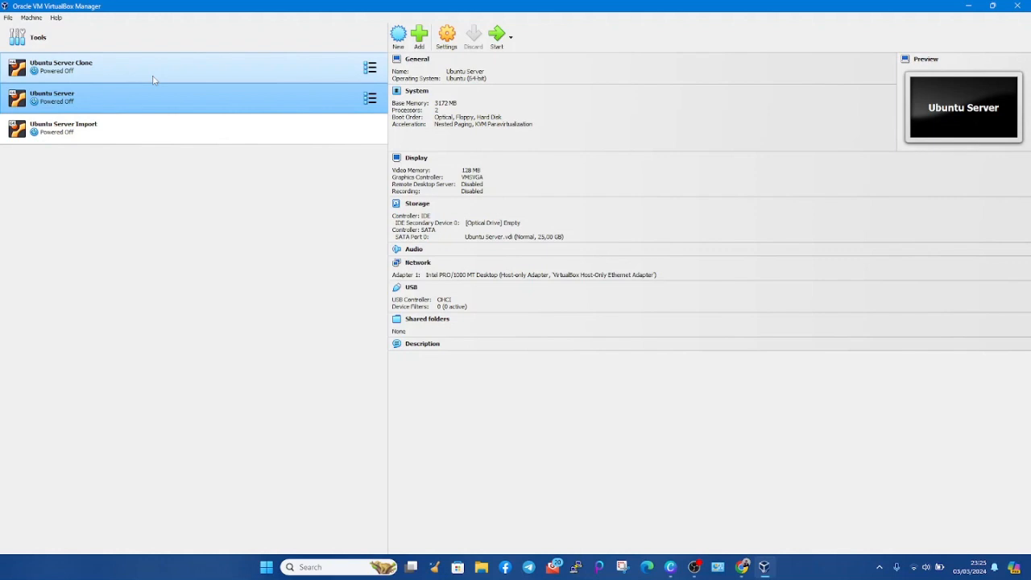
mouse_move(153, 79)
left_mouse_down()
mouse_move(192, 212)
mouse_move(188, 69)
mouse_move(85, 61)
left_mouse_up()
double_click(85, 60)
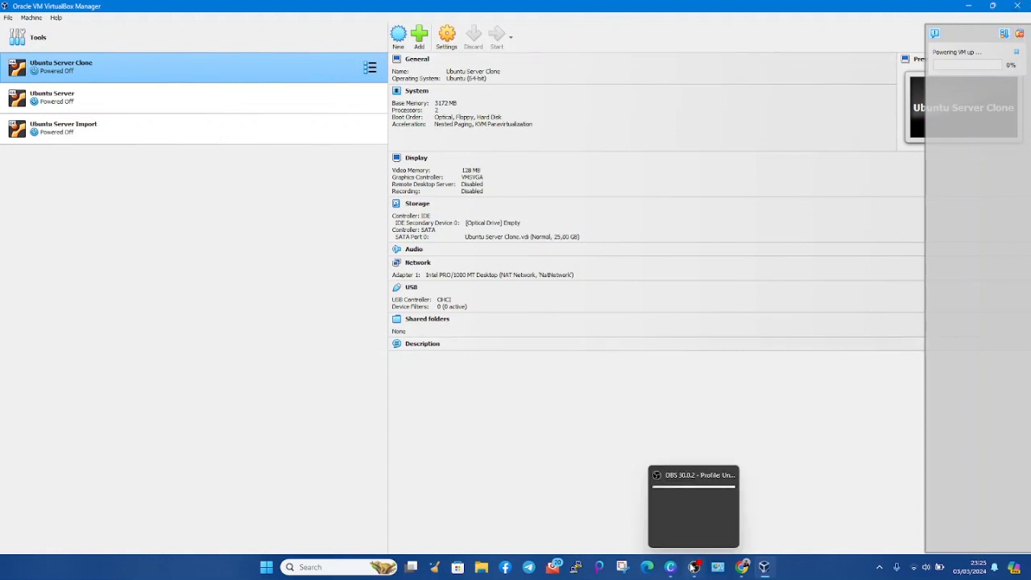
left_click(693, 568)
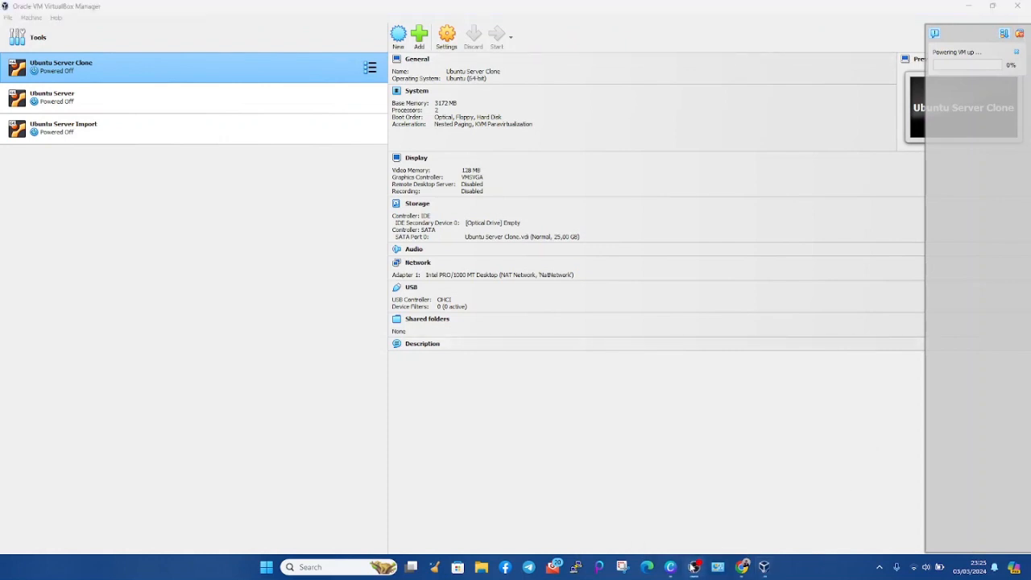
left_click(719, 391)
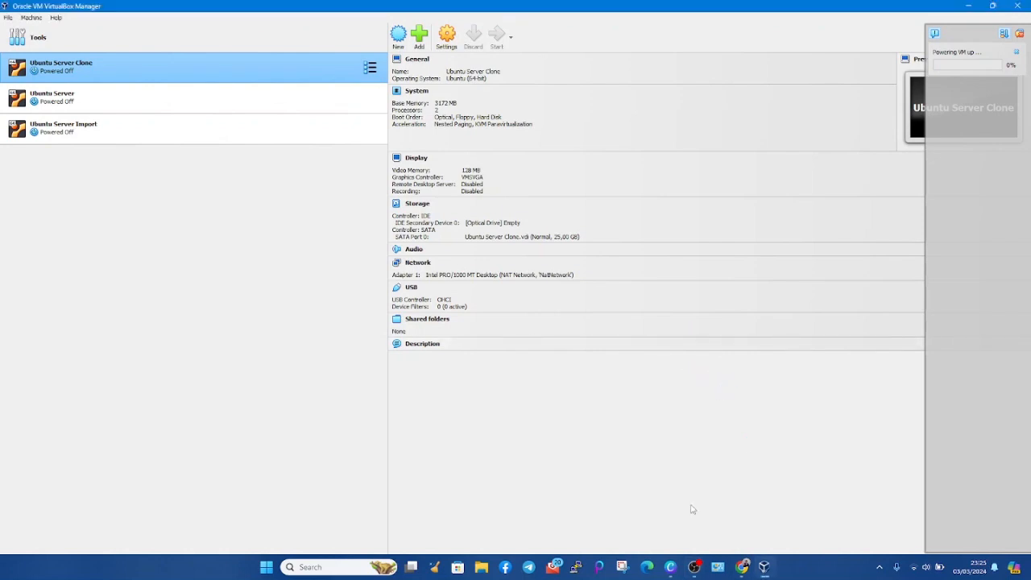
left_click(695, 568)
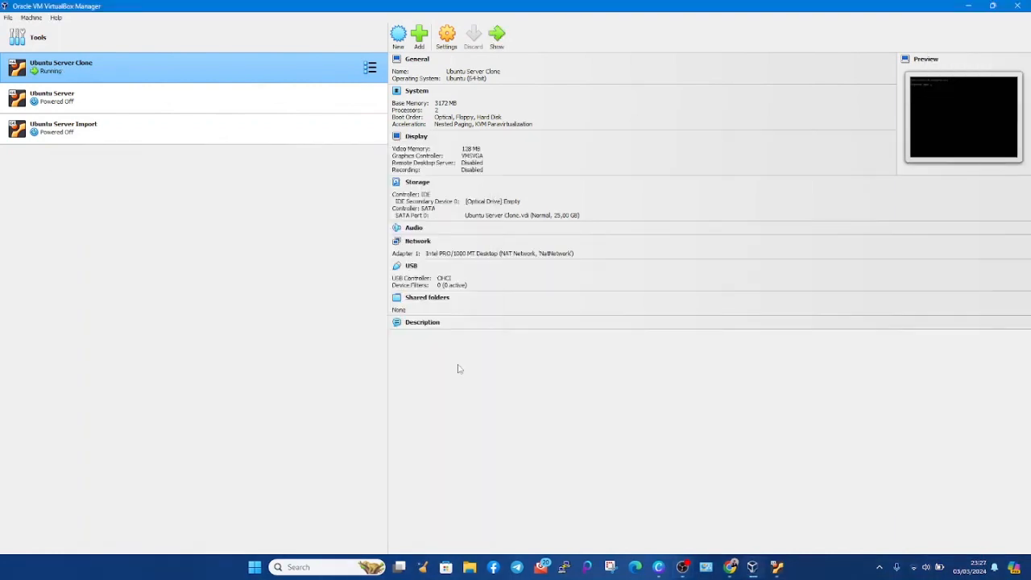
Bring up the Ubuntu Server Clone console and log in with the account's username and password.
left_click(774, 572)
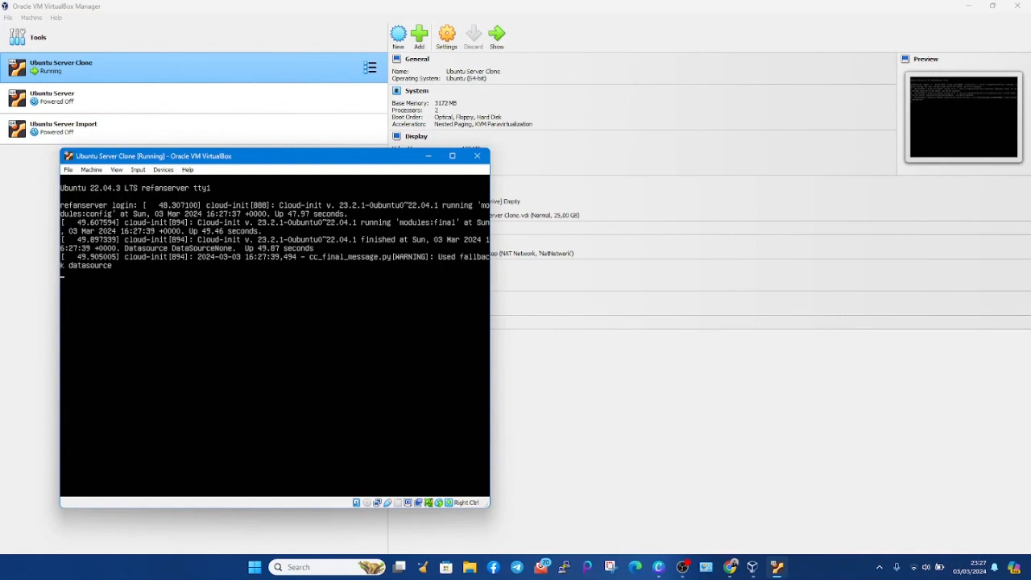
key("Return")
key("Return")
key("Return")
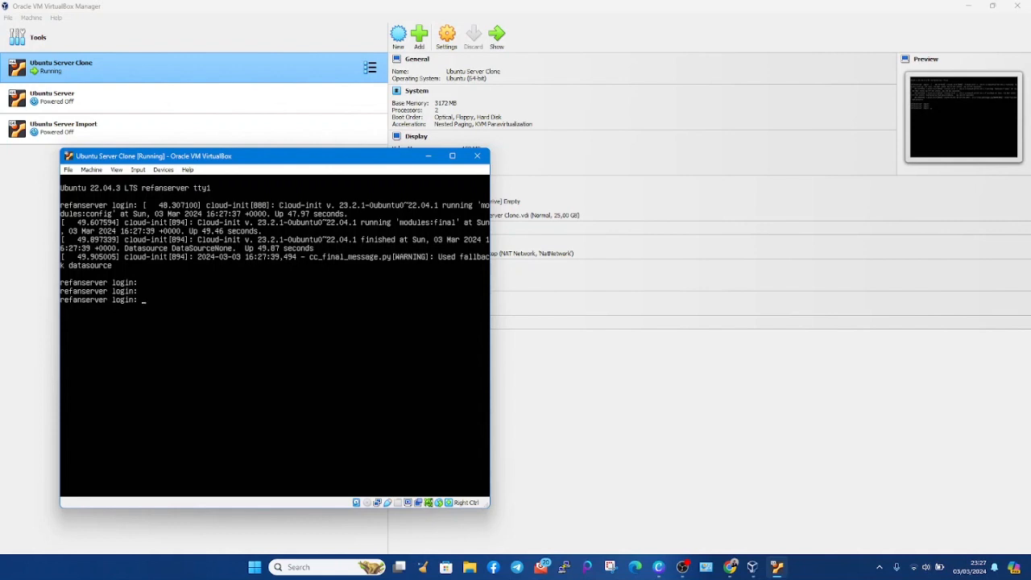
type("refan")
key("Return")
key("Return")
key("Return")
key("Return")
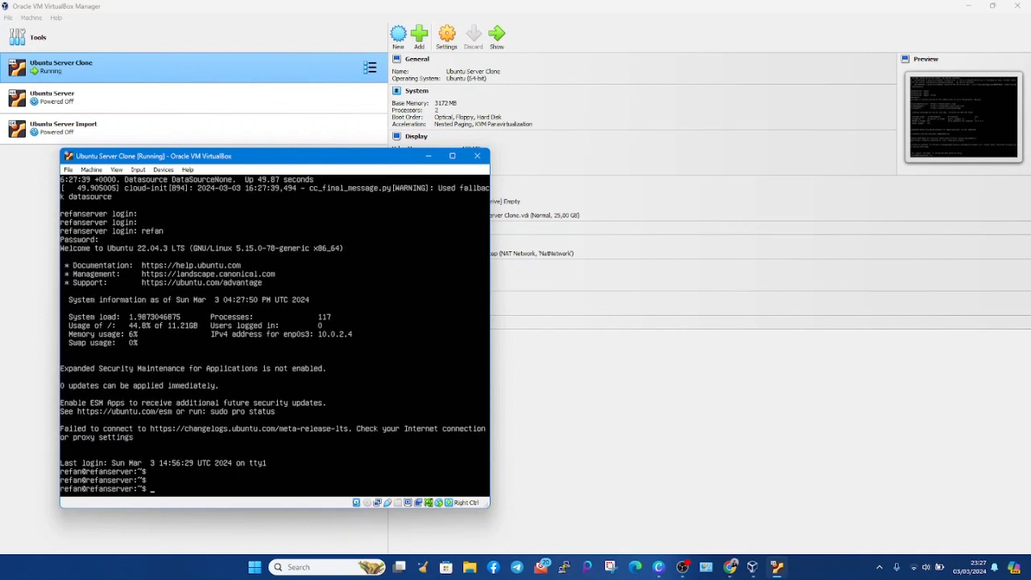
key("Return")
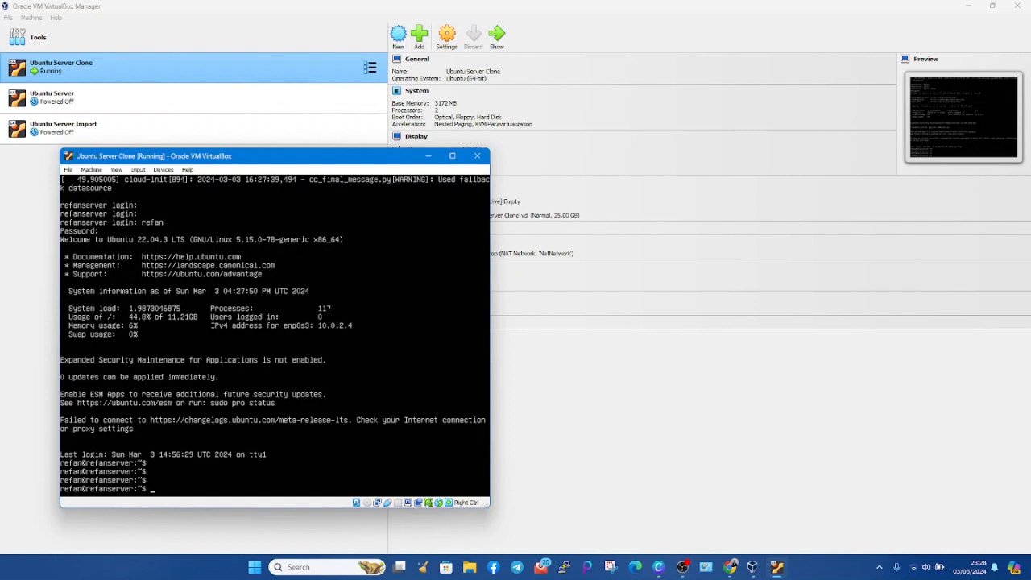
Release the DHCP lease of enp0s3 with sudo dhclient -r enp0s3, authenticating with the sudo password.
type("sudo dhclient -r enp0s3")
key("Return")
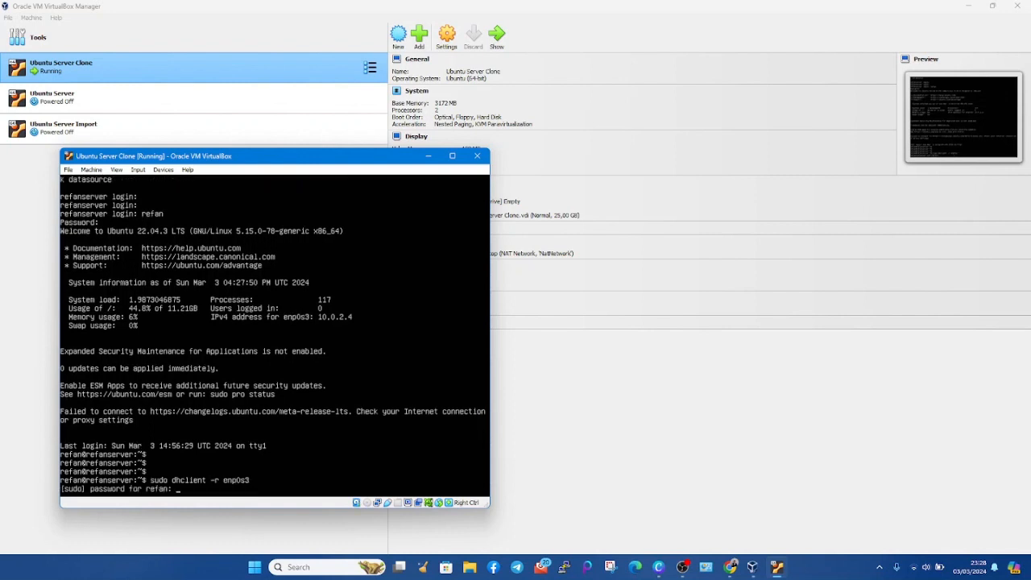
key("Return")
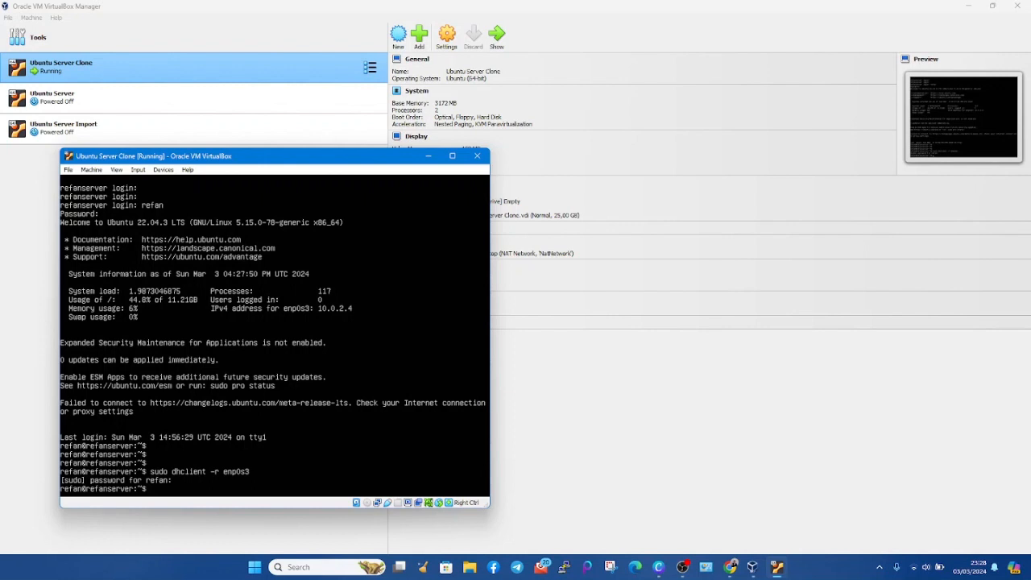
key("Return")
key("Return")
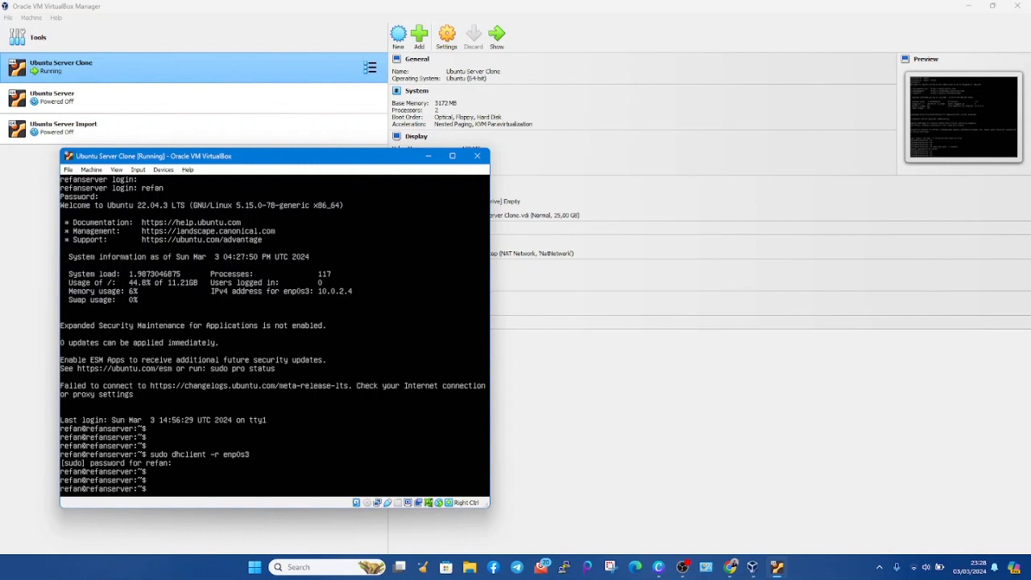
Open /etc/netplan/00-installer-config.yaml in nano with sudo.
type("sudo nano /etc/netplan/")
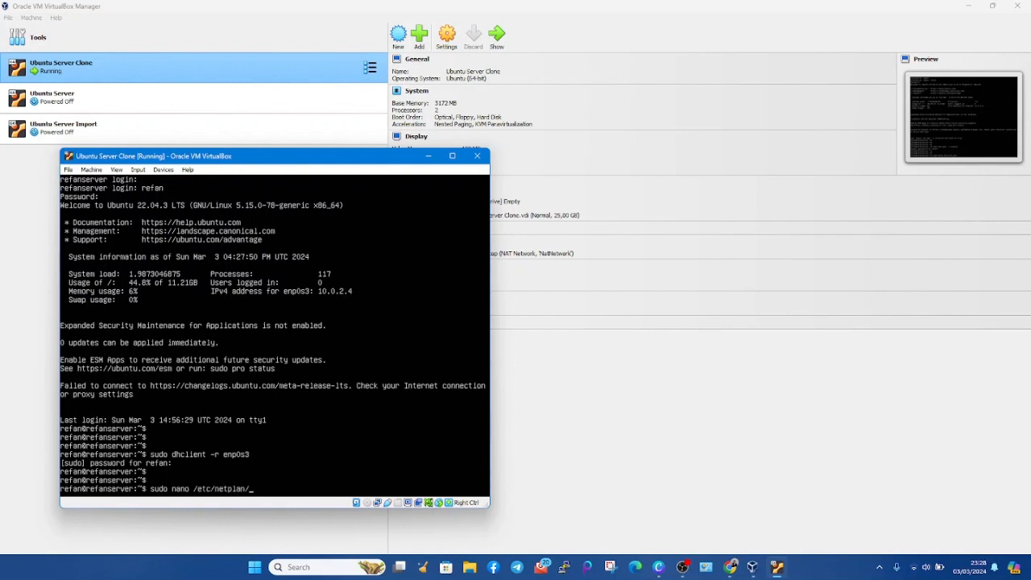
type("00-installer-config.yaml")
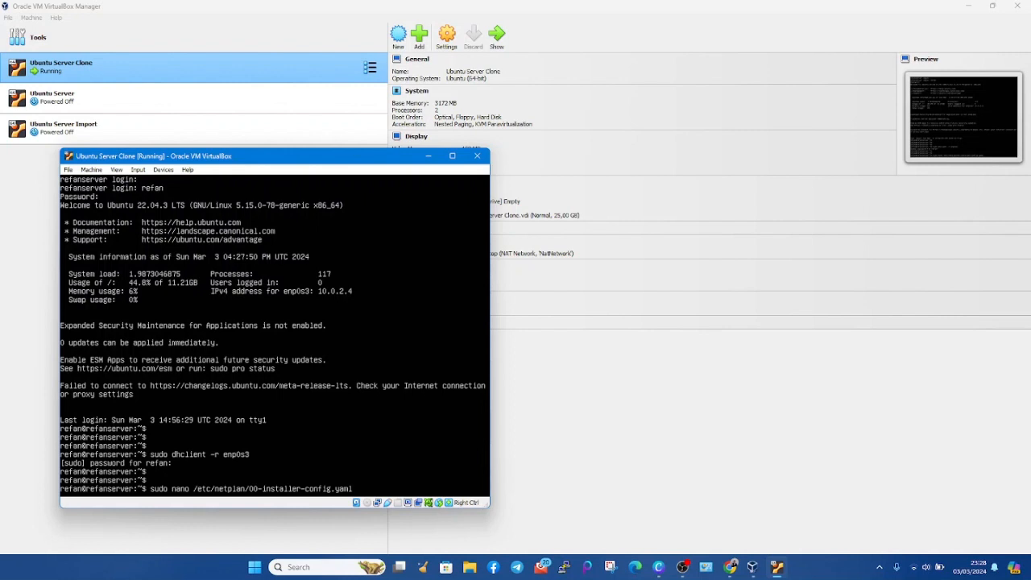
key("Return")
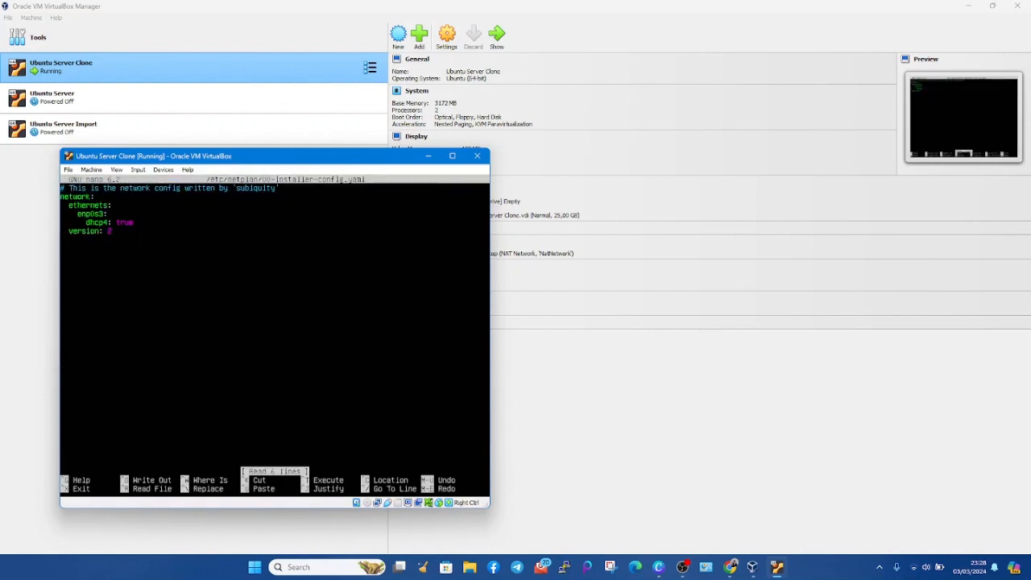
Set dhcp4 to no for enp0s3 in the clone's netplan configuration.
key("Down")
key("Down")
key("End")
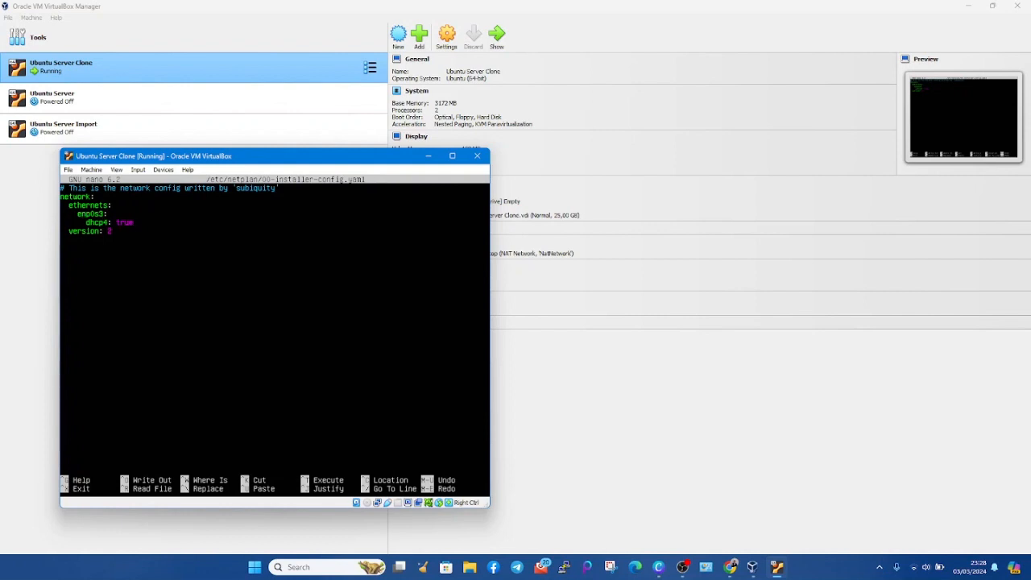
key("BackSpace")
key("BackSpace")
key("BackSpace")
key("BackSpace")
type("no")
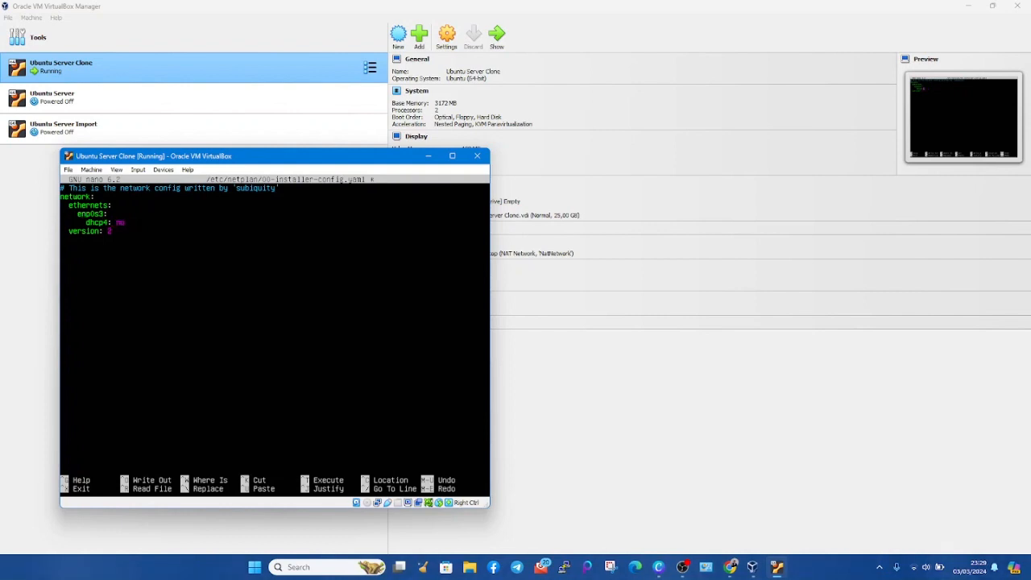
Add the line addresses: [192.168.1.2/24] under dhcp4, aligned with it, then save the netplan file and exit nano.
key("Return")
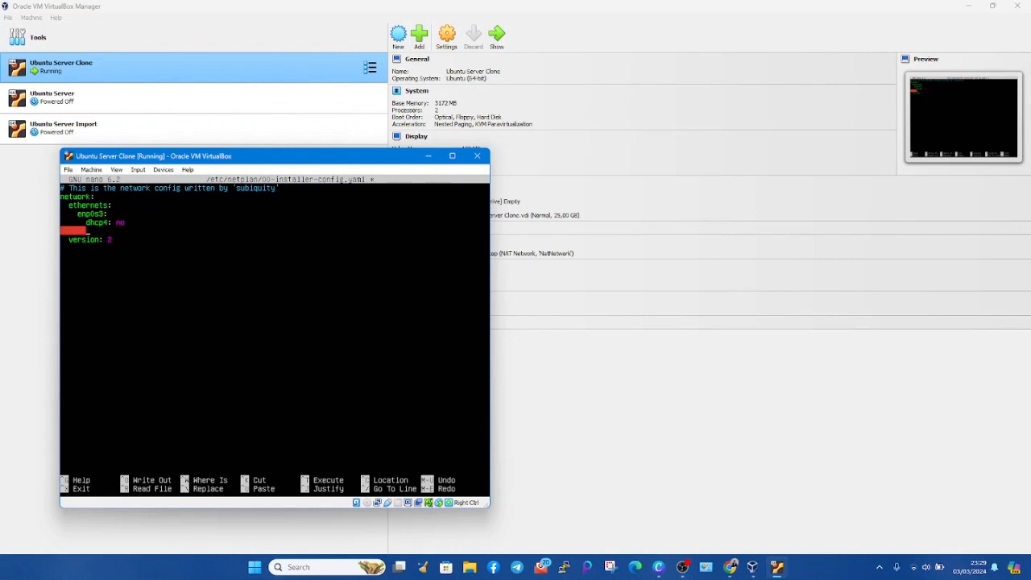
type("addresses: ")
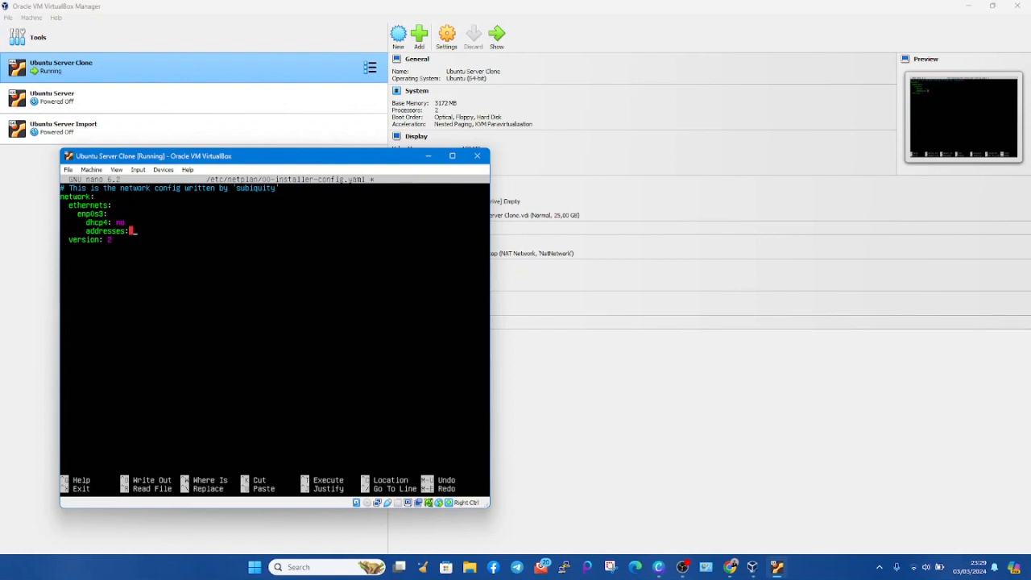
type("[")
type("192.168.1.2/24]")
key("ctrl+x")
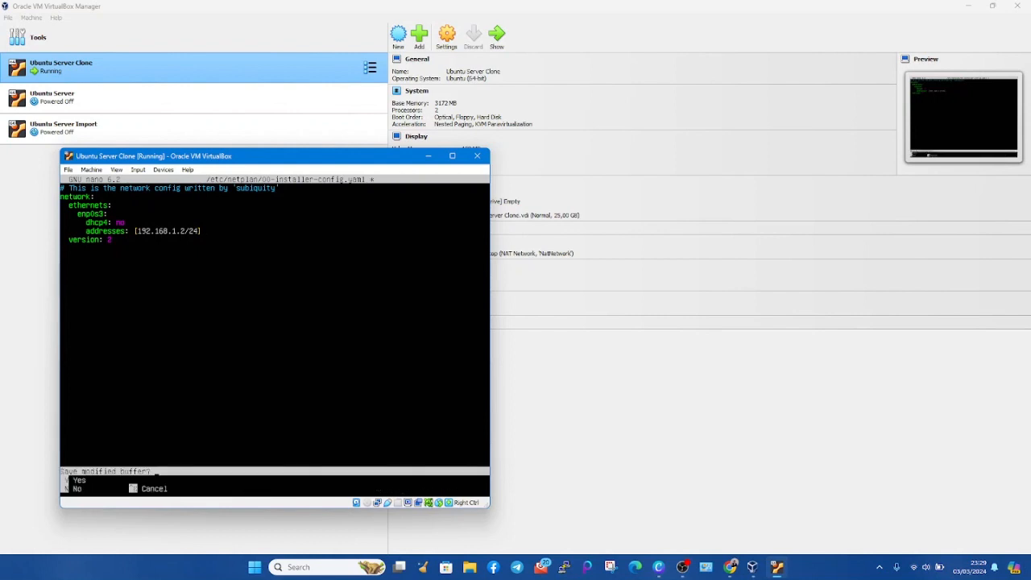
key("y")
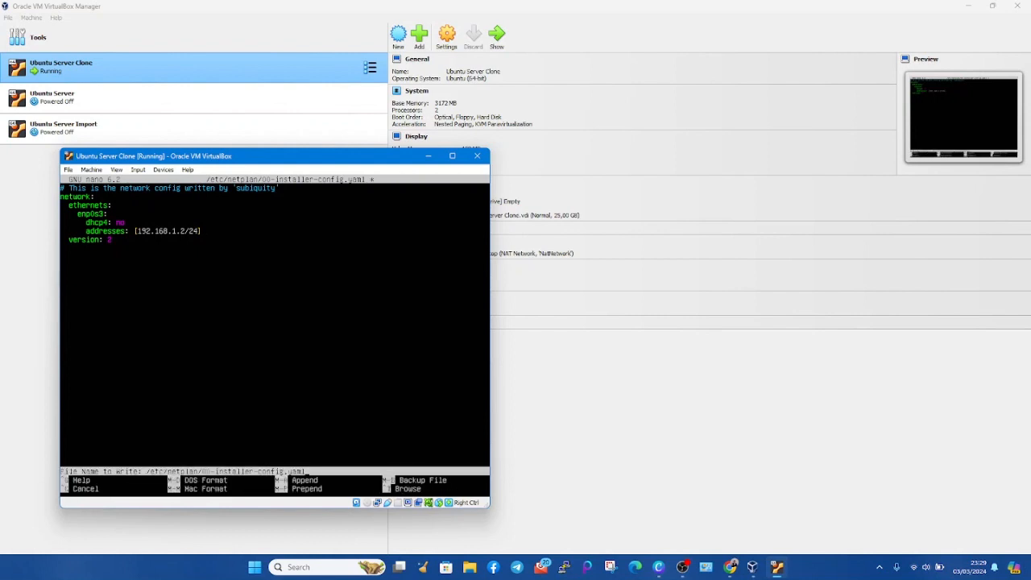
key("Return")
key("Return")
key("Return")
key("Return")
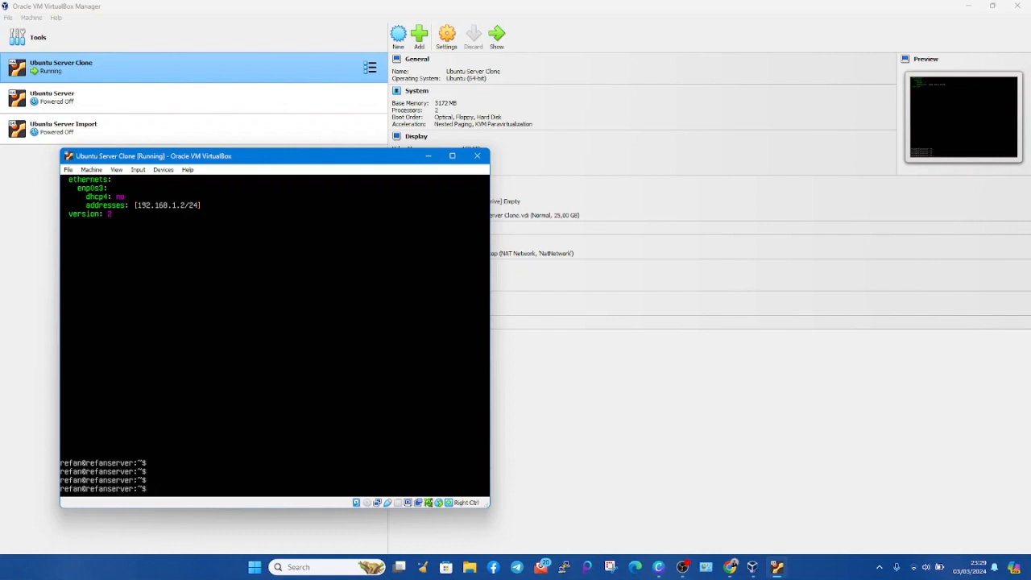
Apply the clone's network configuration with sudo netplan apply and list its interface addresses with ip a.
type("sd")
key("BackSpace")
type("udo")
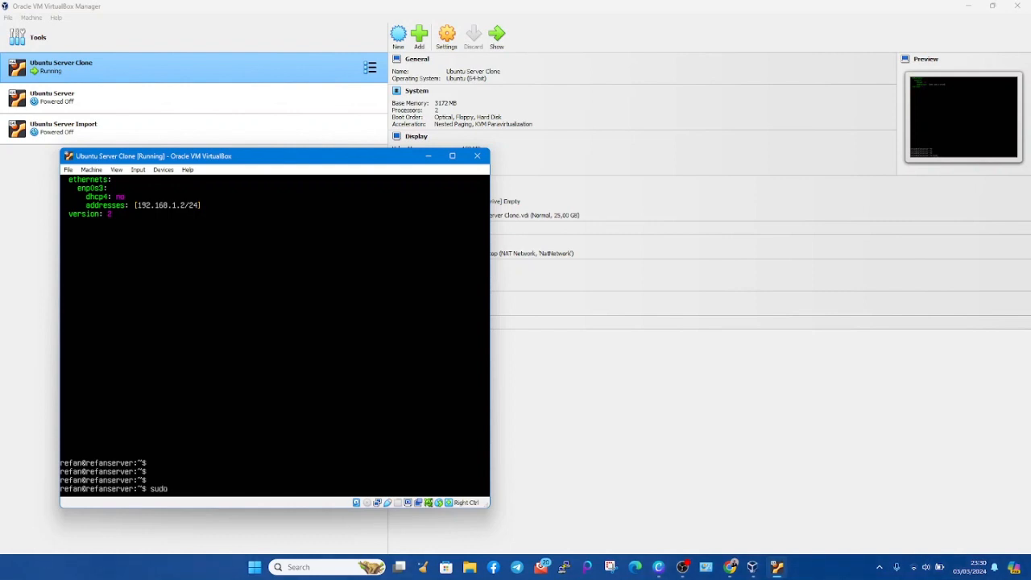
type(" netplan apply")
key("Return")
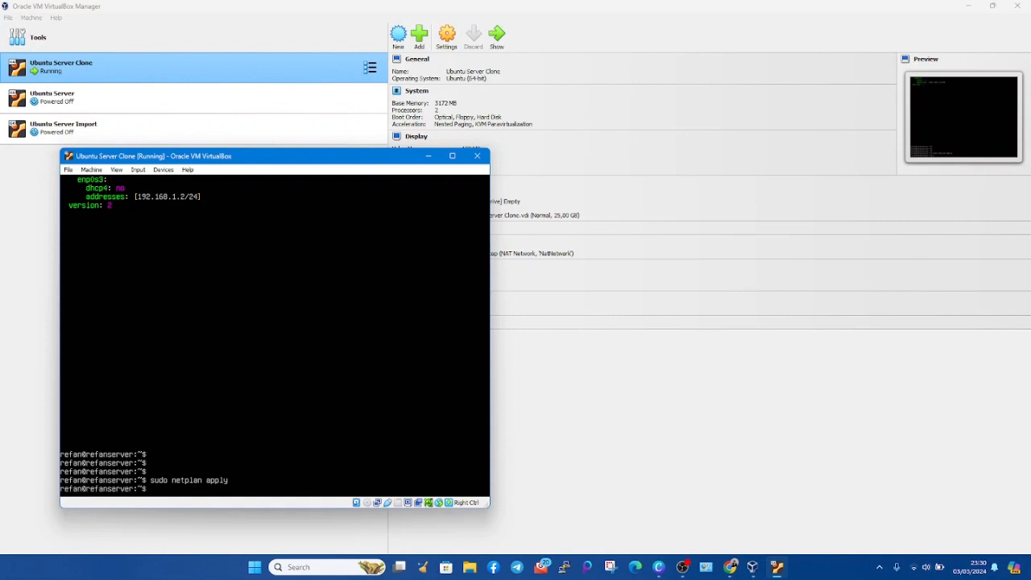
type("ip a")
key("Return")
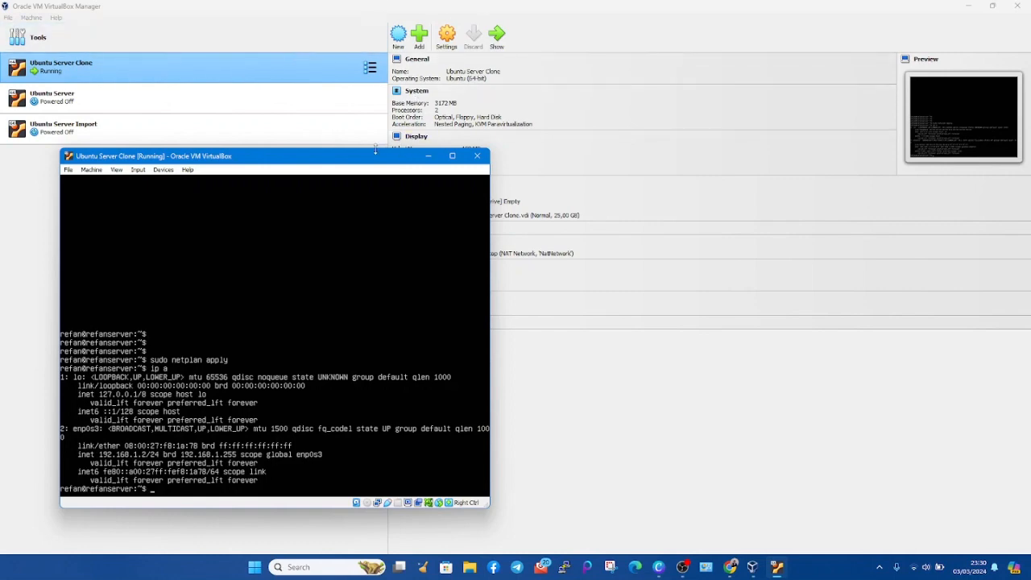
Power off the Ubuntu Server Clone virtual machine.
left_click_drag(370, 158, 526, 148)
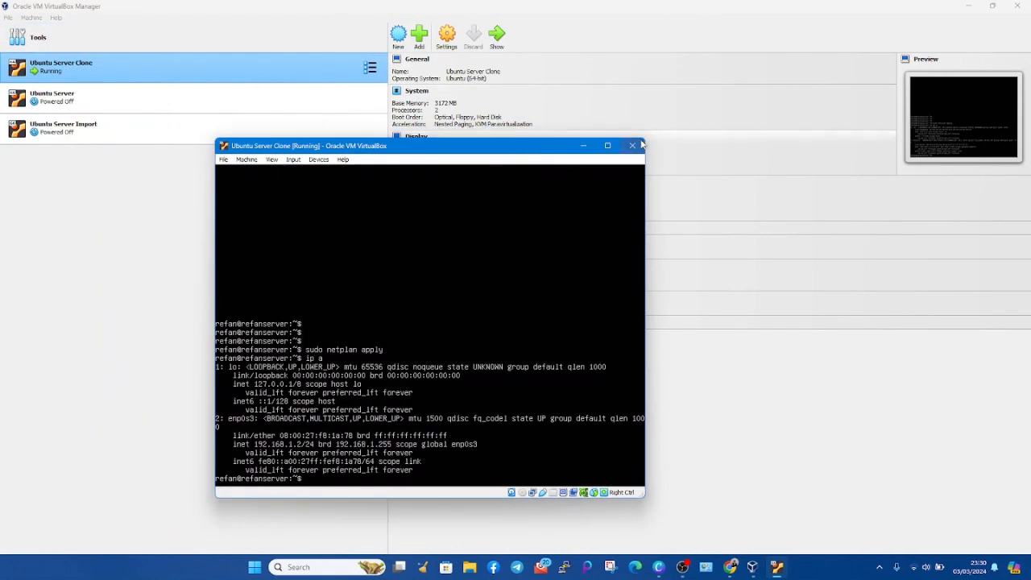
left_click(633, 146)
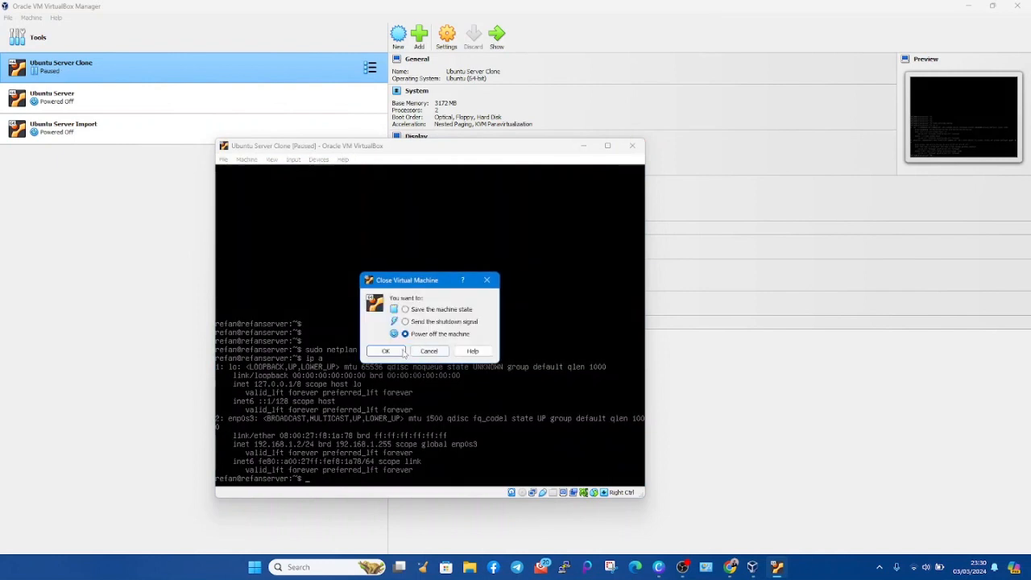
left_click(386, 351)
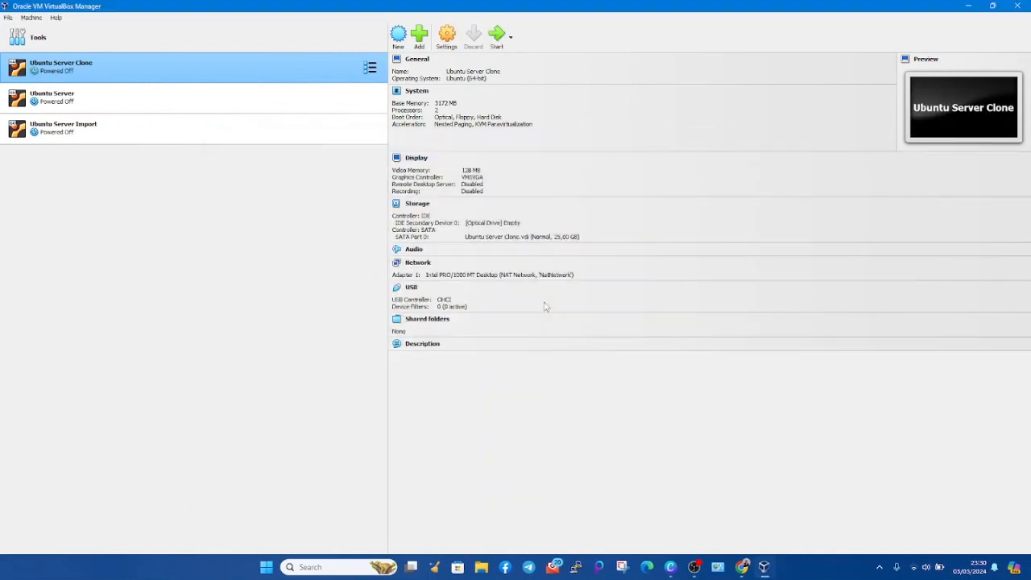
Attach Adapter 1 of the Ubuntu Server Clone virtual machine to Internal Network in its network settings.
left_click(315, 95)
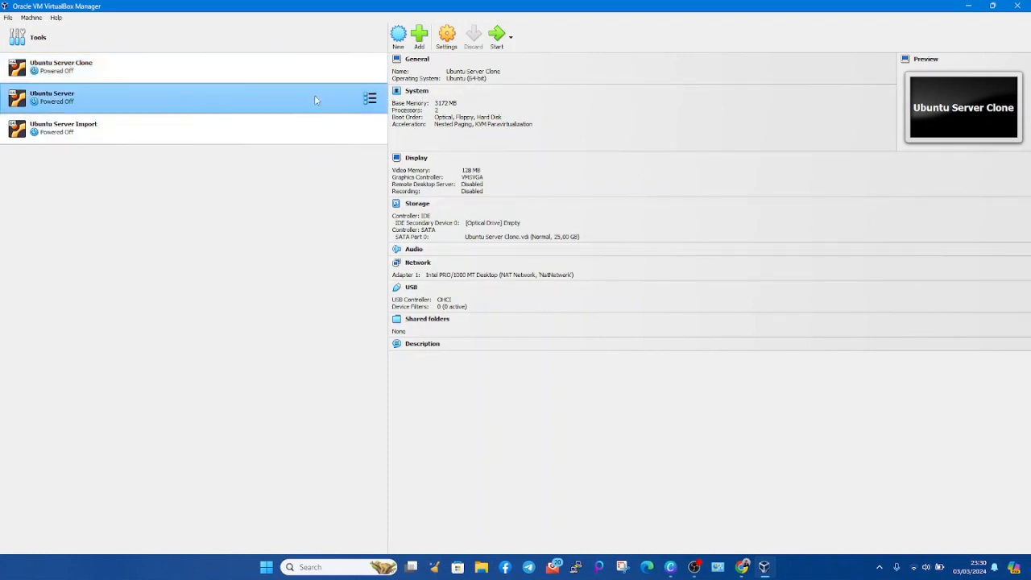
left_click(191, 76)
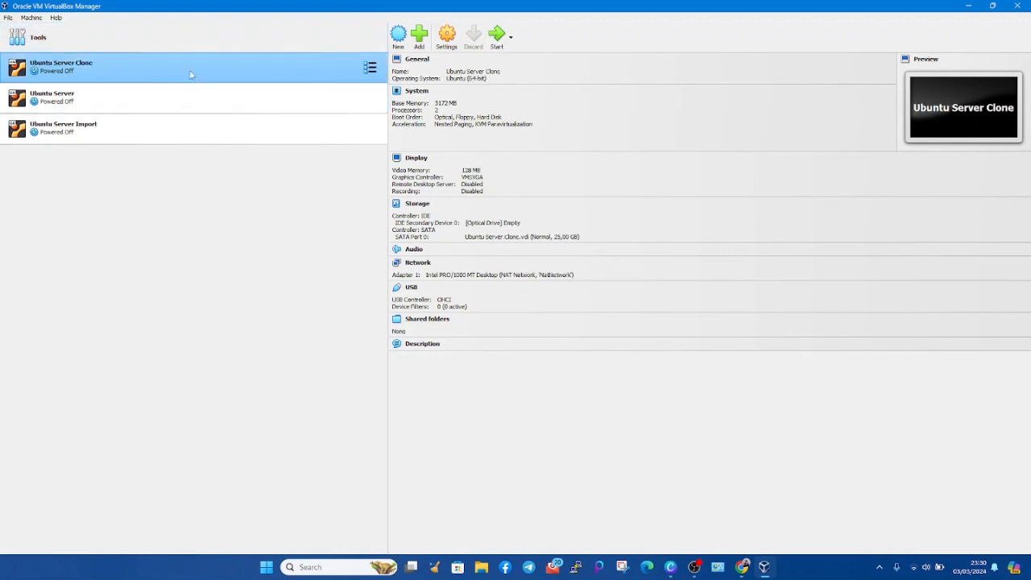
left_click(452, 46)
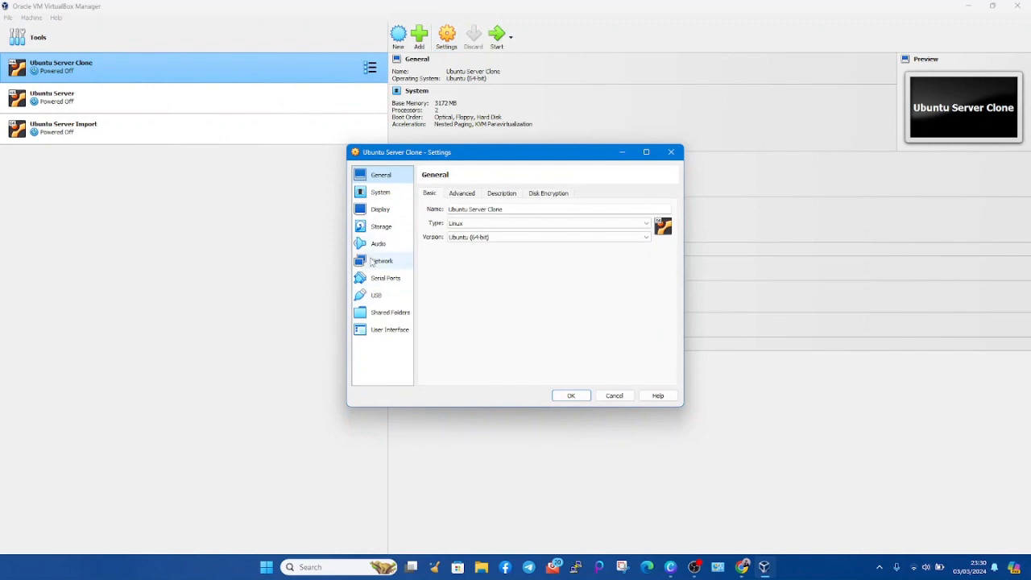
left_click(373, 262)
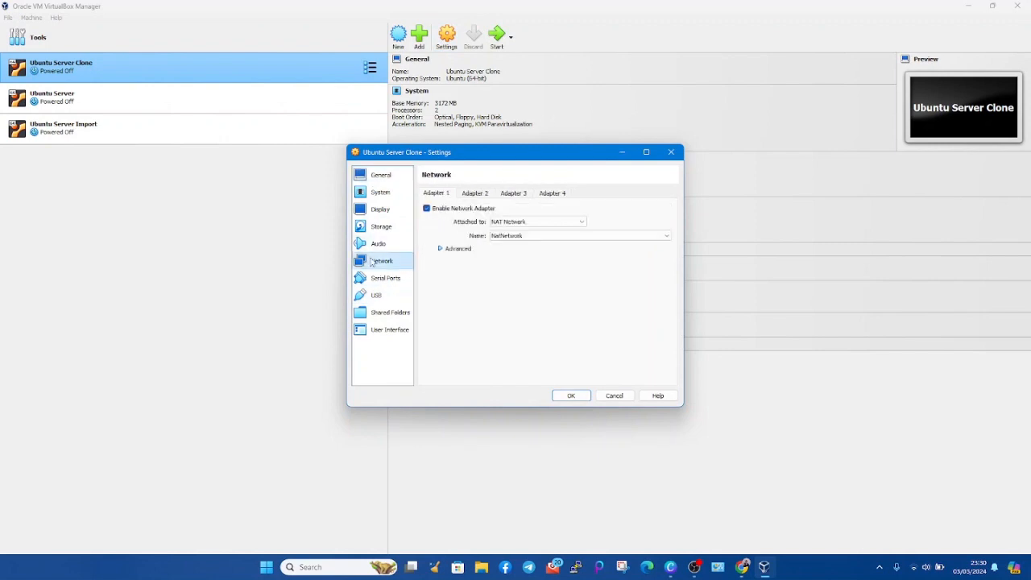
left_click(567, 223)
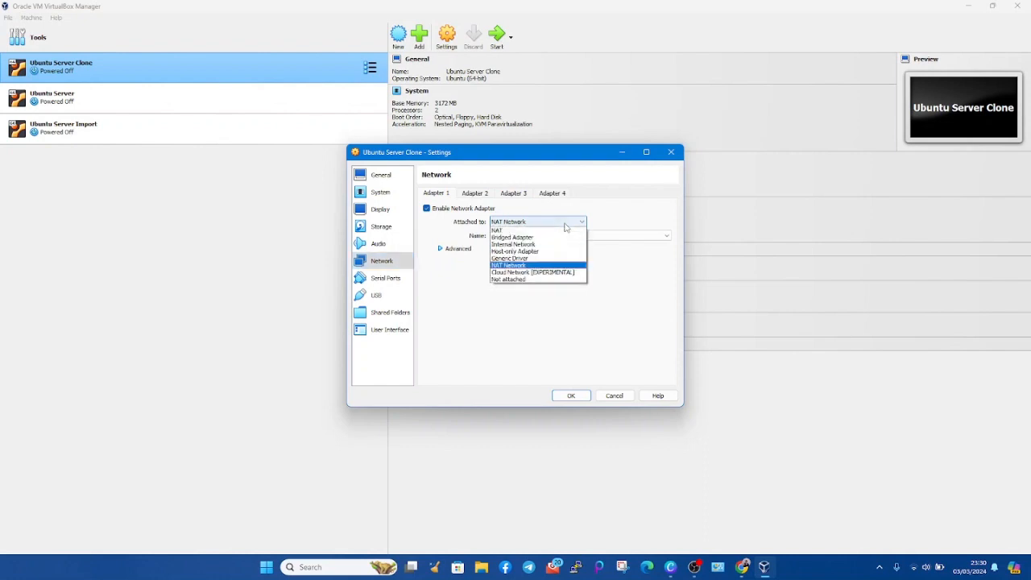
left_click(528, 245)
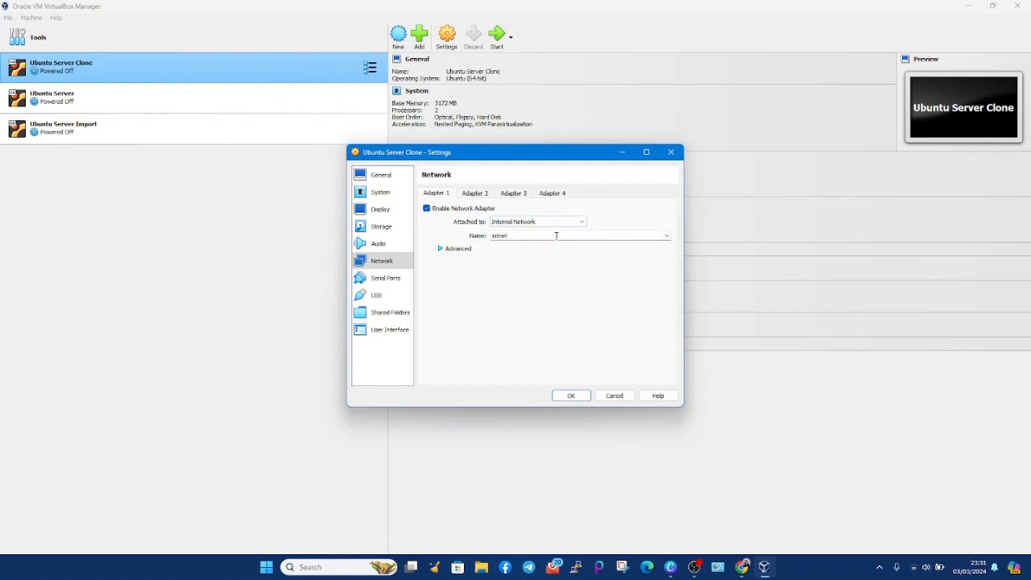
Name the clone's internal network internal1 and save the machine's settings.
key("BackSpace")
key("BackSpace")
key("BackSpace")
key("BackSpace")
key("BackSpace")
key("BackSpace")
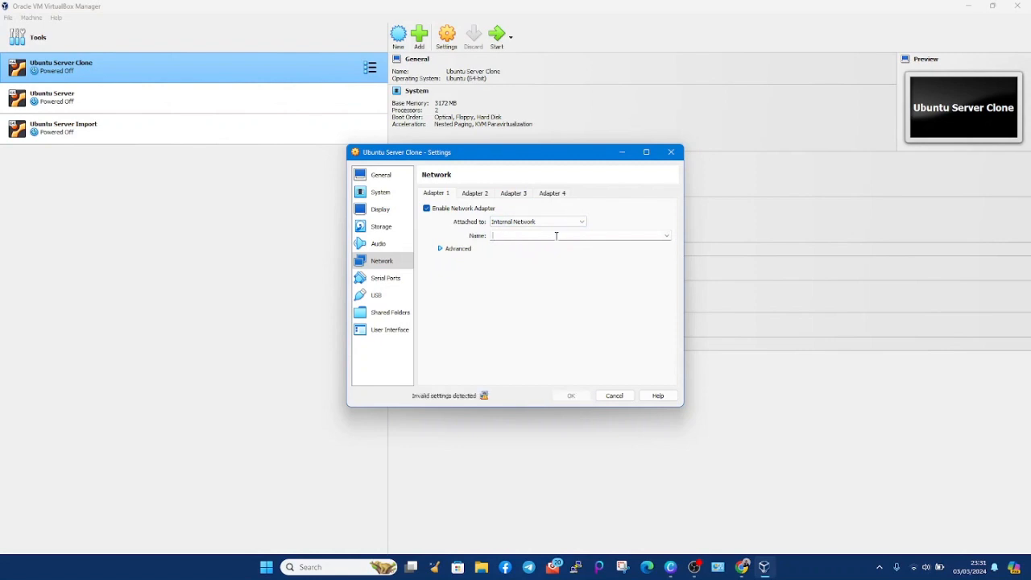
key("ctrl+z")
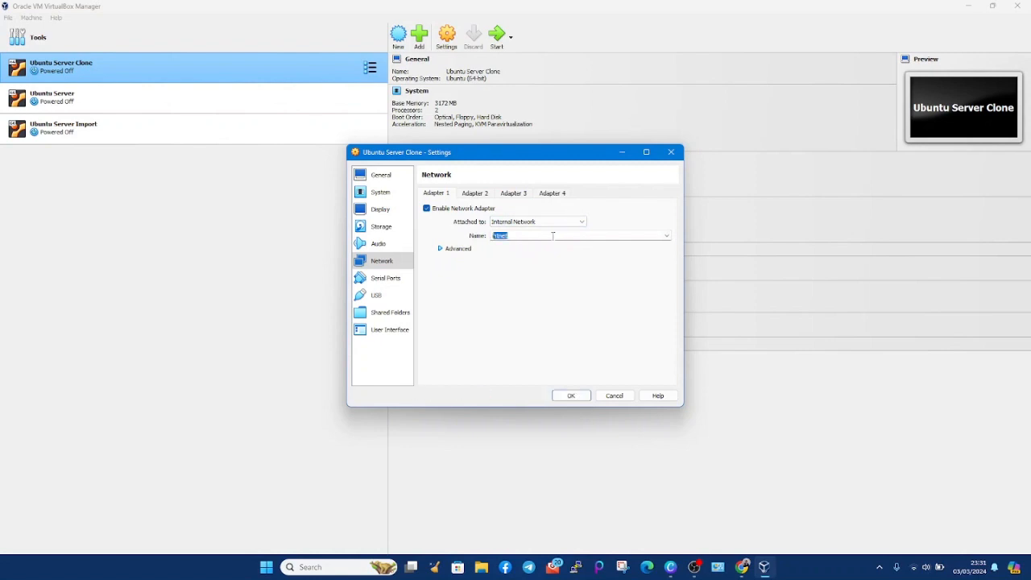
type("internal1")
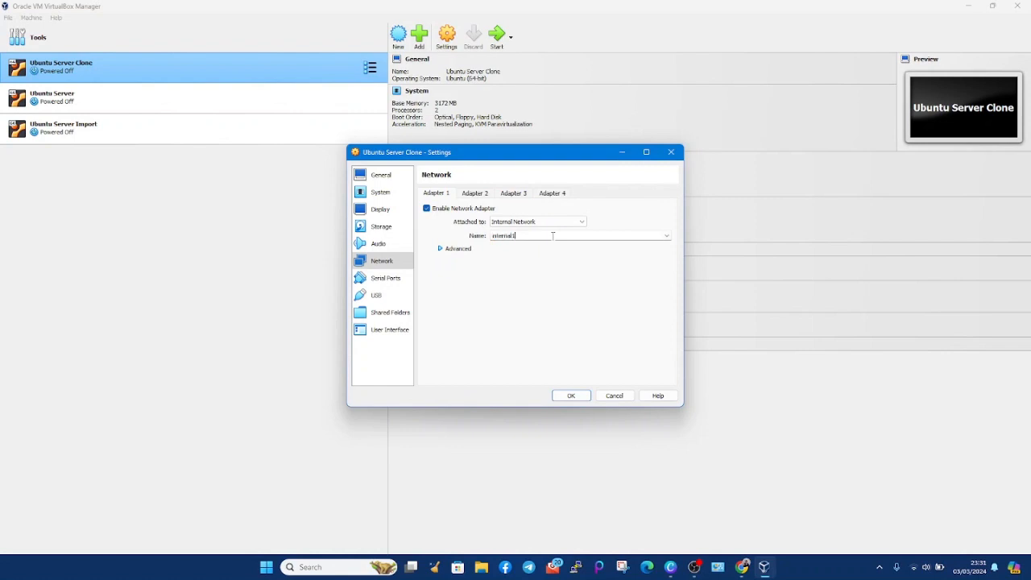
left_click(575, 400)
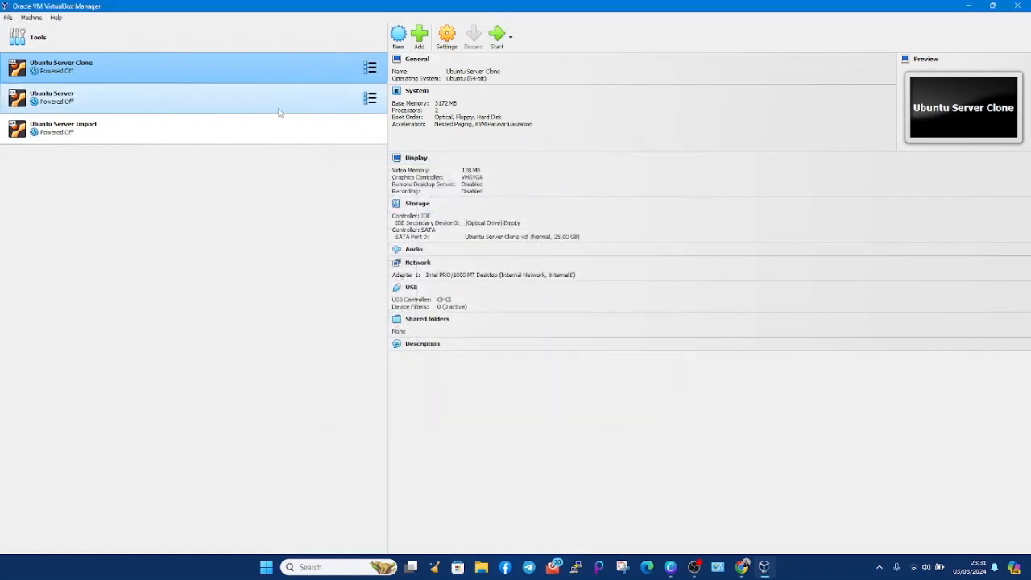
Attach Adapter 1 of the Ubuntu Server virtual machine to Internal Network in its network settings.
left_click(300, 108)
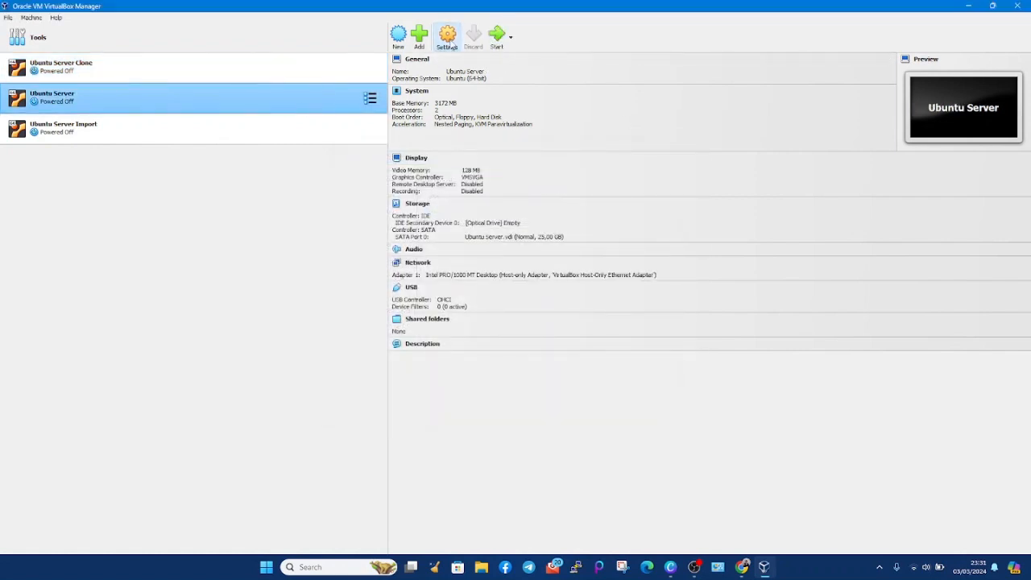
left_click(448, 41)
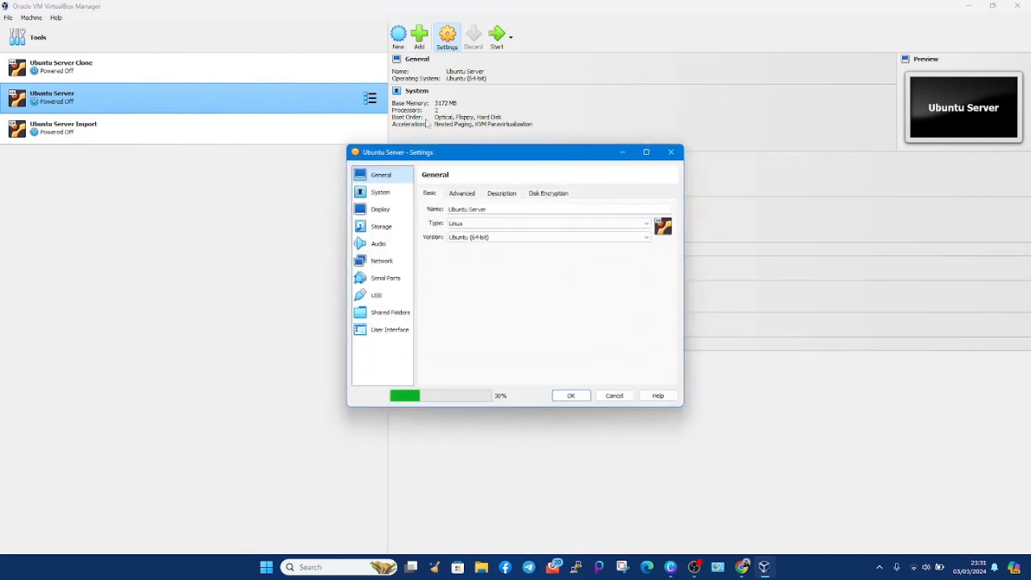
left_click(382, 261)
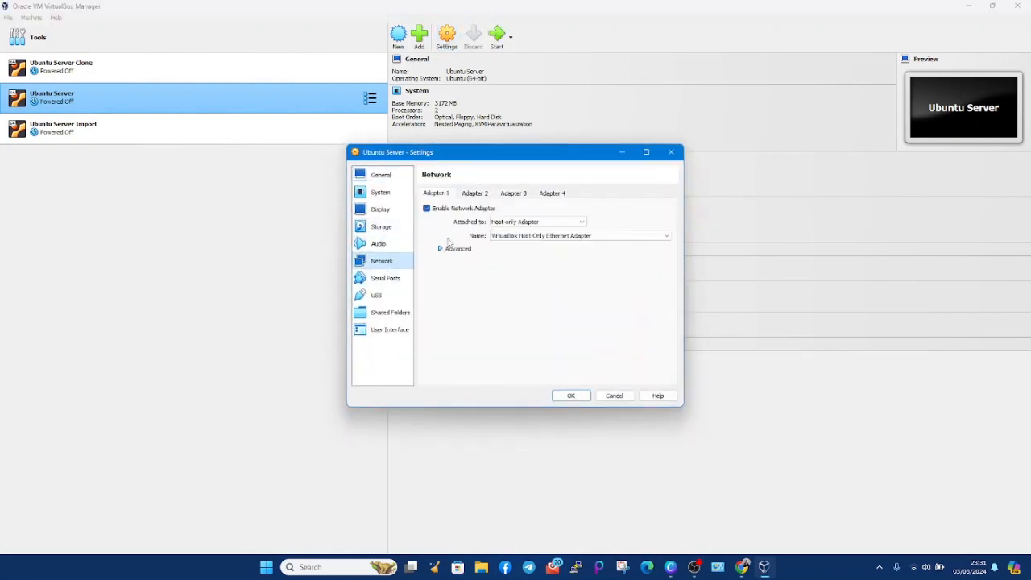
left_click(538, 221)
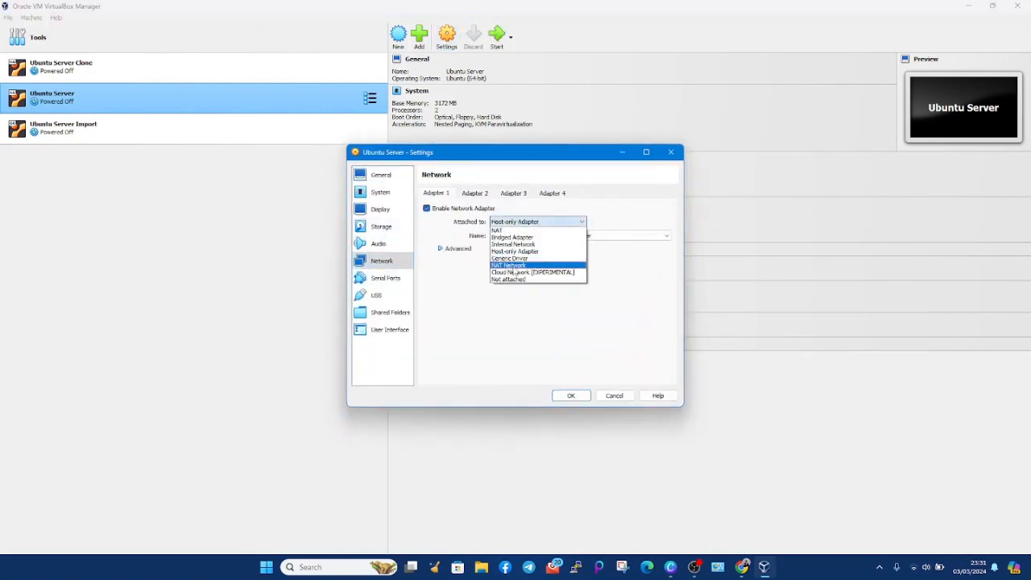
left_click(523, 244)
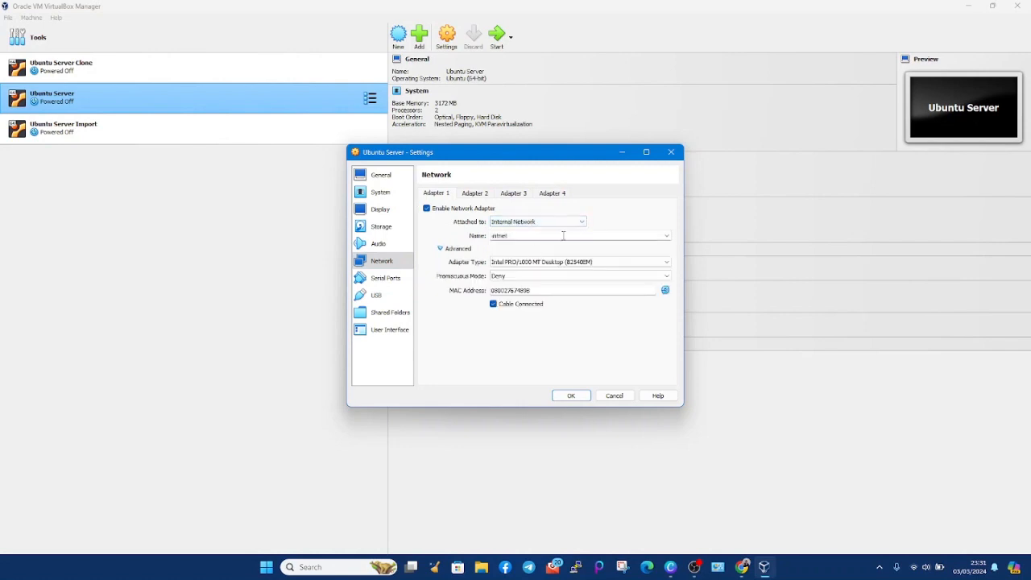
Set Ubuntu Server's internal network name to internal1, matching the clone, and save the settings.
key("BackSpace")
key("BackSpace")
key("BackSpace")
type("ter")
left_click(564, 236)
left_click(571, 396)
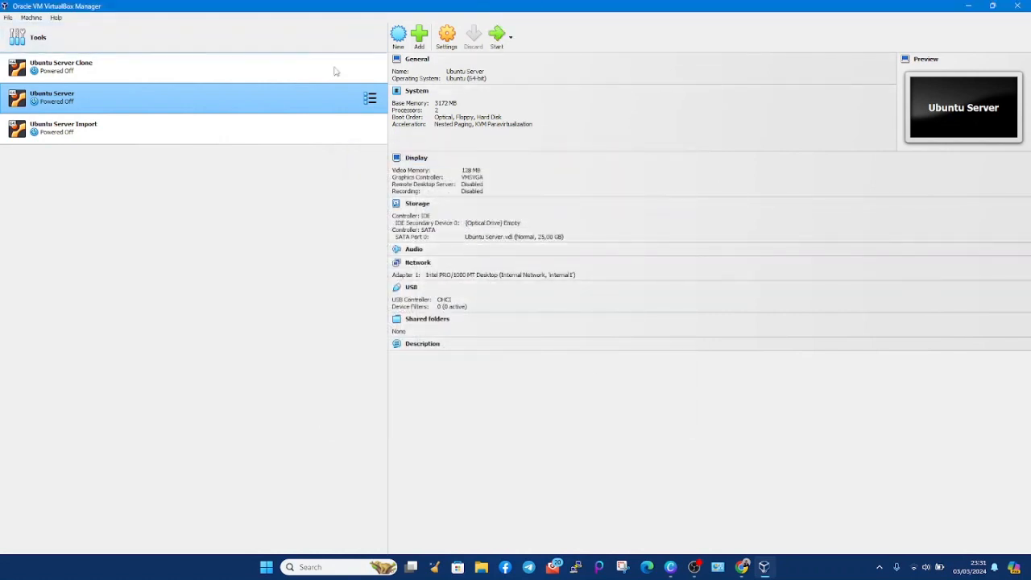
Try to start both the Ubuntu Server and Ubuntu Server Clone virtual machines.
left_click(330, 74)
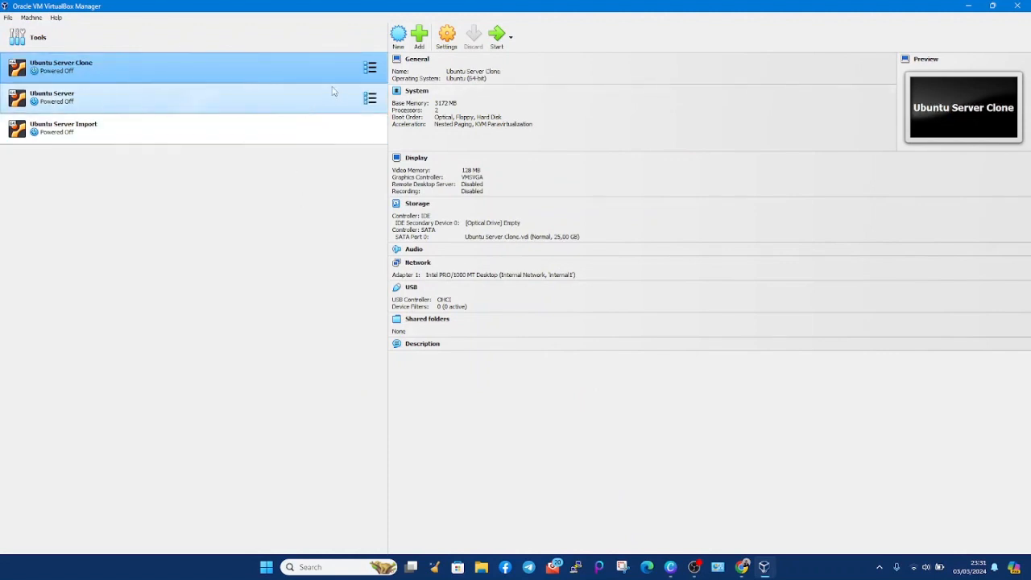
left_click(318, 109)
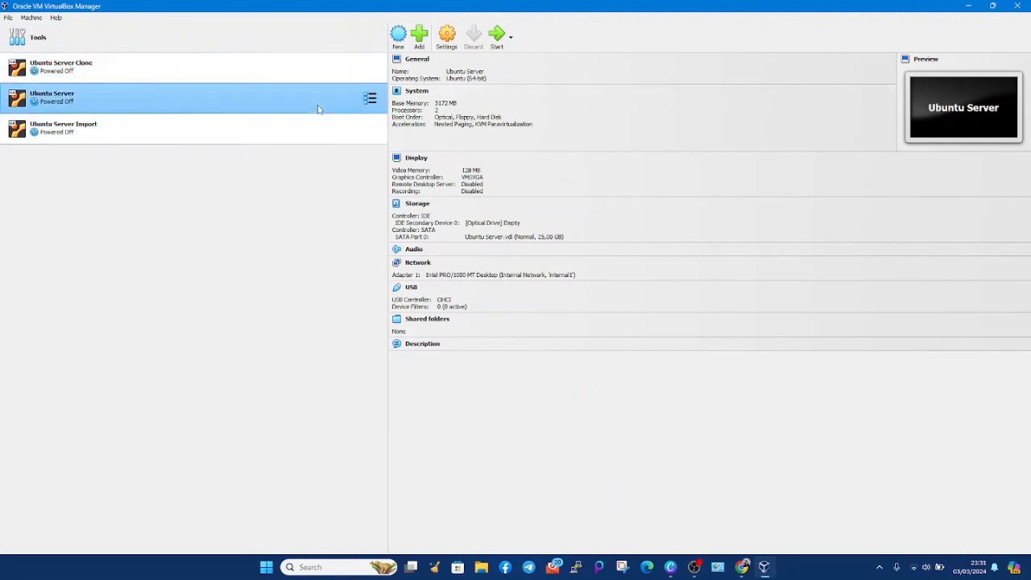
left_click(241, 80)
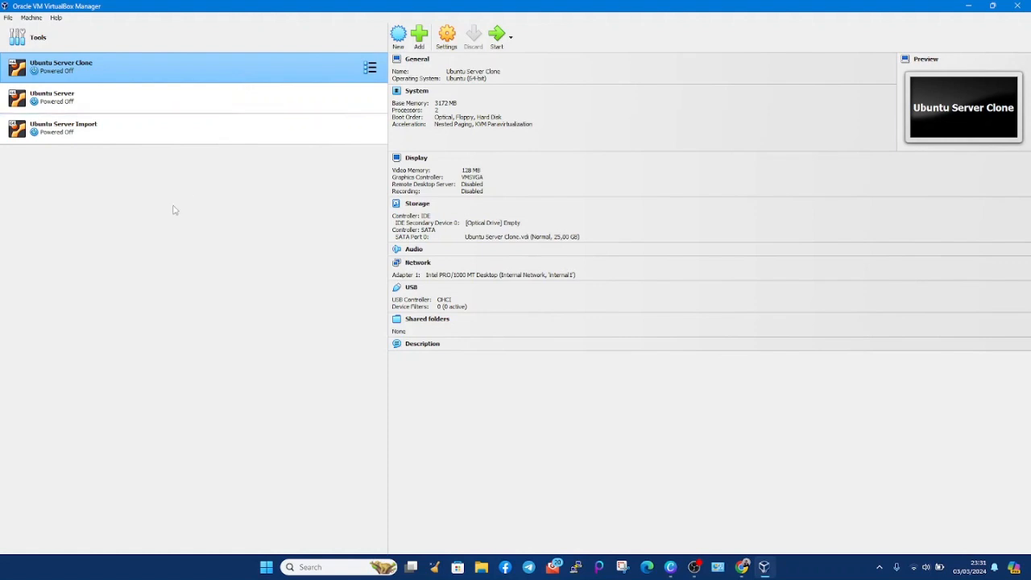
left_click(329, 107)
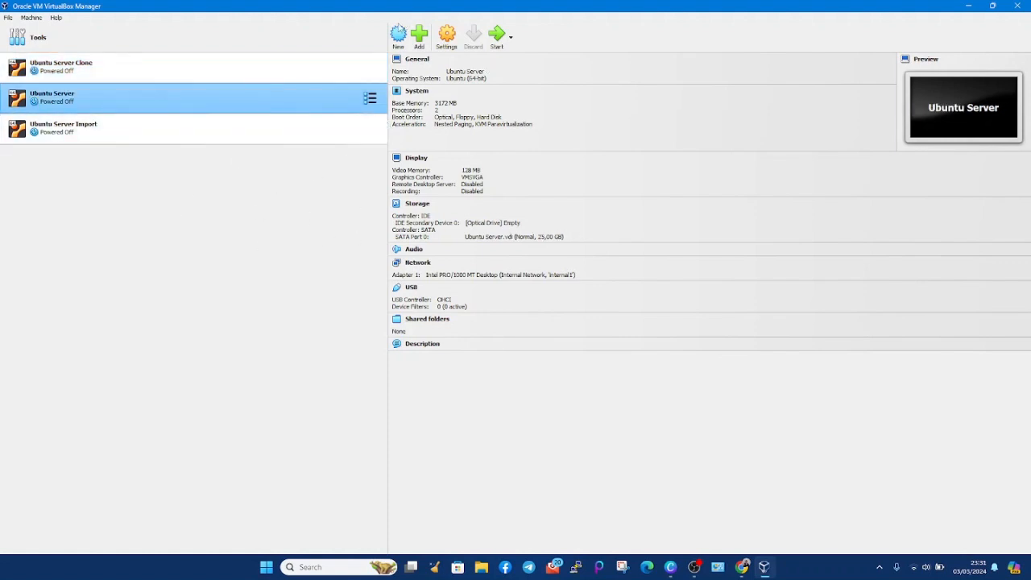
double_click(327, 95)
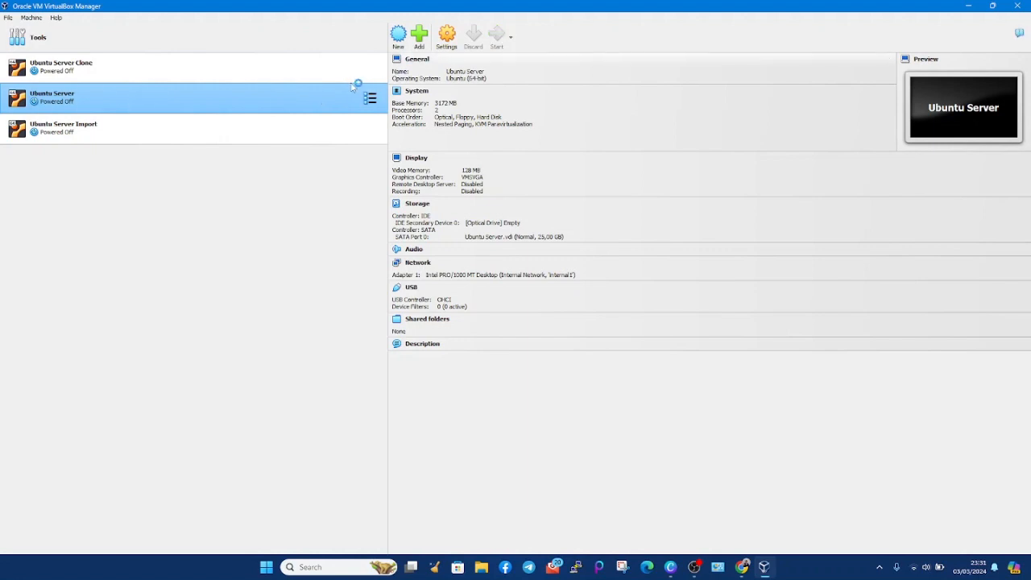
double_click(334, 70)
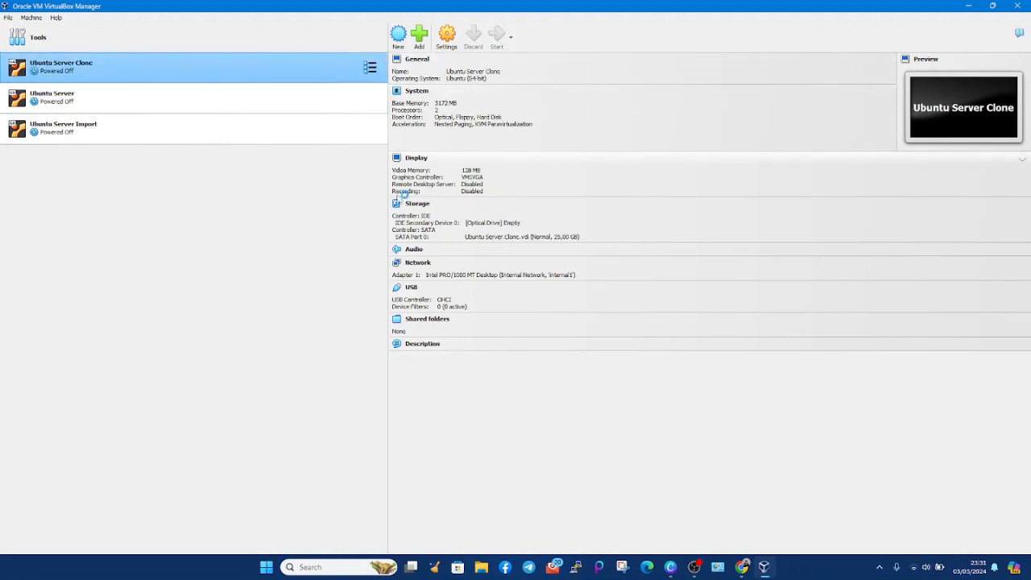
left_click_drag(335, 87, 346, 72)
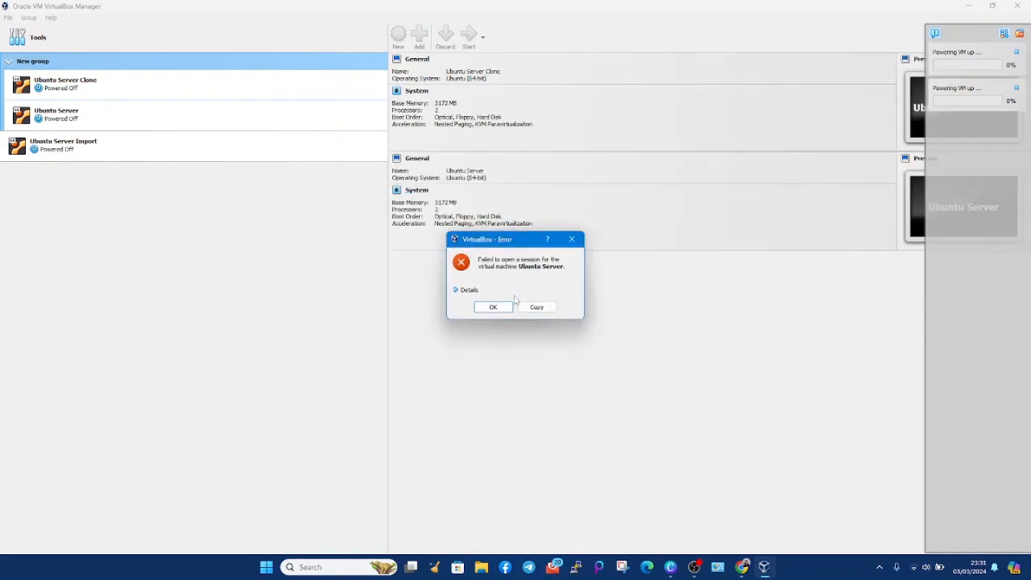
left_click(505, 309)
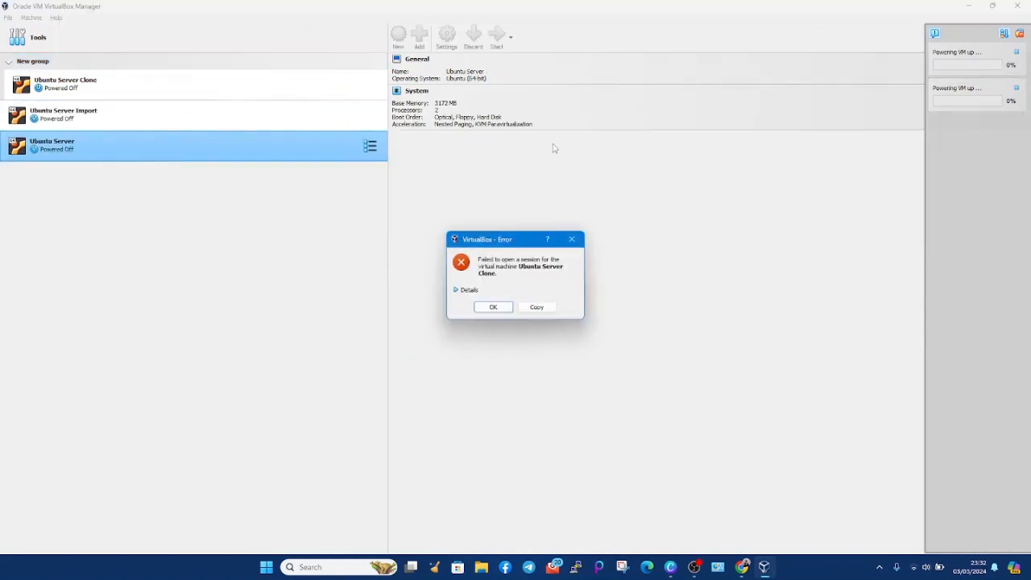
left_click(505, 308)
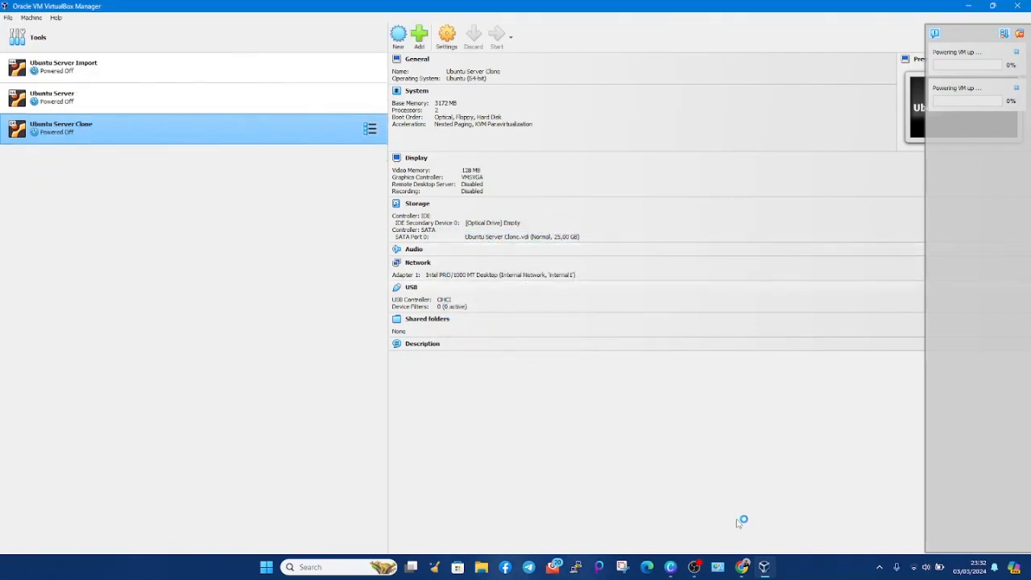
mouse_move(706, 571)
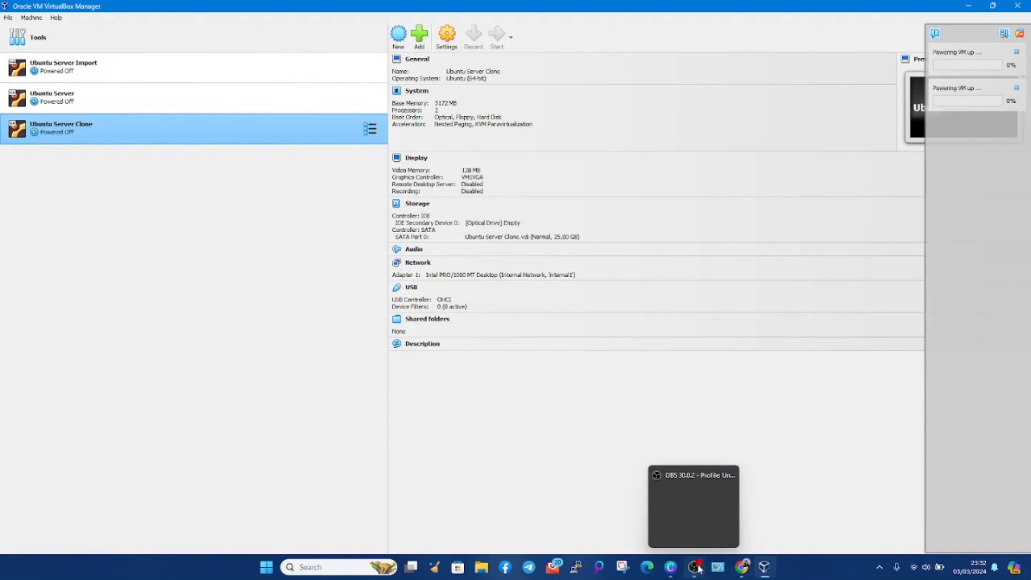
left_click(696, 568)
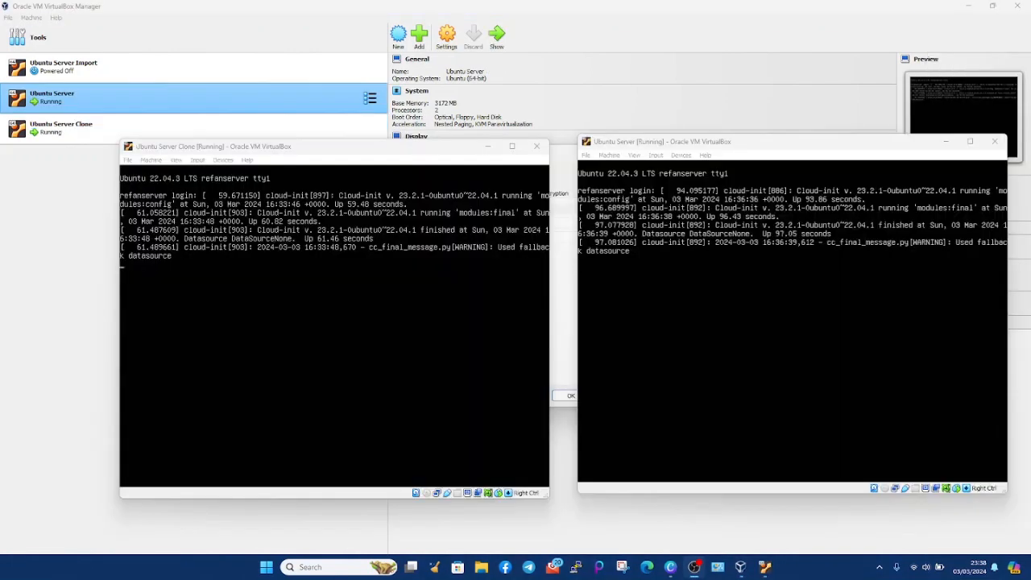
left_click(728, 138)
left_click(691, 94)
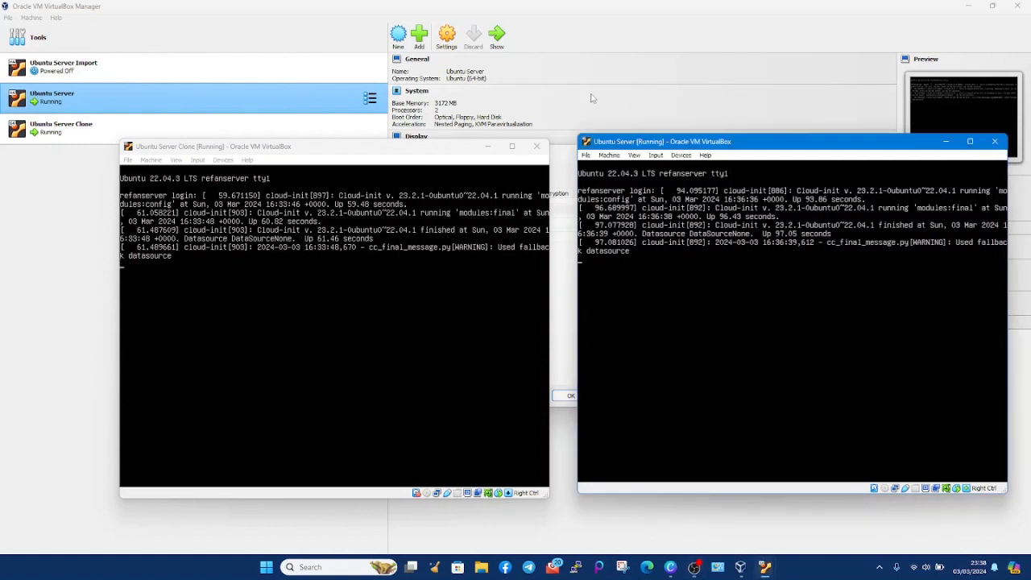
Log in to the Ubuntu Server Clone console with the account's username and password.
left_click(403, 323)
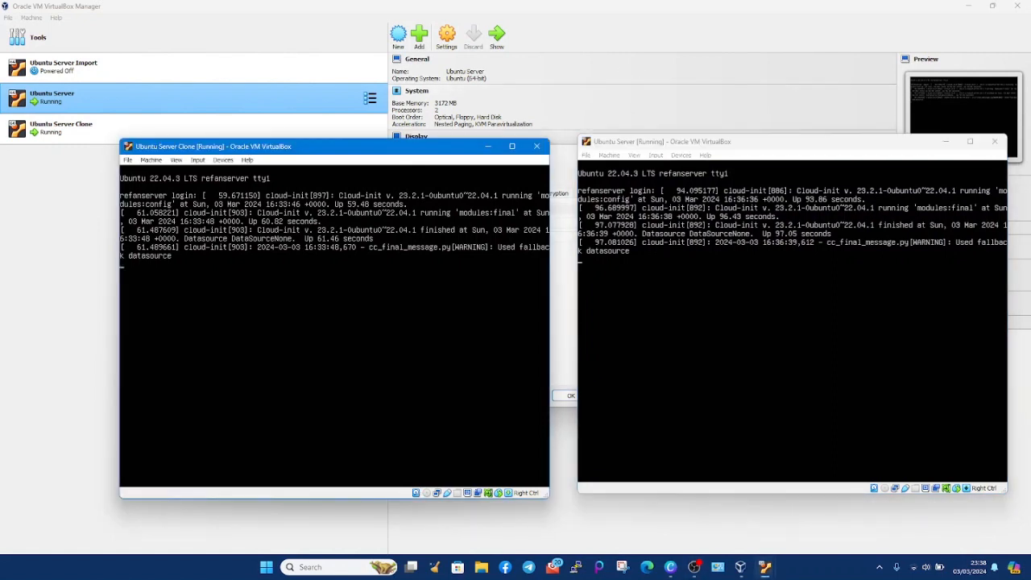
key("Return")
key("Return")
type("refanserver login: ref")
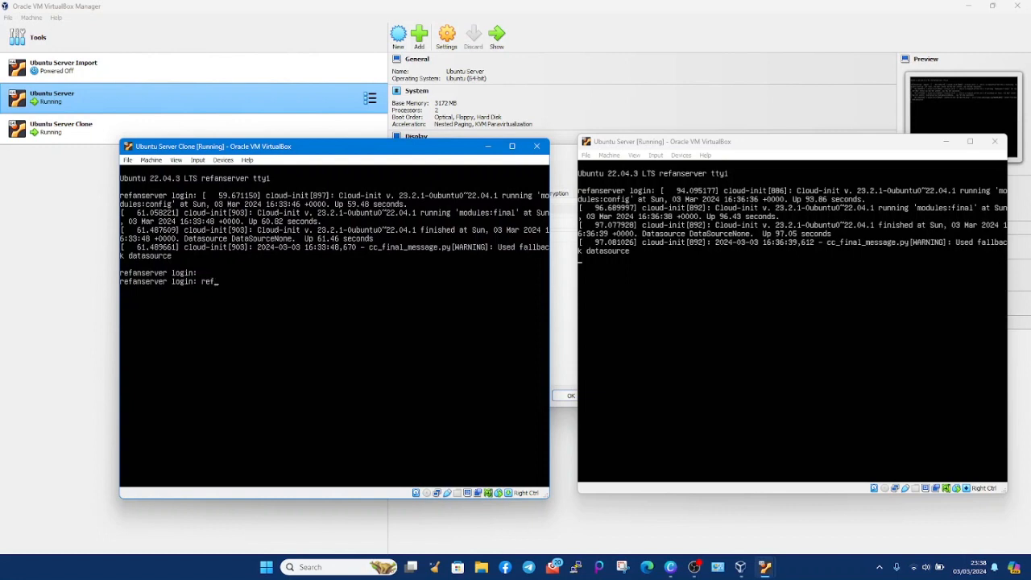
type("N")
key("BackSpace")
type("an")
key("Return")
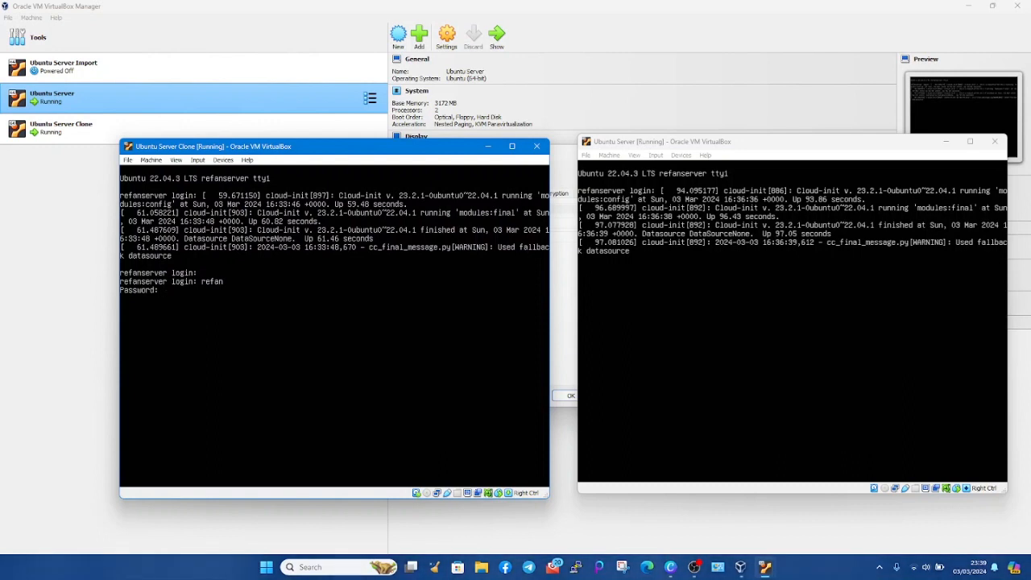
Log in to the Ubuntu Server console with the account's username and password.
left_click(725, 282)
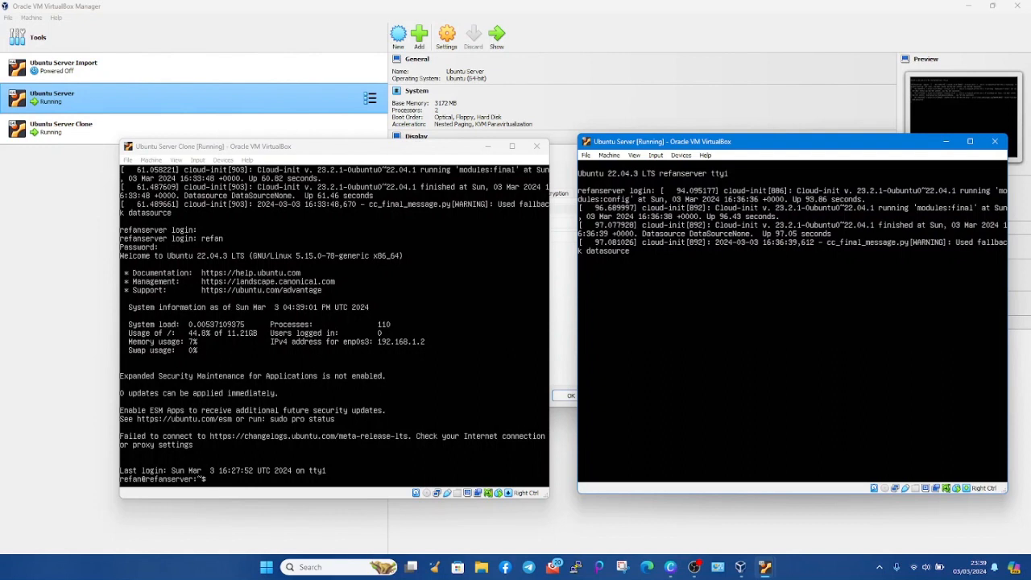
key("Return")
type("refanserver login: refan")
key("Return")
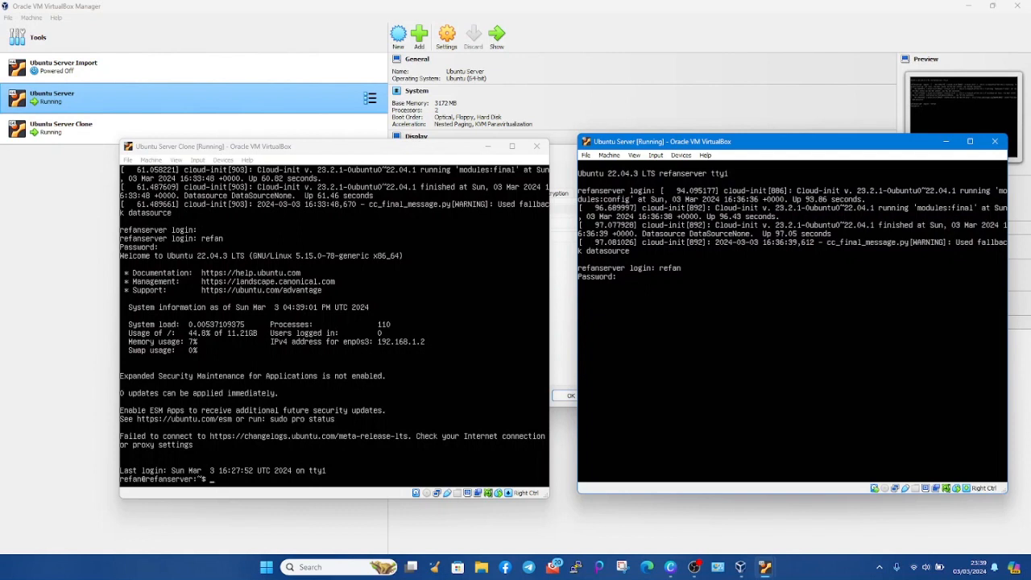
key("Return")
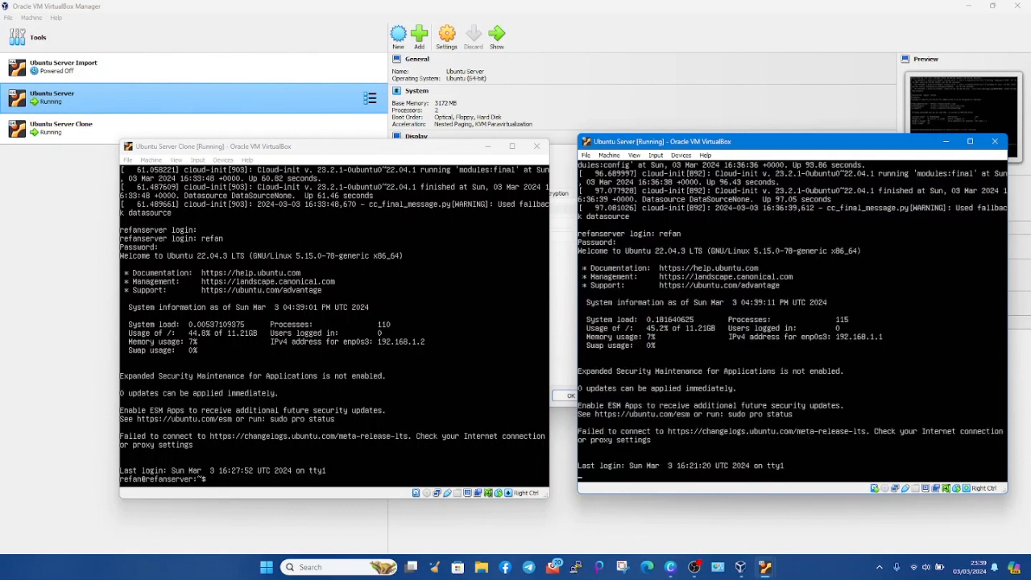
key("Return")
key("Return")
key("Return")
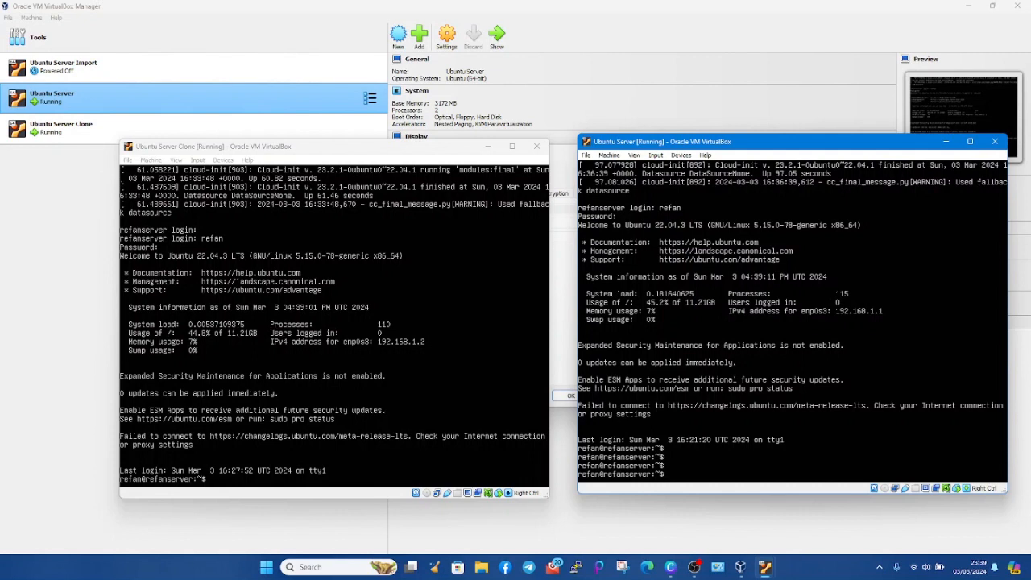
Display the network interface addresses with ip a on Ubuntu Server first and on Ubuntu Server Clone second.
key("alt+Tab")
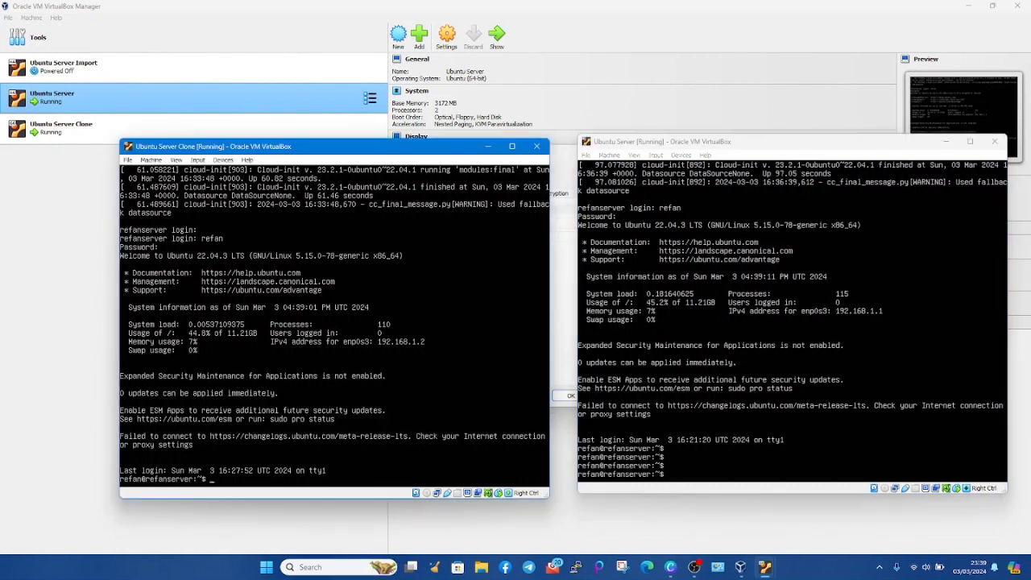
key("Return")
key("Return")
key("Return")
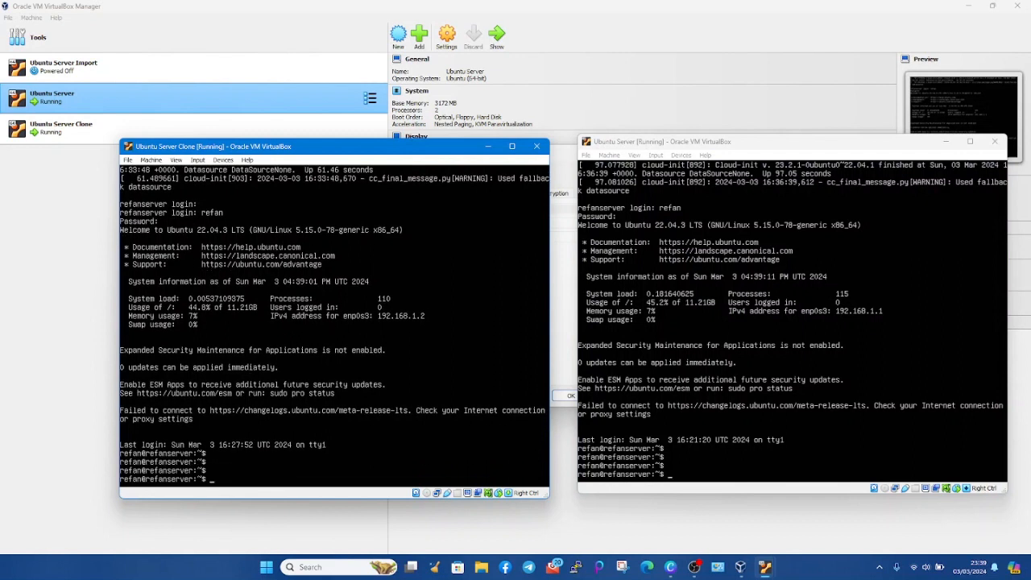
key("alt+Tab")
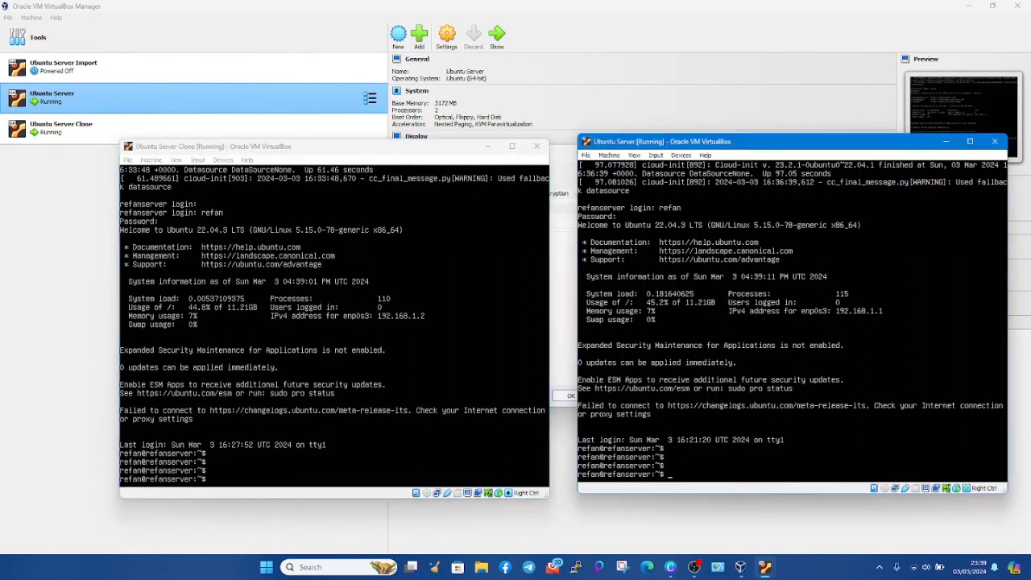
type("ip a")
key("Return")
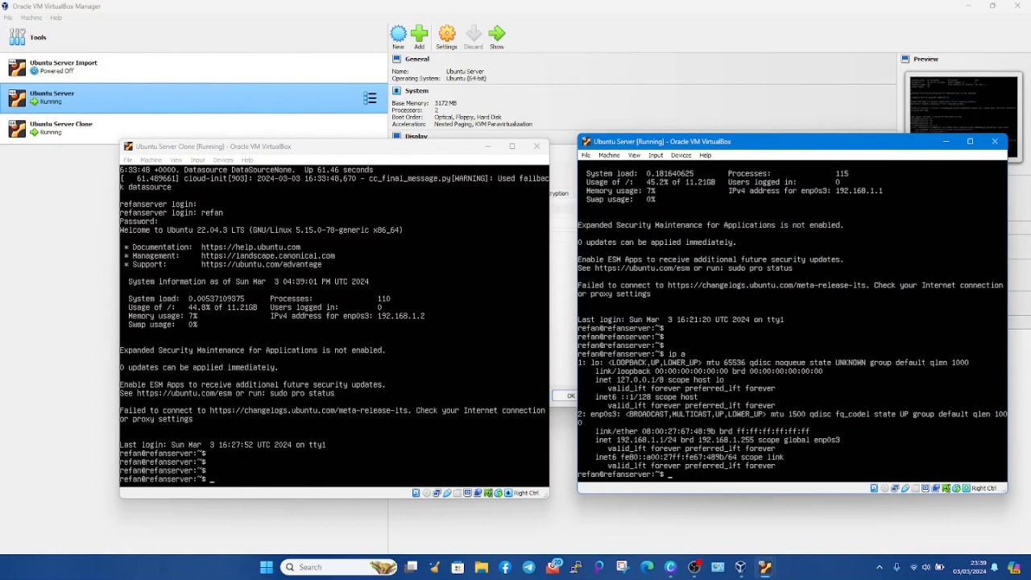
key("alt+Tab")
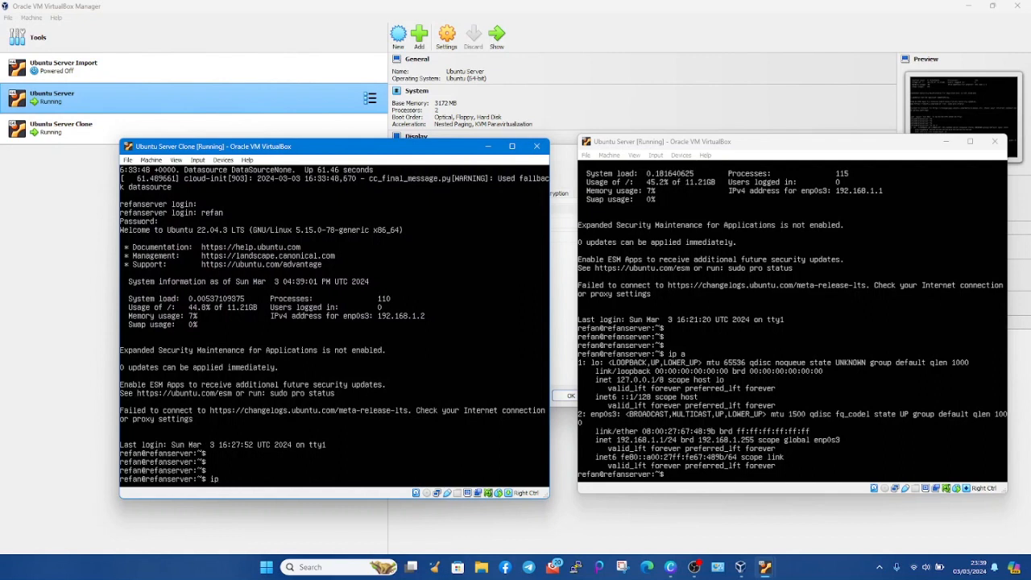
type("ip a")
key("Return")
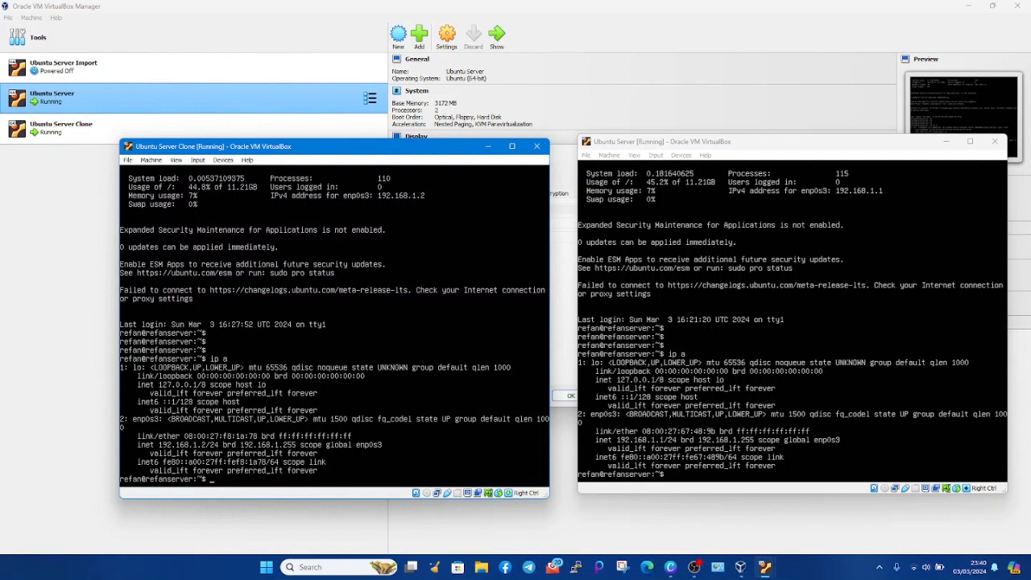
Ping the clone's address 192.168.1.2 from the Ubuntu Server console.
key("alt+Tab")
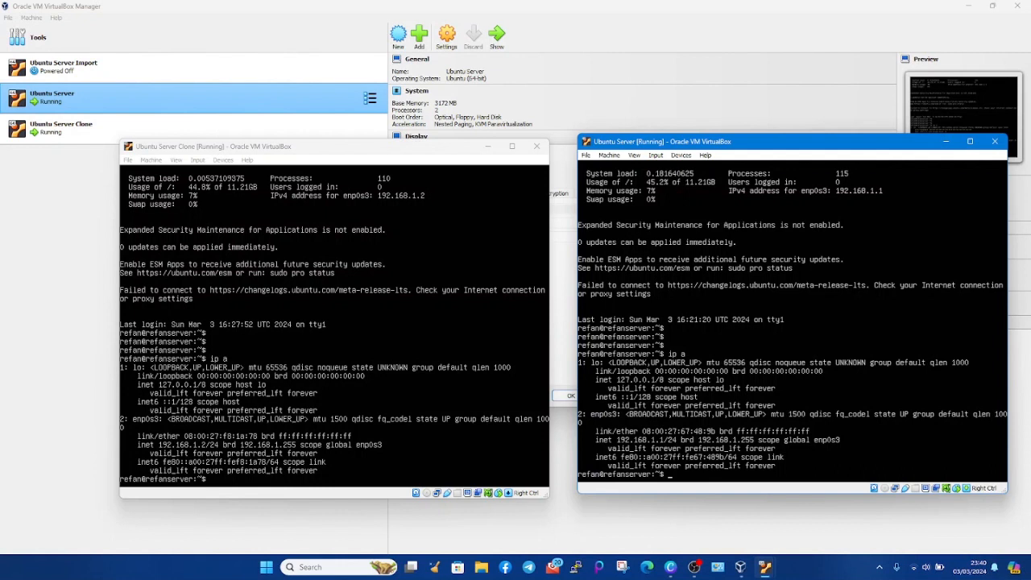
type("ping 192.168.1.2")
key("Return")
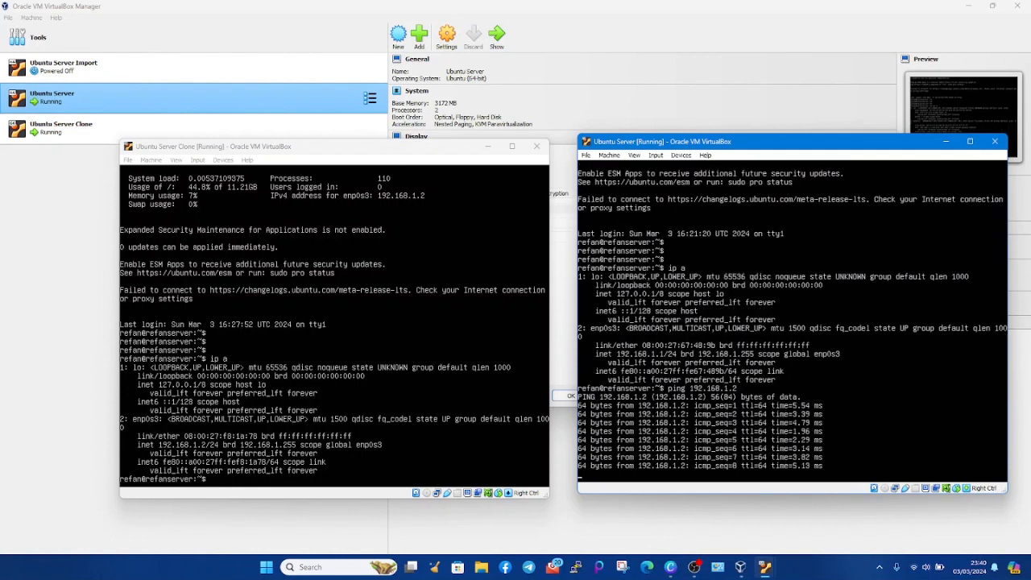
Ping Ubuntu Server's address 192.168.1.1 from the Ubuntu Server Clone console.
left_click(211, 479)
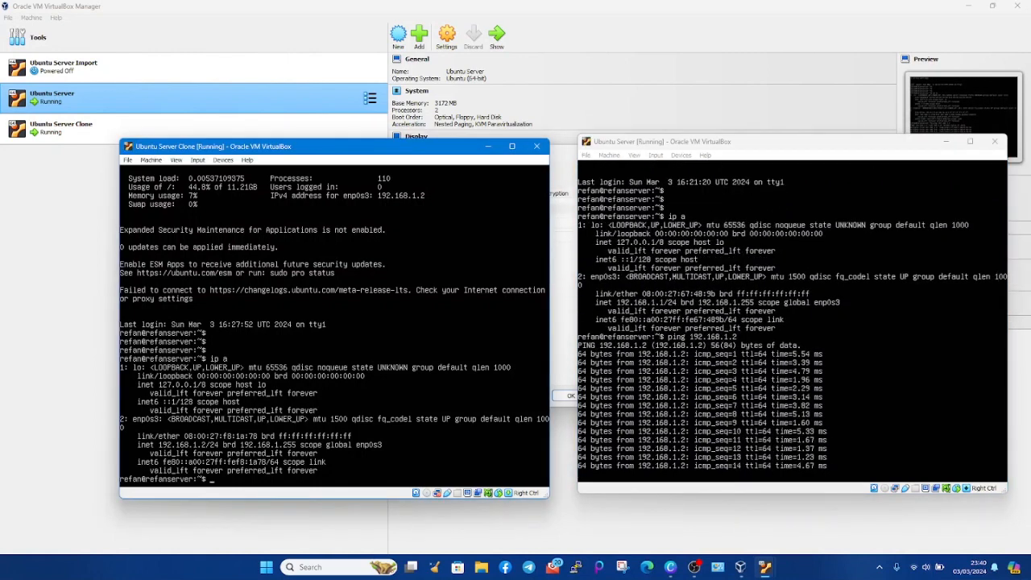
type("pi")
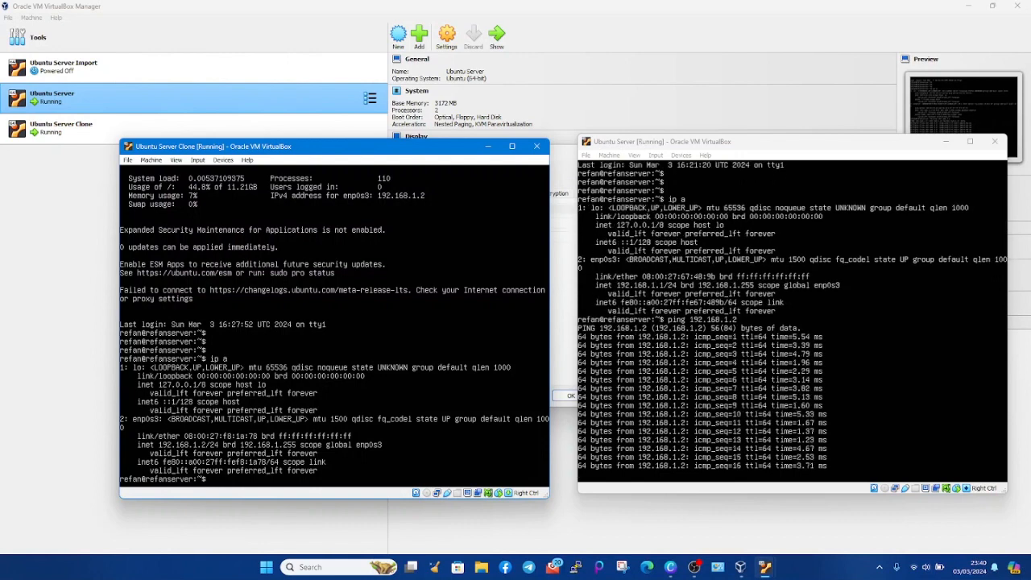
type("ng")
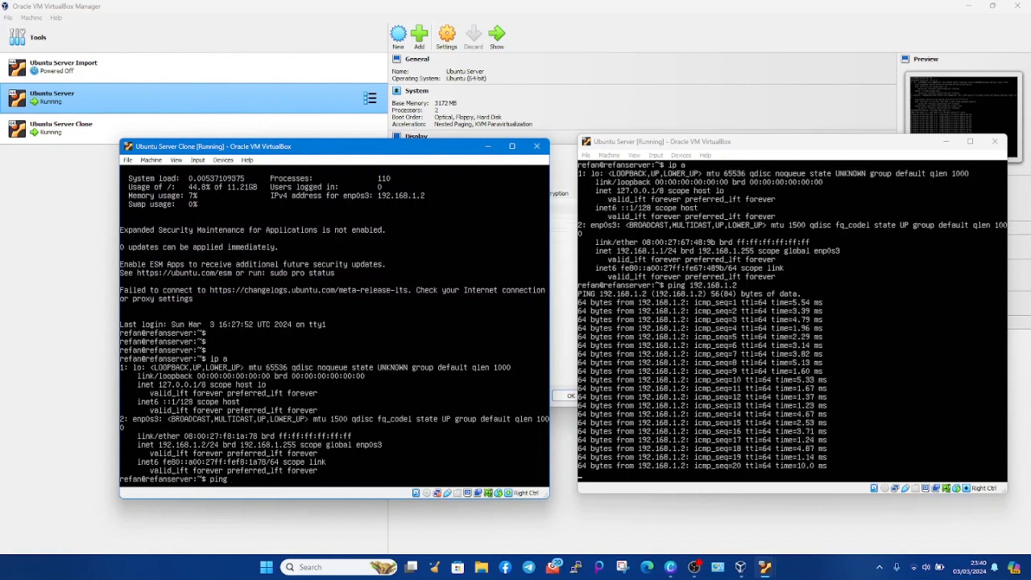
type(" 192")
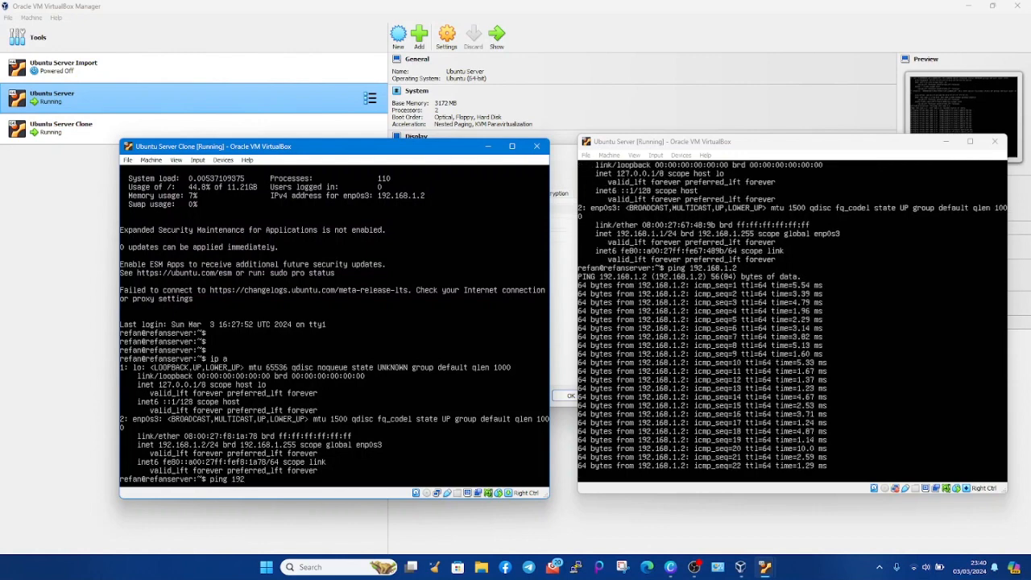
type(".168.1.1")
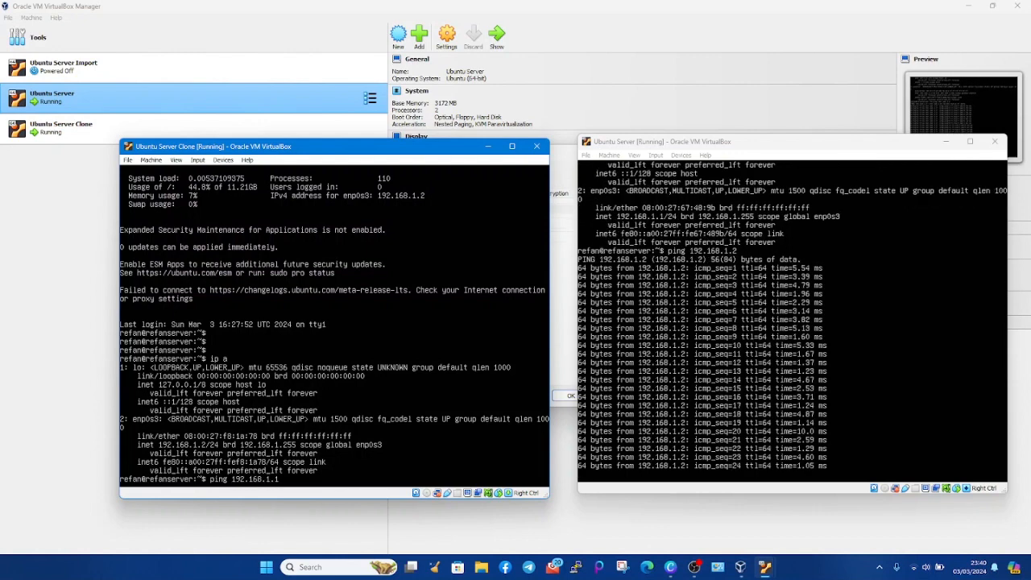
key("Return")
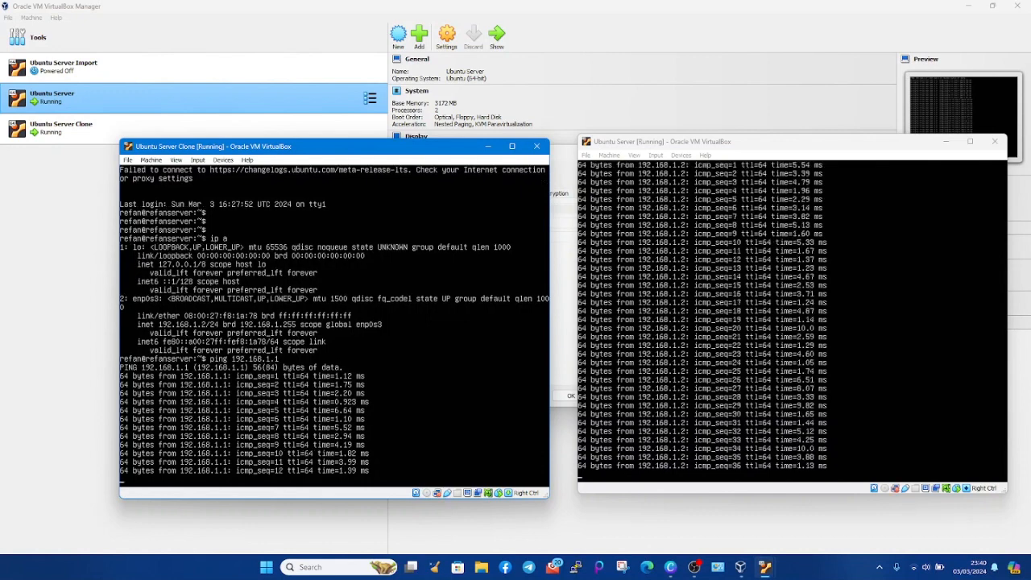
Power off Ubuntu Server Clone and Ubuntu Server, and close VirtualBox Manager.
left_click(537, 145)
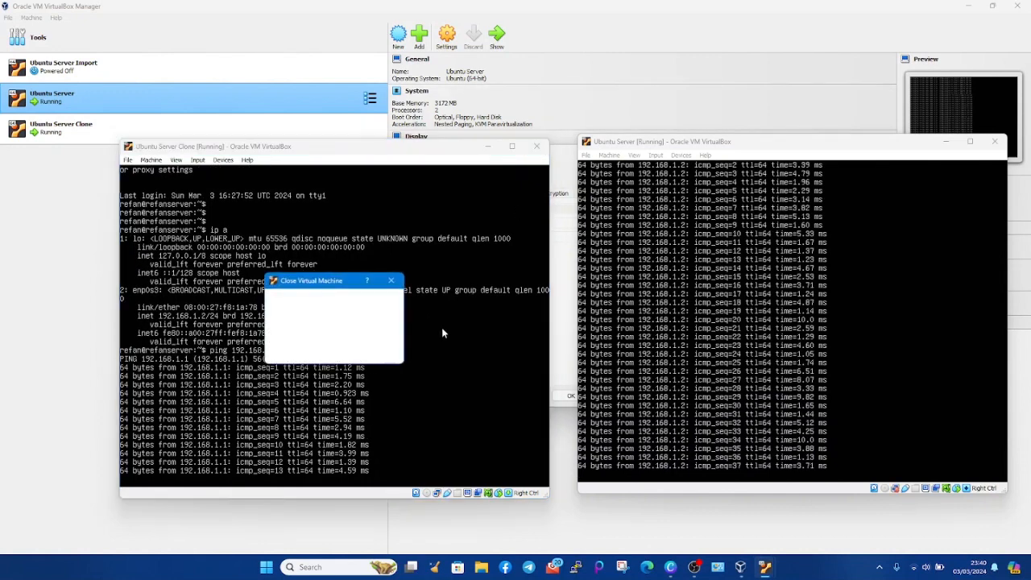
left_click(290, 351)
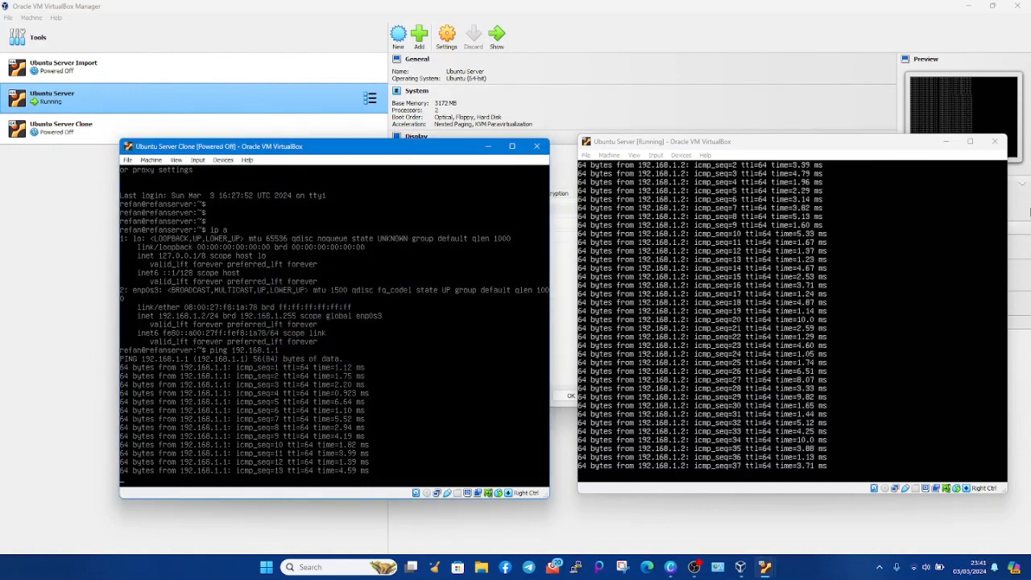
left_click(995, 142)
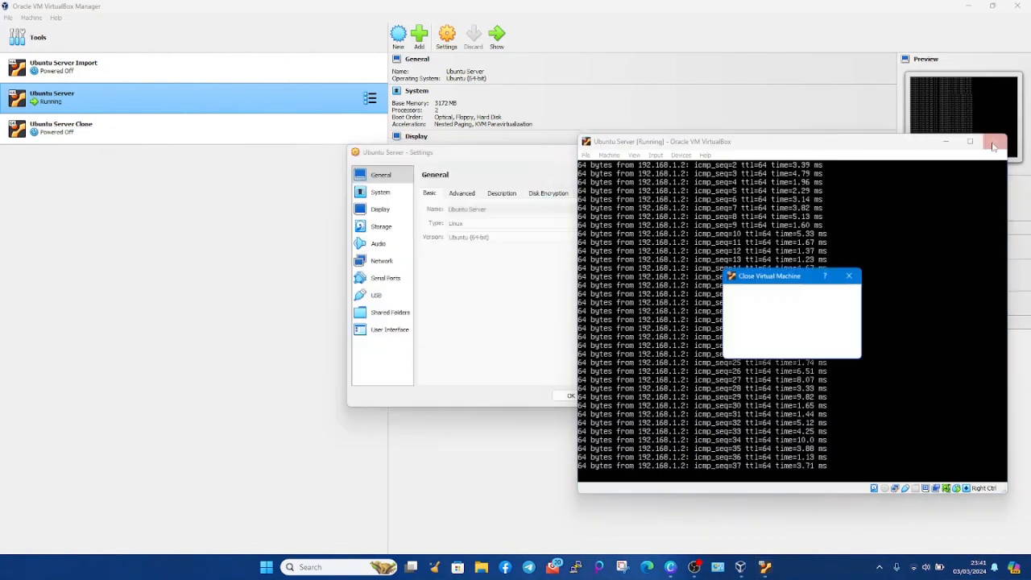
left_click(747, 347)
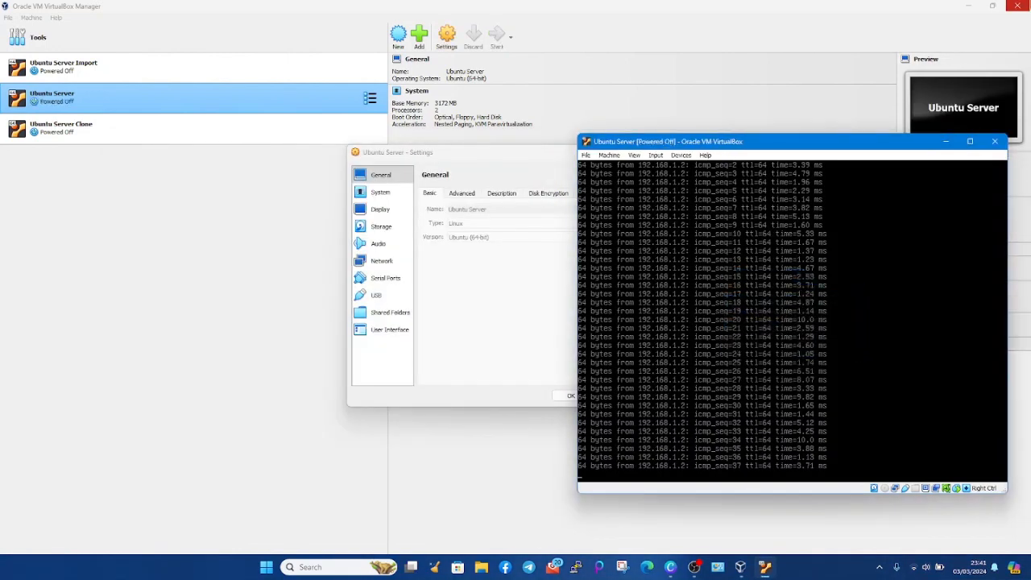
left_click(1018, 6)
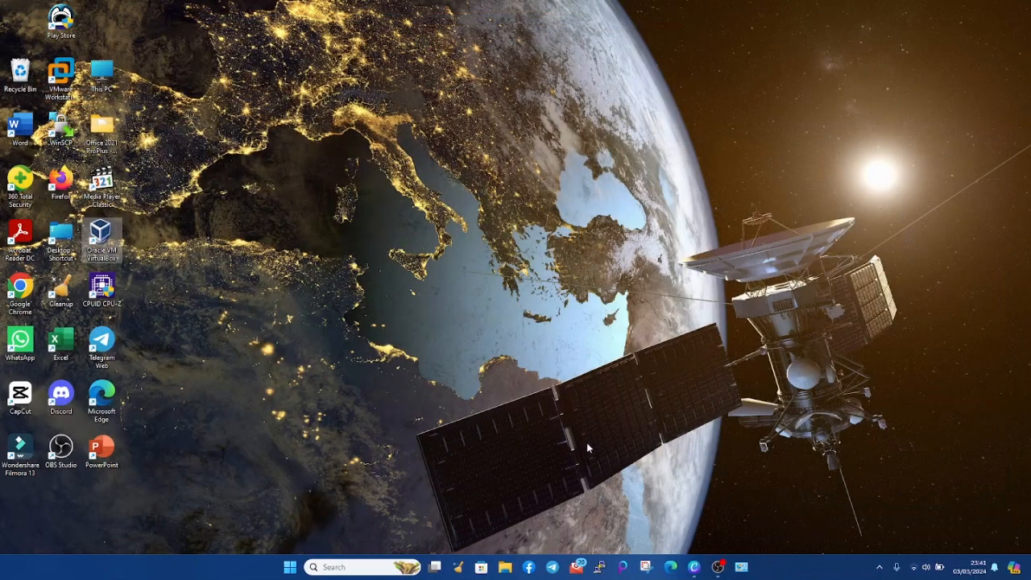